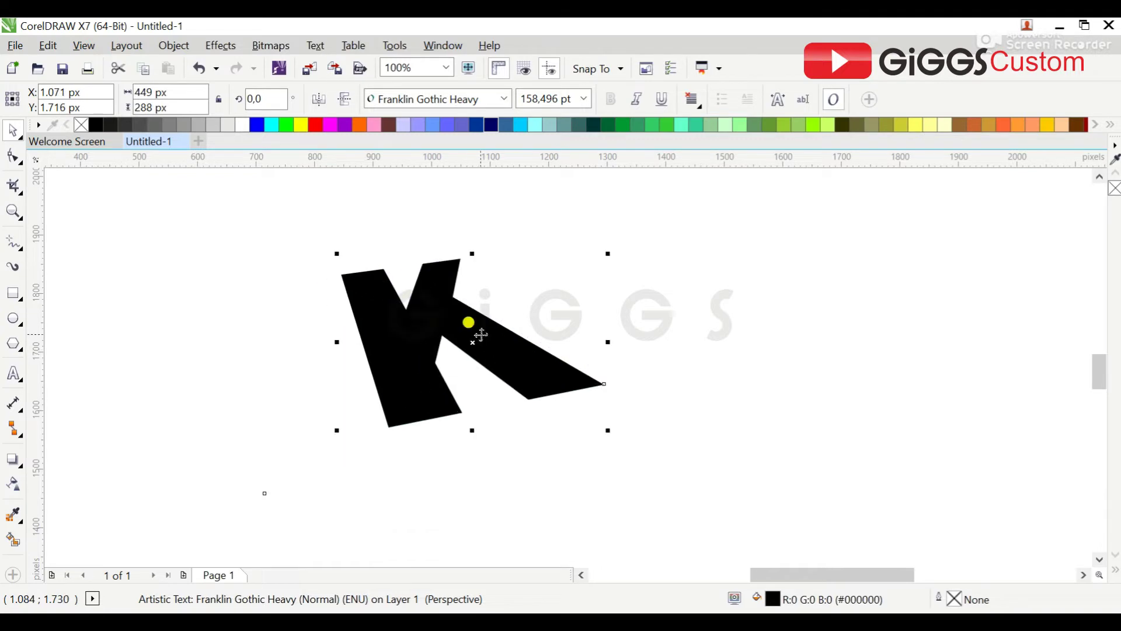
Step: Rotate the letter K counterclockwise by about 2.3 degrees and fill it with solid red
{"action": "left_click", "coordinate": [529, 350]}
{"action": "left_click_drag", "start_coordinate": [610, 255], "coordinate": [602, 251]}
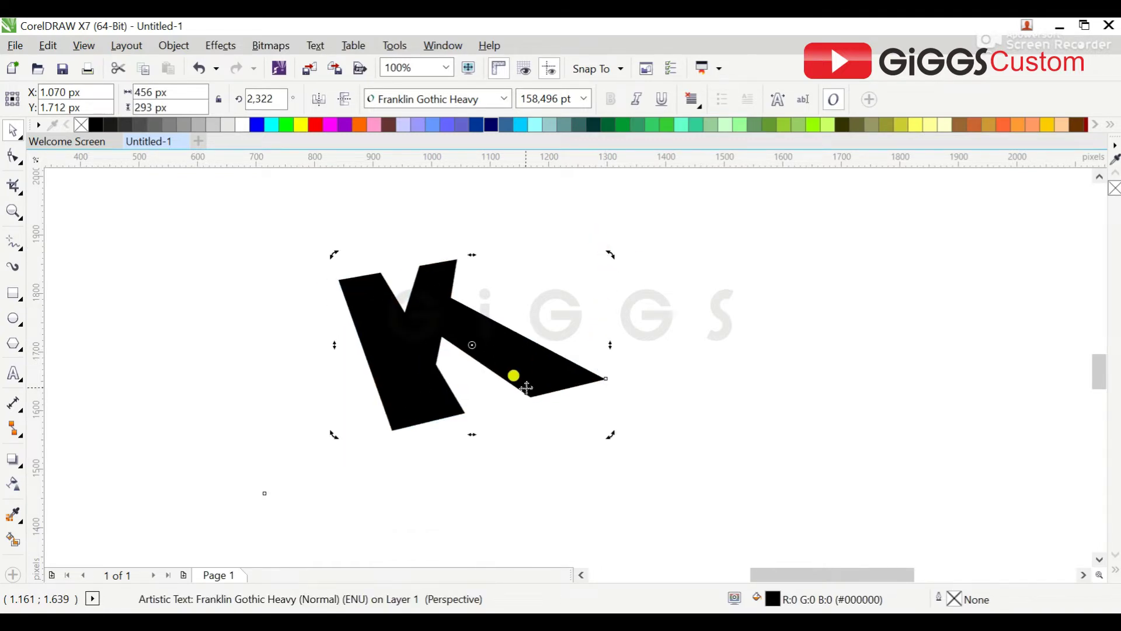
{"action": "left_click", "coordinate": [317, 124]}
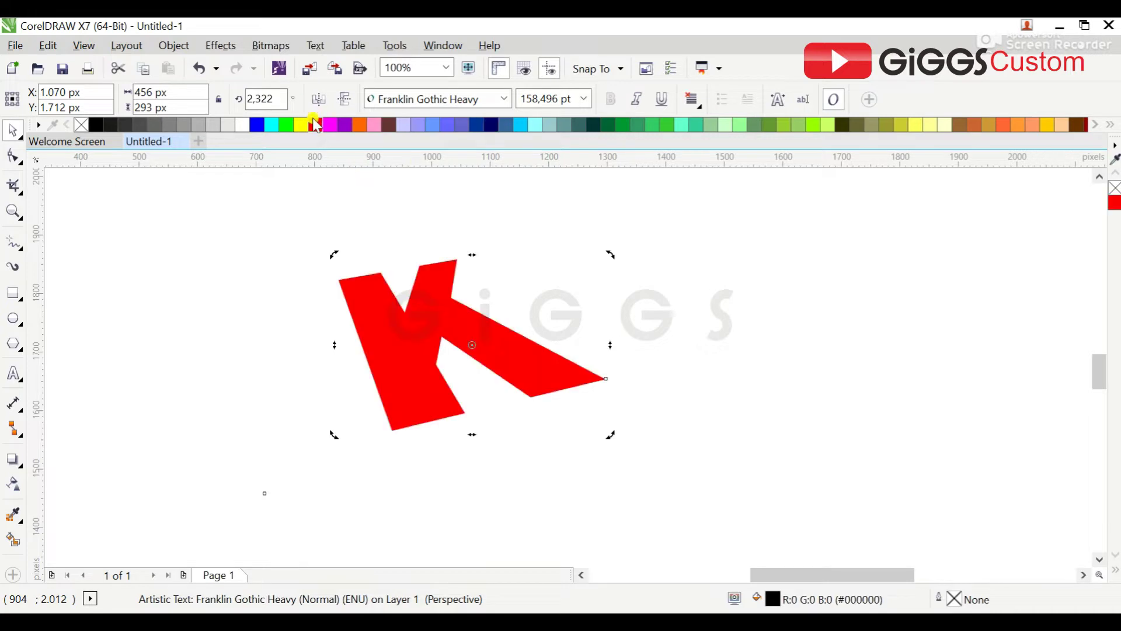
Step: Apply a linear red-to-white fountain fill across the K, white at the lower left, and add a red color node midway
{"action": "key", "text": "g"}
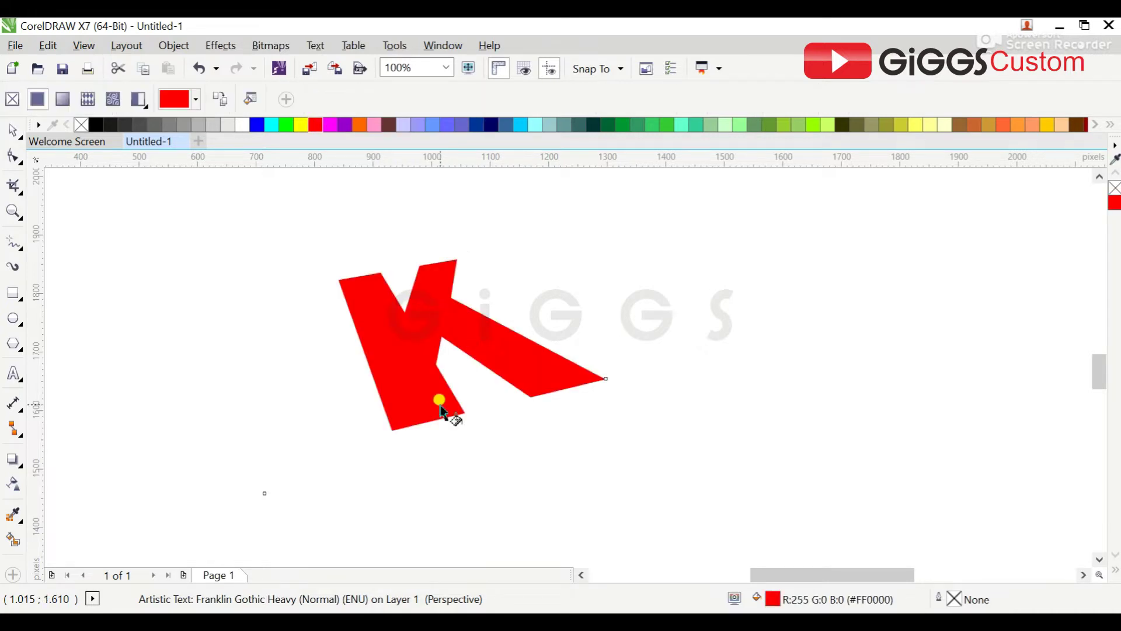
{"action": "left_click_drag", "start_coordinate": [543, 359], "coordinate": [354, 299]}
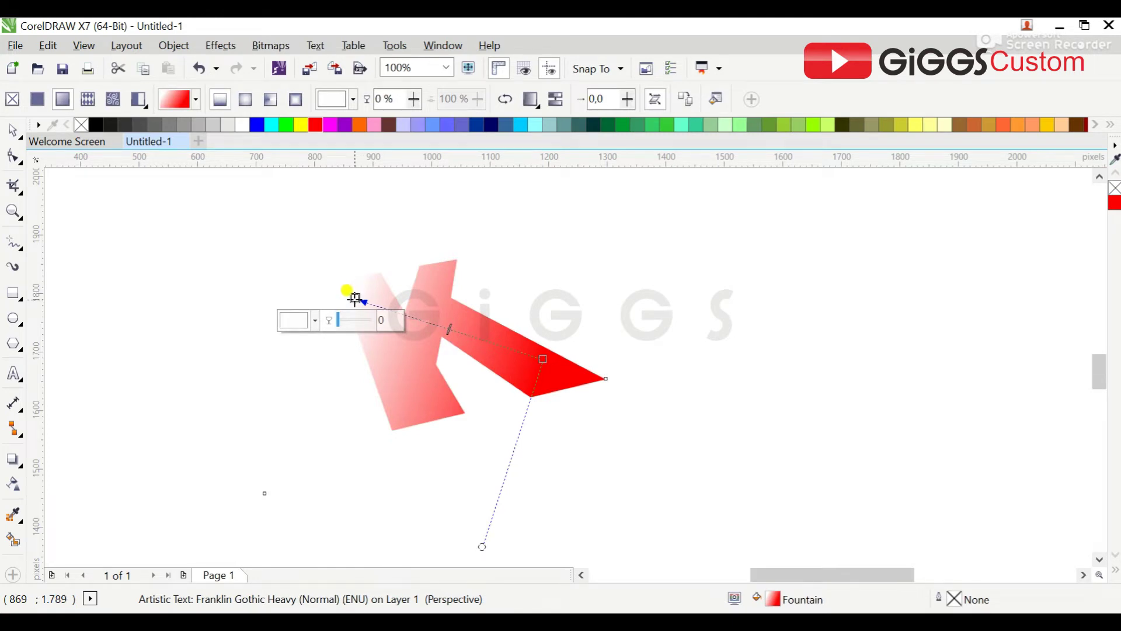
{"action": "left_click_drag", "start_coordinate": [355, 298], "coordinate": [358, 357]}
{"action": "left_click_drag", "start_coordinate": [542, 359], "coordinate": [508, 278]}
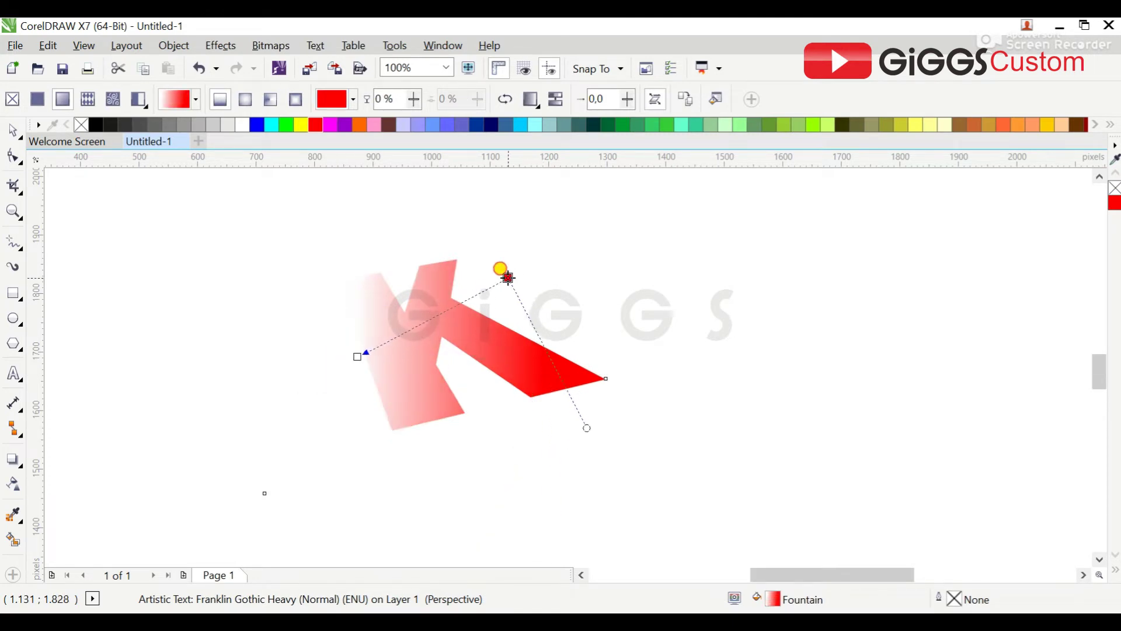
{"action": "double_click", "coordinate": [421, 322]}
{"action": "left_click", "coordinate": [315, 125]}
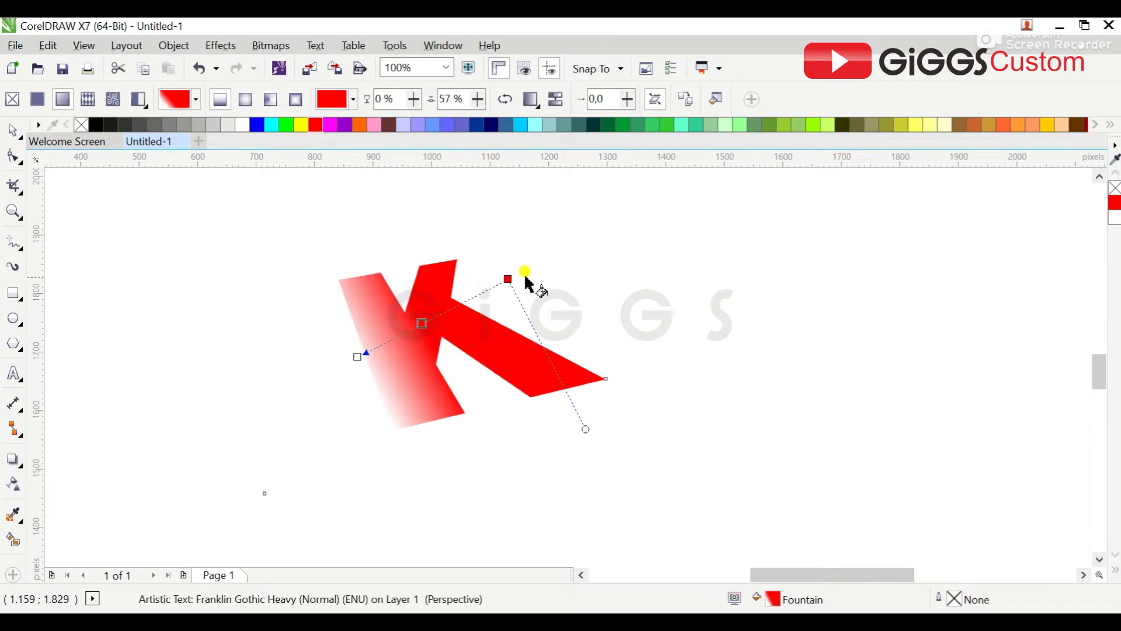
Step: Darken the gradient's upper-right node to deep red and reposition its nodes so white falls at the foot of the stem
{"action": "left_click", "coordinate": [508, 279]}
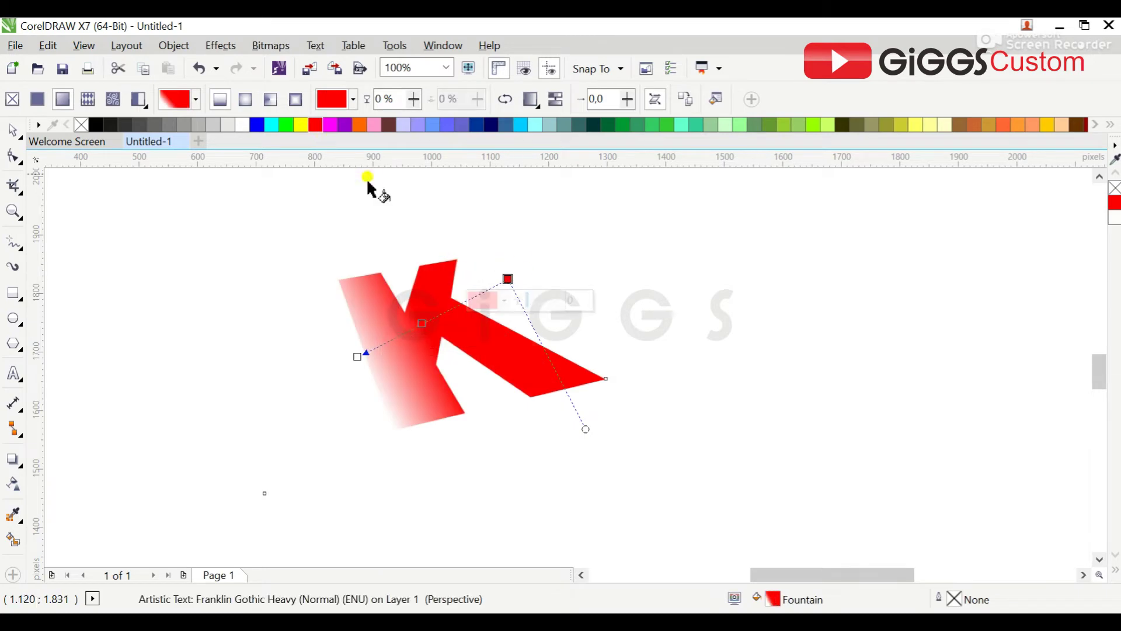
{"action": "left_click", "coordinate": [96, 126]}
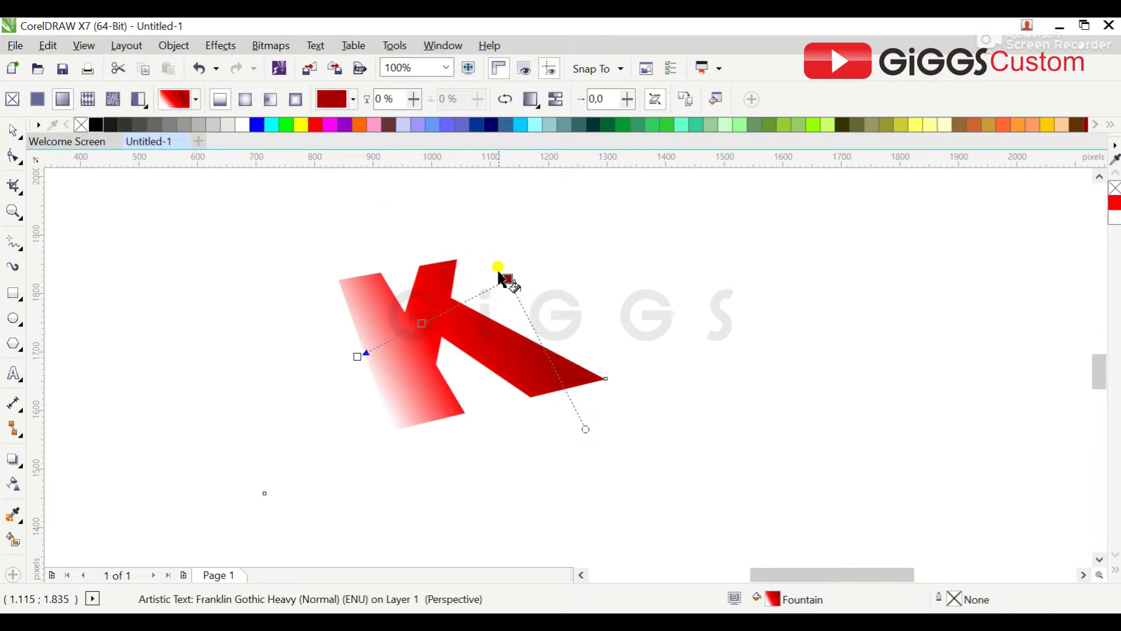
{"action": "left_click_drag", "start_coordinate": [507, 278], "coordinate": [497, 279]}
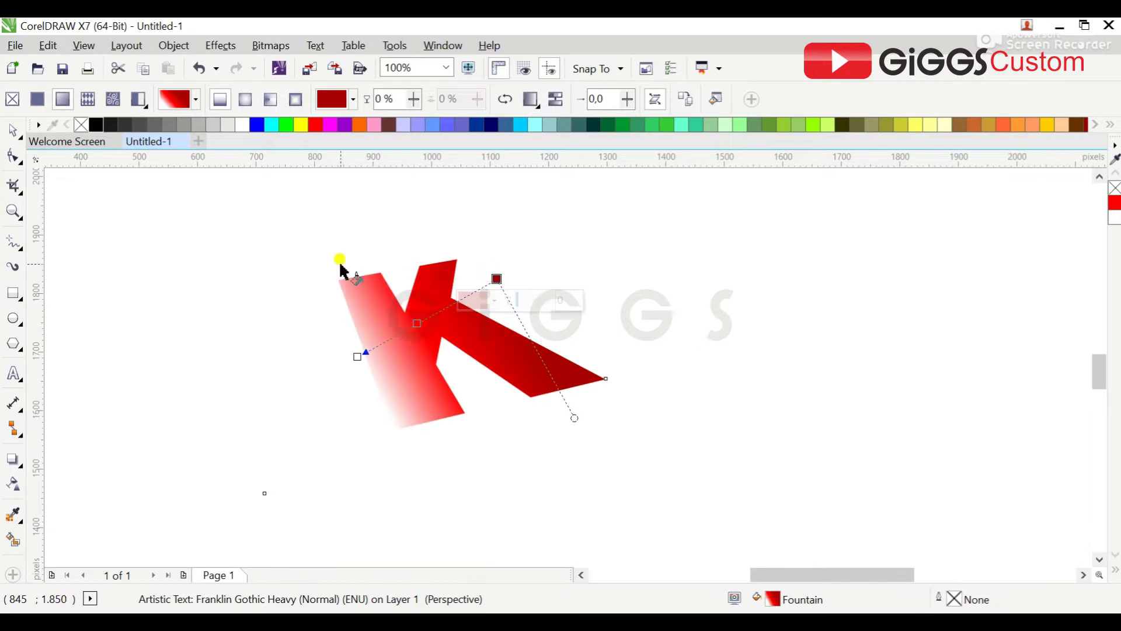
{"action": "left_click_drag", "start_coordinate": [356, 357], "coordinate": [384, 409]}
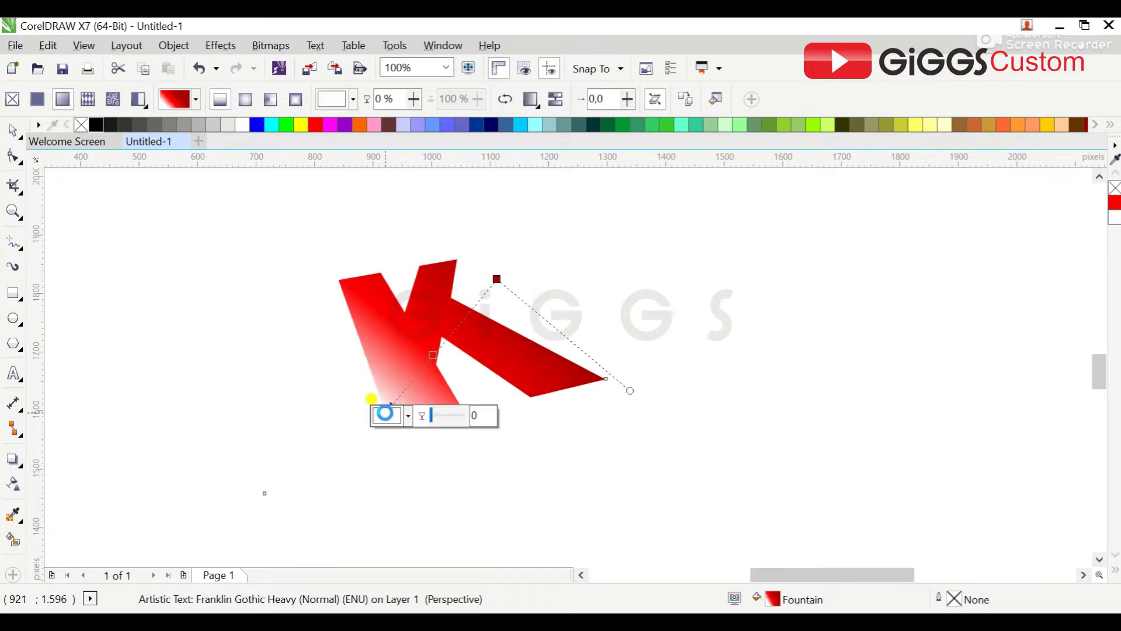
{"action": "left_click_drag", "start_coordinate": [433, 356], "coordinate": [449, 337]}
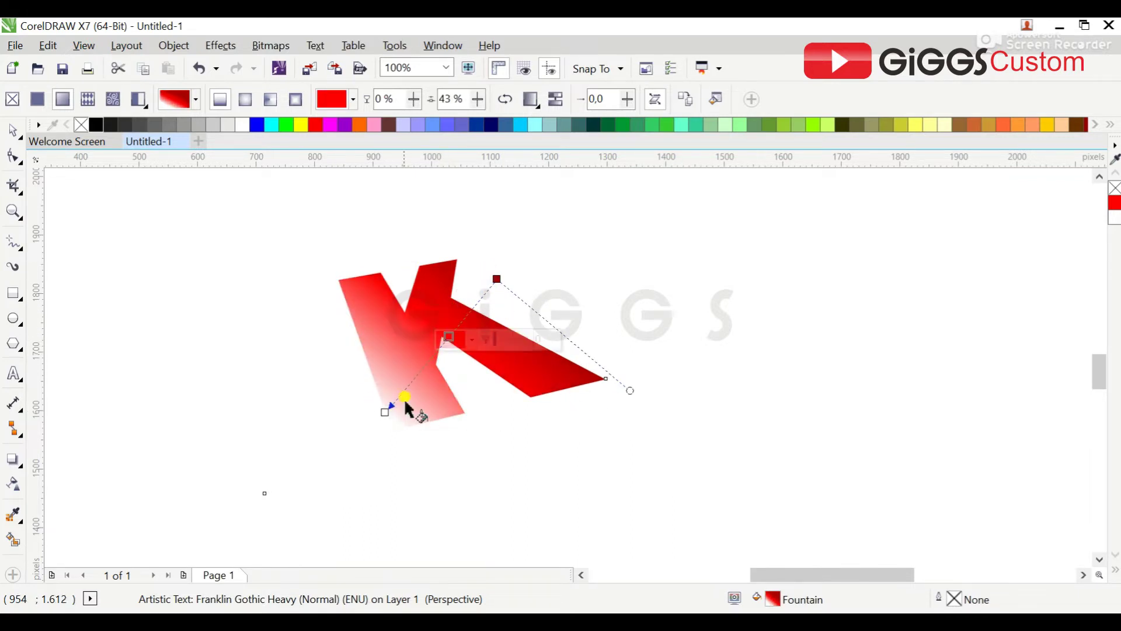
{"action": "left_click_drag", "start_coordinate": [385, 412], "coordinate": [385, 424]}
{"action": "left_click", "coordinate": [14, 130]}
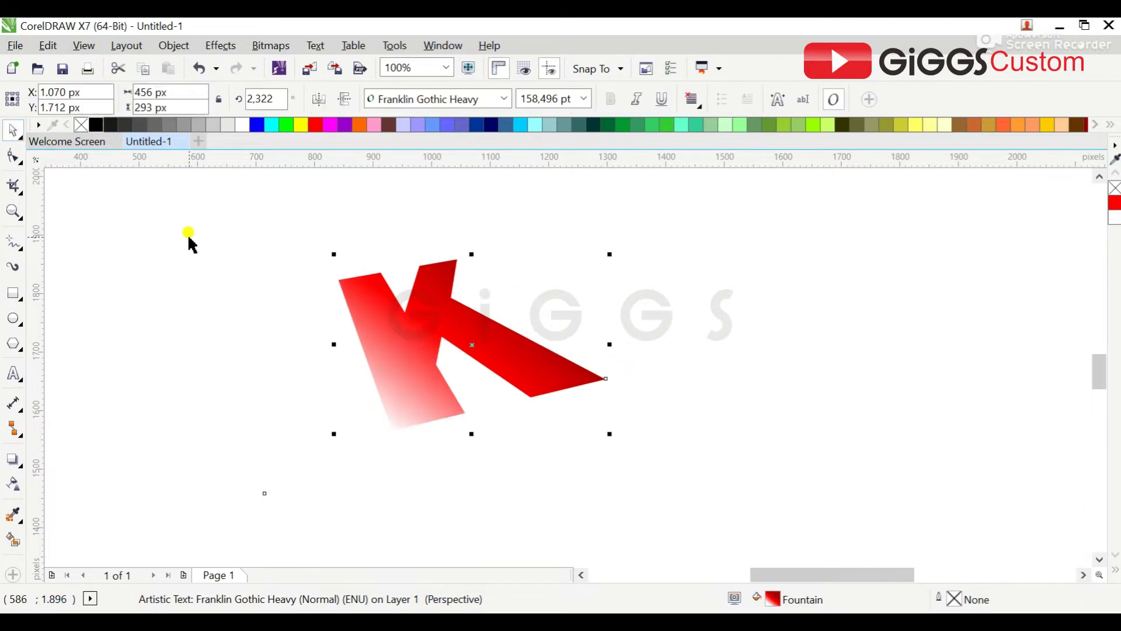
Step: Extrude the gradient-filled K and change the extrusion type to front parallel
{"action": "left_click_drag", "start_coordinate": [276, 253], "coordinate": [658, 484]}
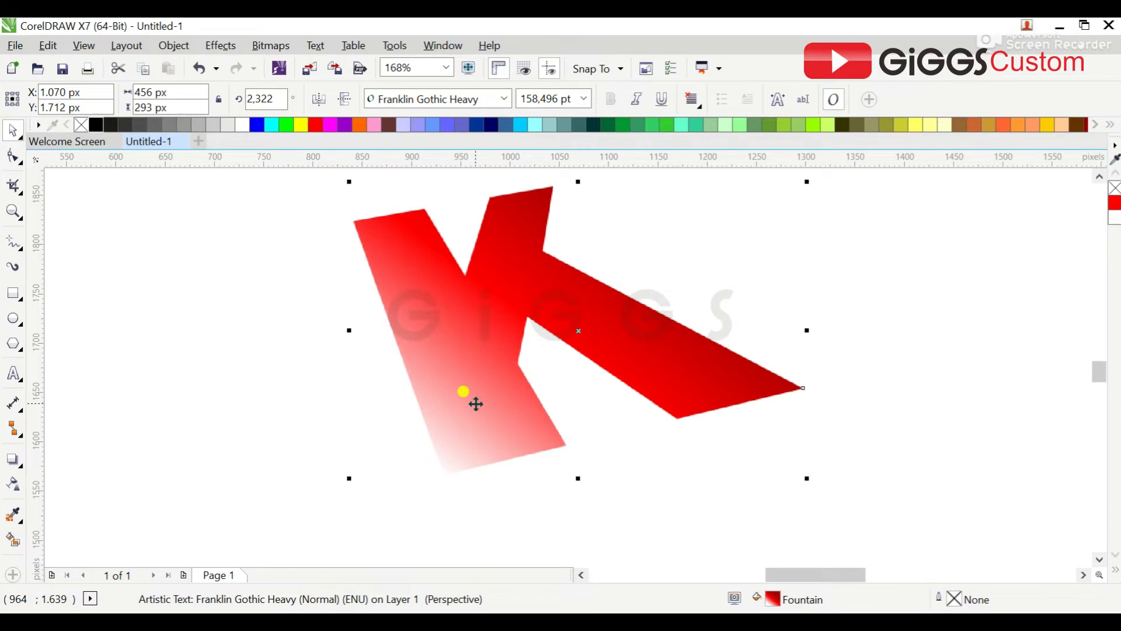
{"action": "left_click", "coordinate": [14, 459]}
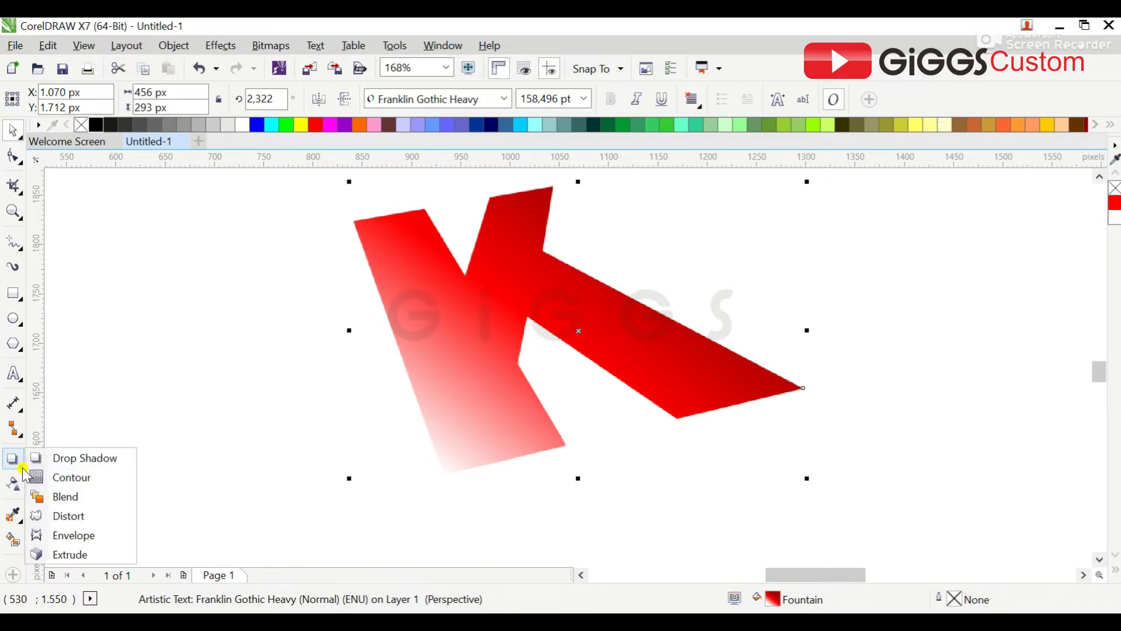
{"action": "left_click", "coordinate": [52, 553]}
{"action": "left_click_drag", "start_coordinate": [488, 289], "coordinate": [537, 285]}
{"action": "left_click", "coordinate": [293, 102]}
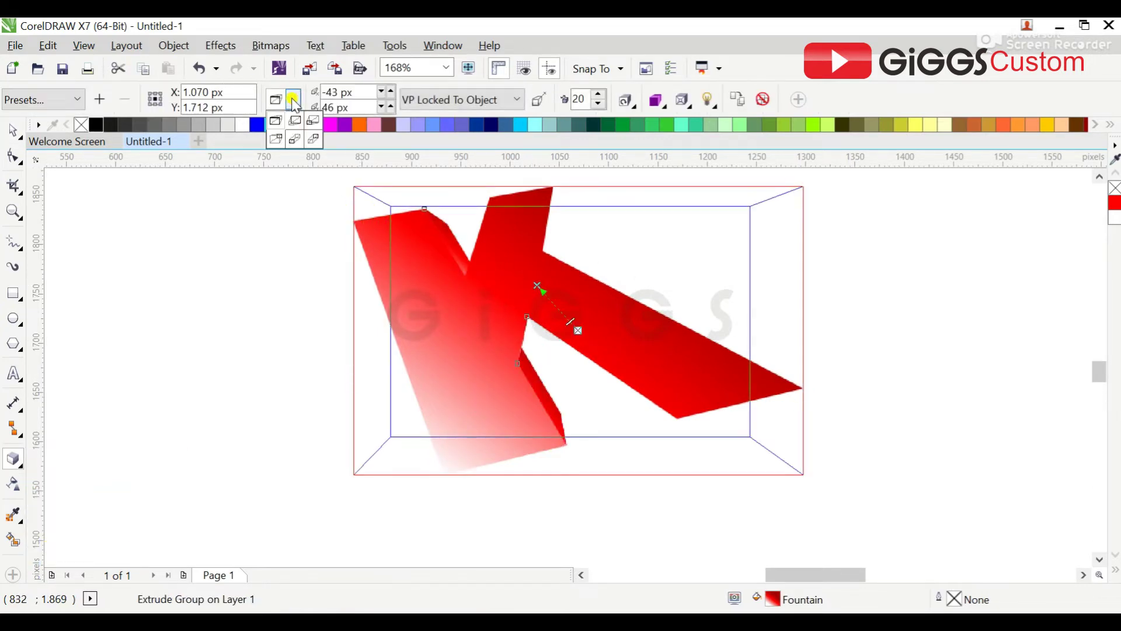
{"action": "left_click", "coordinate": [315, 140]}
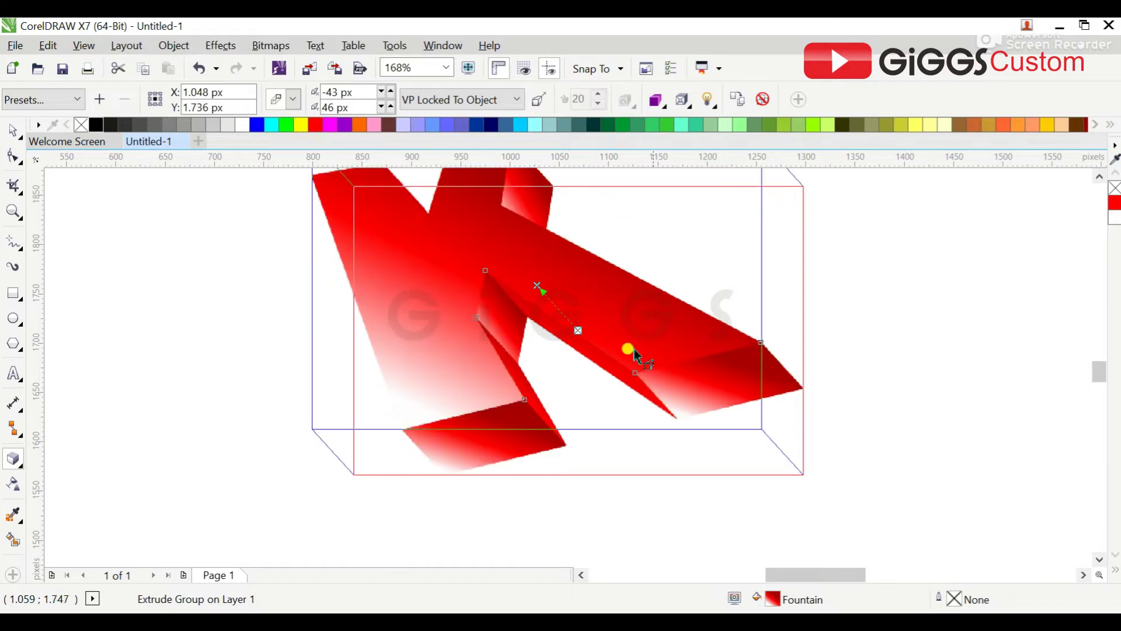
Step: Adjust the extrusion's vanishing point so the K rises nearly straight up, about -3 px horizontally and 55 px vertically
{"action": "left_click_drag", "start_coordinate": [538, 285], "coordinate": [619, 215]}
{"action": "scroll", "coordinate": [1067, 371], "scroll_direction": "down", "scroll_amount": 2}
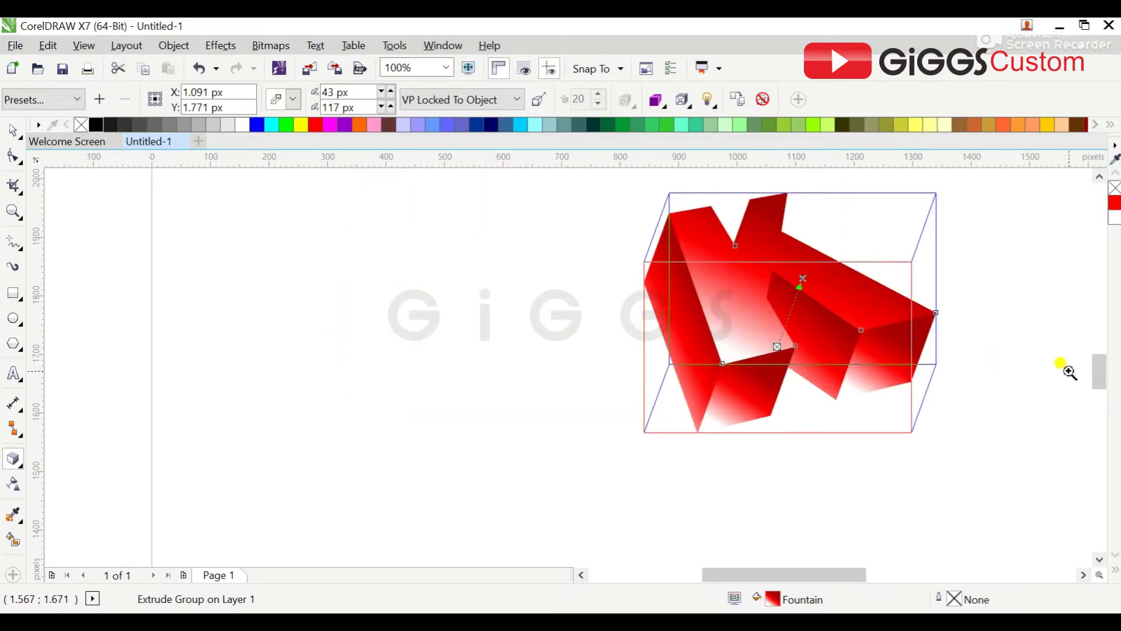
{"action": "scroll", "coordinate": [778, 481], "scroll_direction": "up", "scroll_amount": 1}
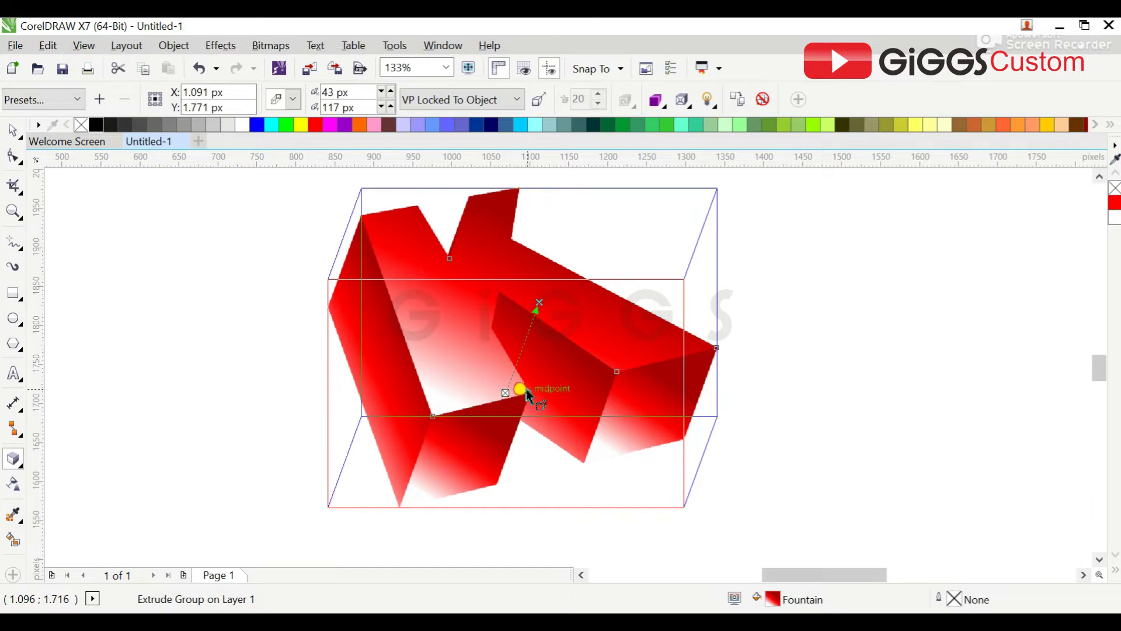
{"action": "left_click_drag", "start_coordinate": [542, 323], "coordinate": [518, 363]}
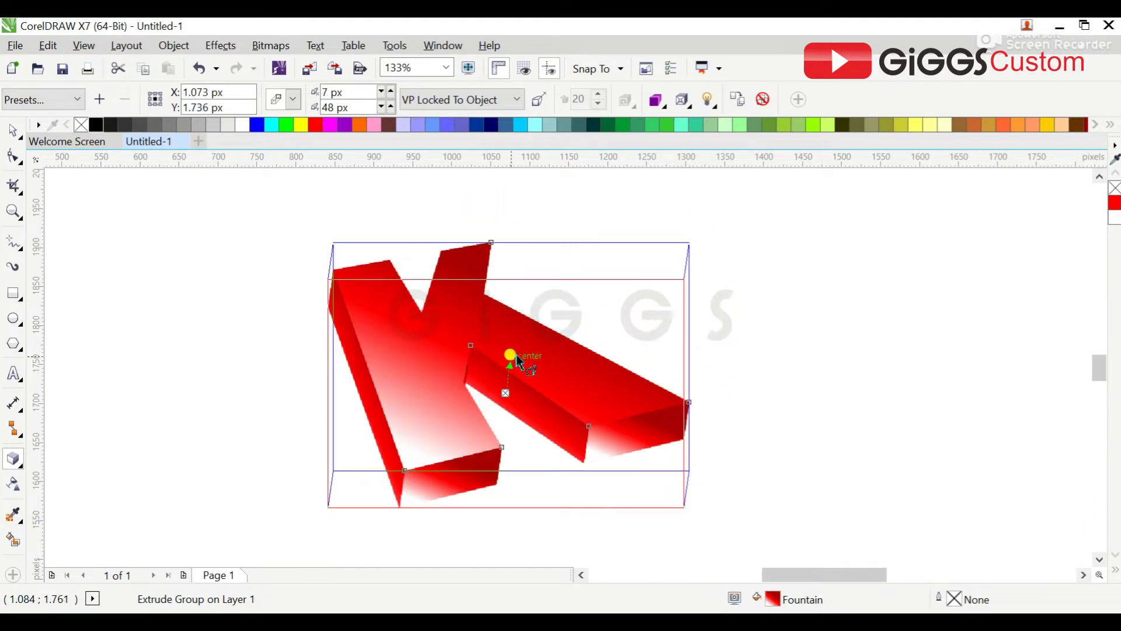
{"action": "left_click_drag", "start_coordinate": [512, 352], "coordinate": [521, 347]}
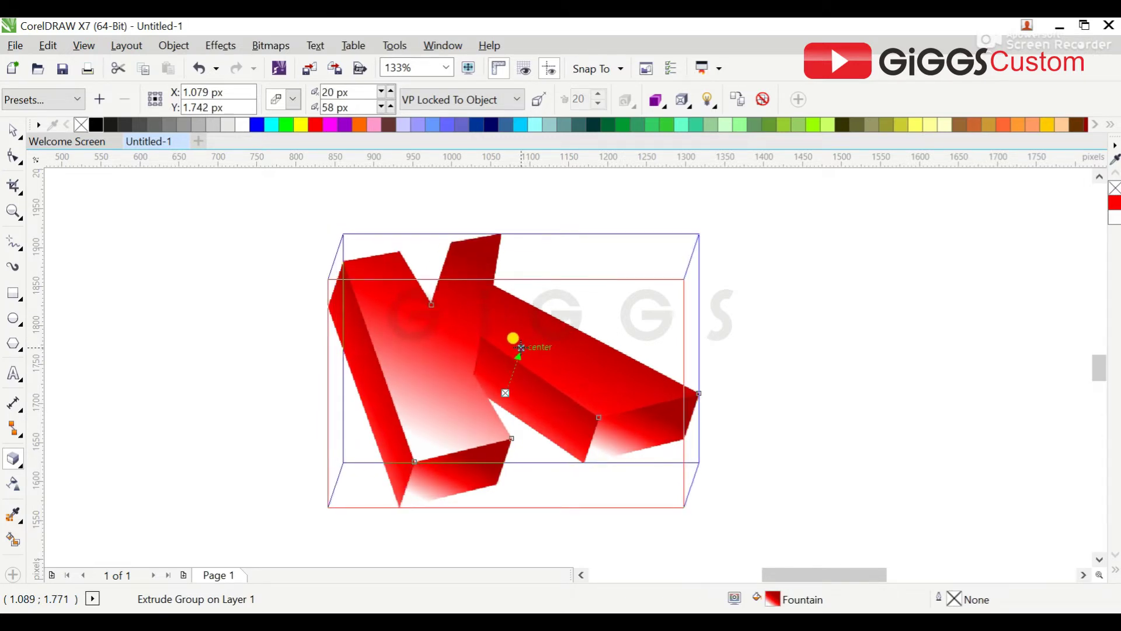
{"action": "left_click_drag", "start_coordinate": [520, 347], "coordinate": [503, 349]}
{"action": "key", "text": "space"}
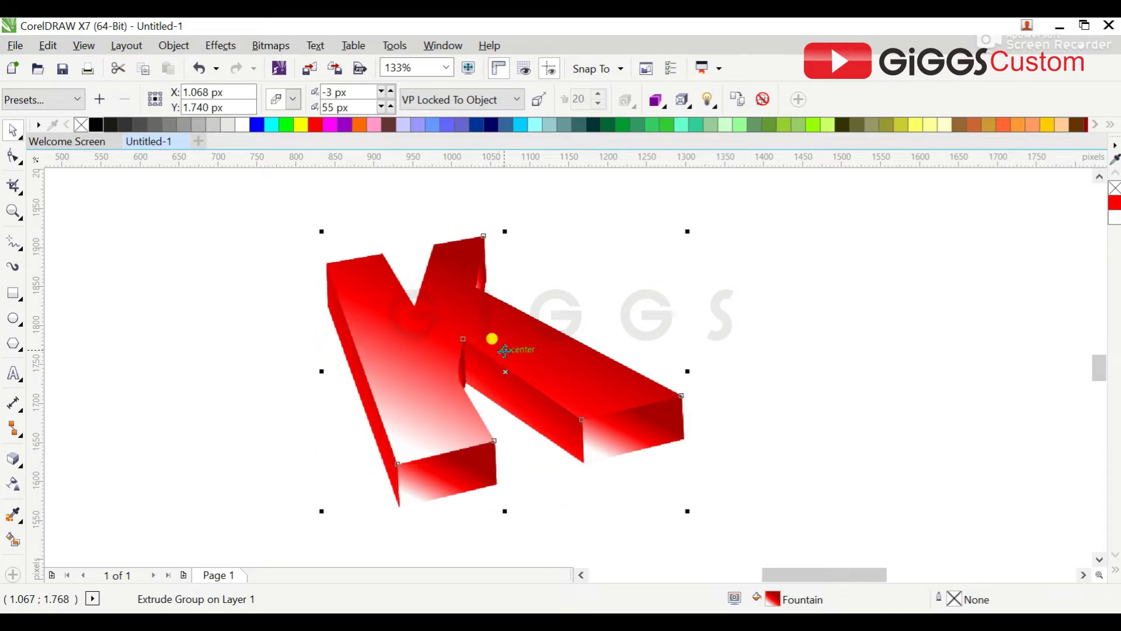
Step: Break the extrude group apart, move the extruded faces off the original K, and delete that flat letter
{"action": "right_click", "coordinate": [503, 386]}
{"action": "left_click", "coordinate": [597, 197]}
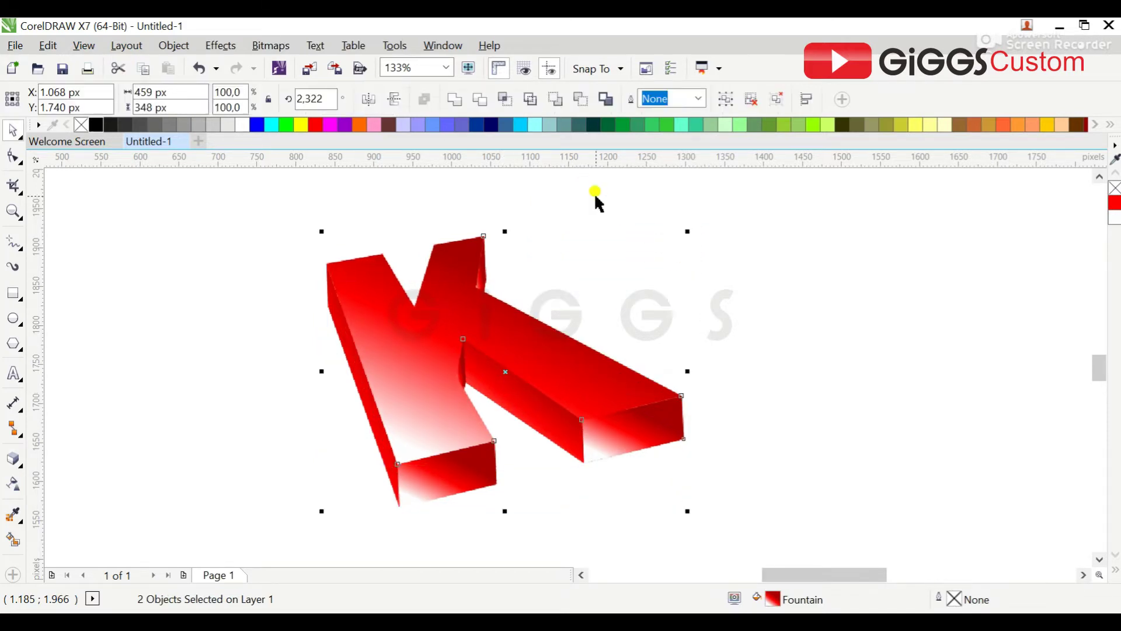
{"action": "left_click", "coordinate": [136, 228]}
{"action": "left_click_drag", "start_coordinate": [413, 397], "coordinate": [486, 358]}
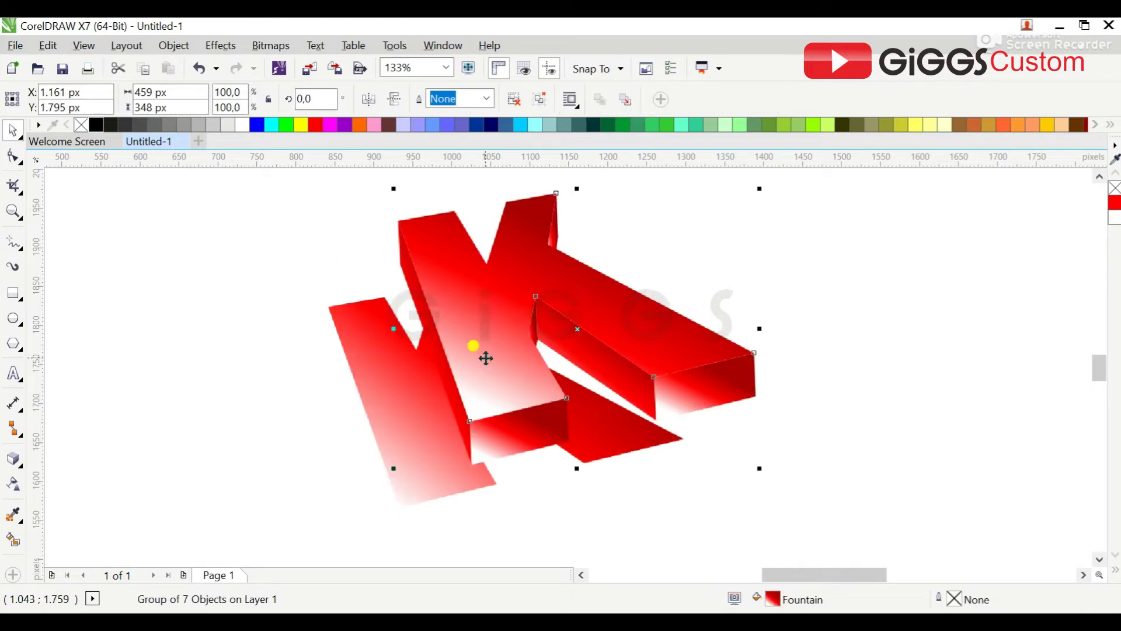
{"action": "left_click", "coordinate": [386, 422]}
{"action": "key", "text": "Delete"}
{"action": "left_click_drag", "start_coordinate": [486, 398], "coordinate": [458, 405]}
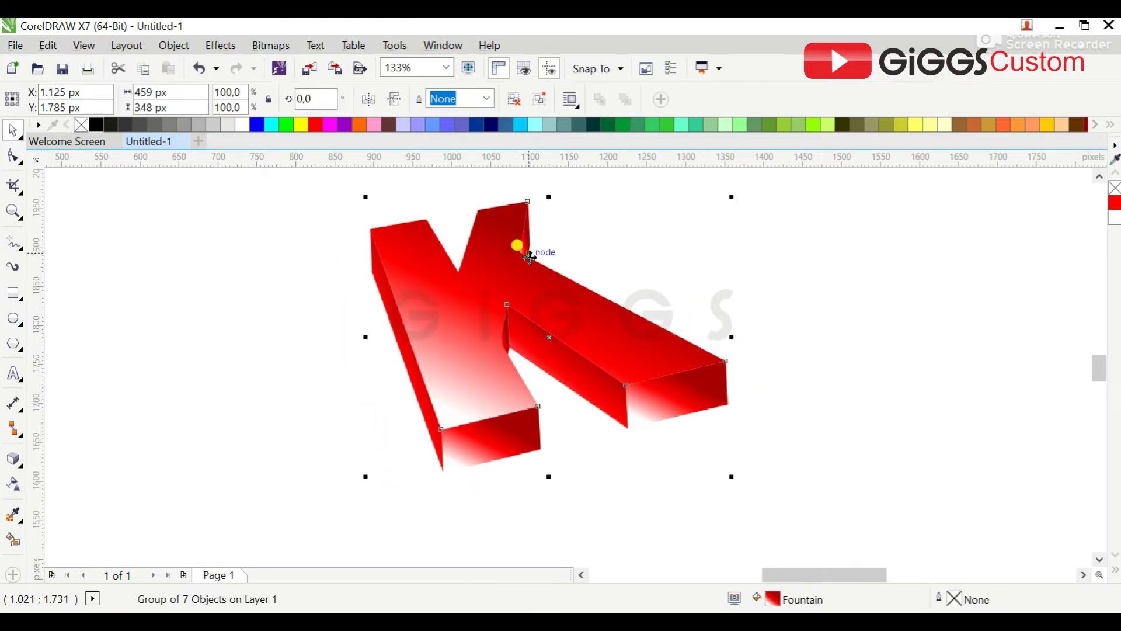
Step: Ungroup the extruded K into separately editable faces
{"action": "left_click", "coordinate": [540, 99]}
{"action": "left_click", "coordinate": [818, 296]}
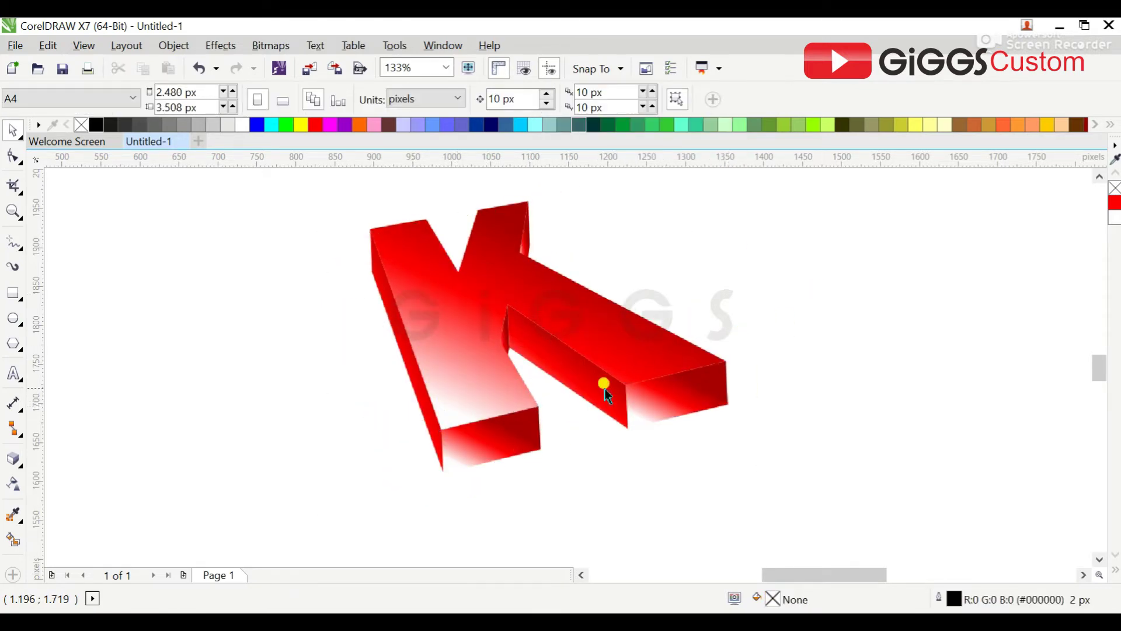
{"action": "left_click", "coordinate": [604, 388]}
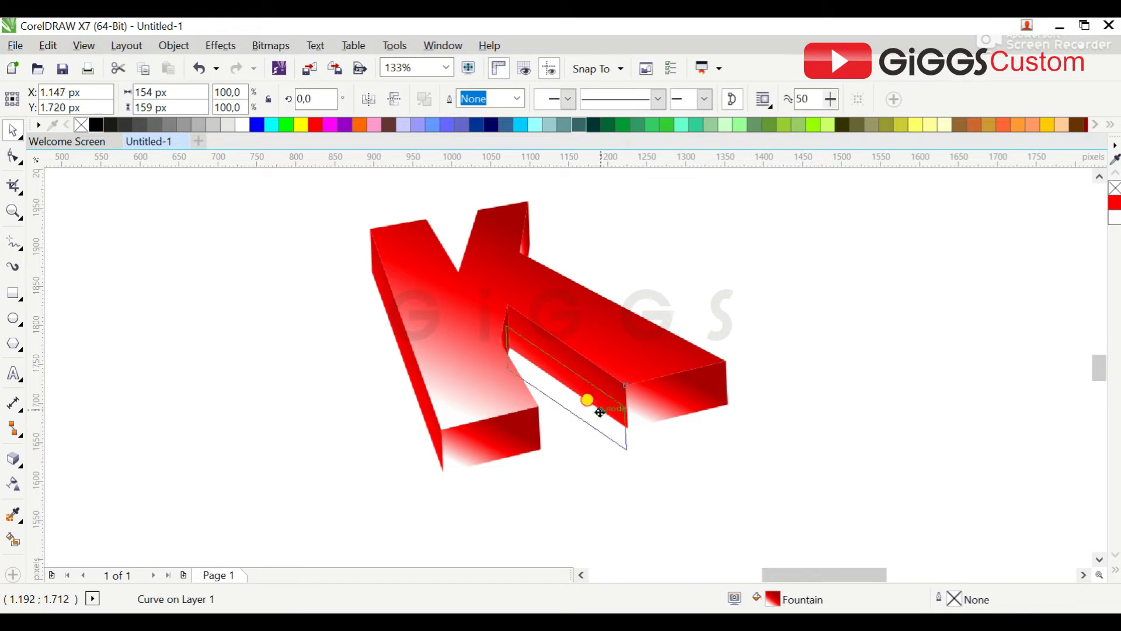
{"action": "left_click", "coordinate": [851, 430]}
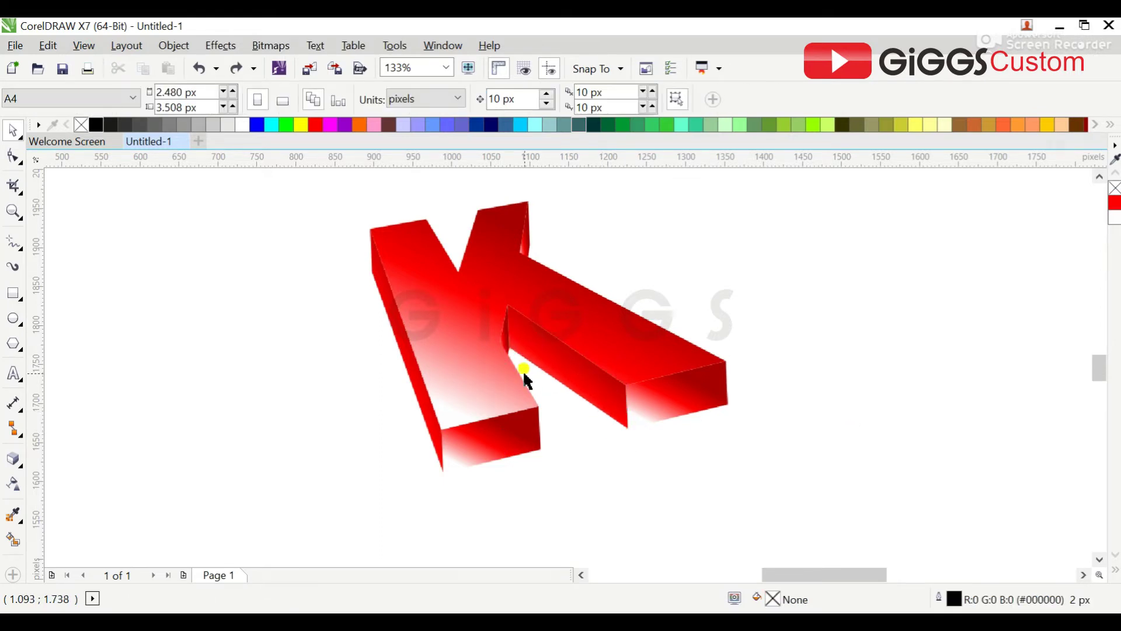
Step: Redirect the fountain fill on the stem's front end face to run from white at its left edge to dark red at its right
{"action": "left_click_drag", "start_coordinate": [327, 308], "coordinate": [815, 517]}
{"action": "left_click", "coordinate": [446, 402]}
{"action": "key", "text": "g"}
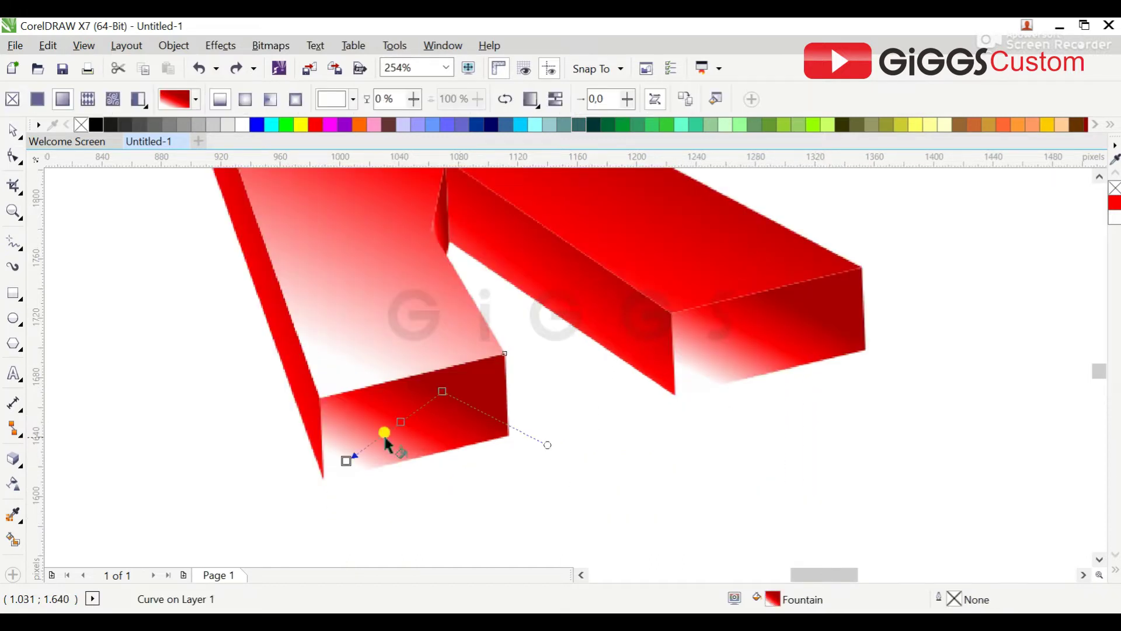
{"action": "left_click_drag", "start_coordinate": [337, 406], "coordinate": [526, 444]}
{"action": "left_click_drag", "start_coordinate": [442, 427], "coordinate": [460, 431]}
{"action": "left_click_drag", "start_coordinate": [328, 406], "coordinate": [320, 395]}
{"action": "left_click_drag", "start_coordinate": [525, 444], "coordinate": [455, 494]}
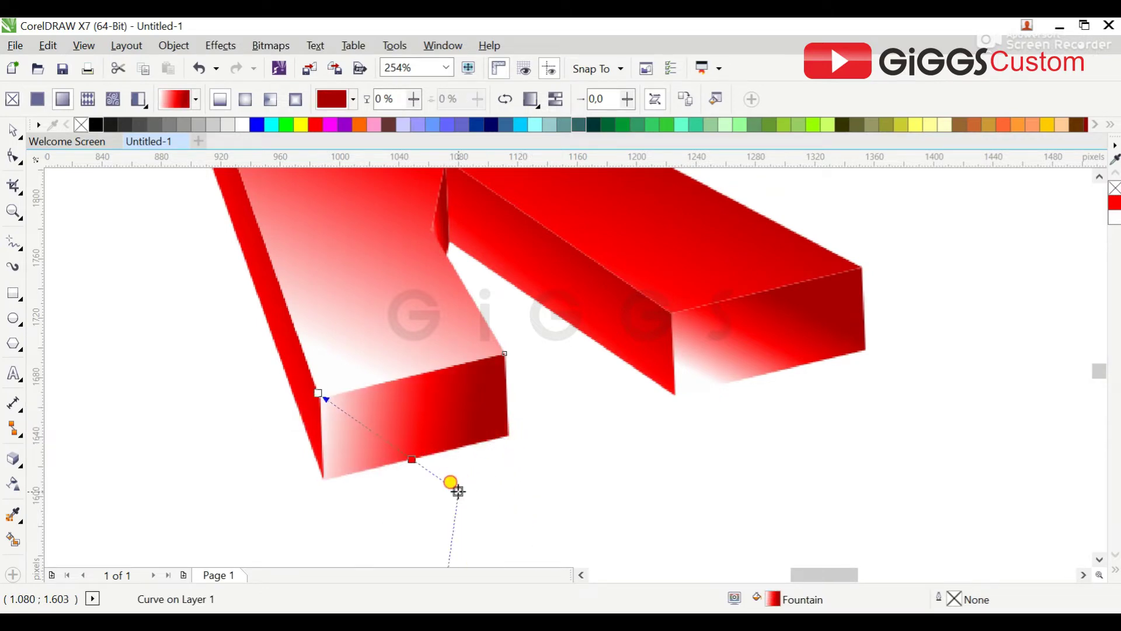
Step: Select the stem's narrow left side face and move its gradient's white end toward the face's lower corner
{"action": "left_click", "coordinate": [294, 363]}
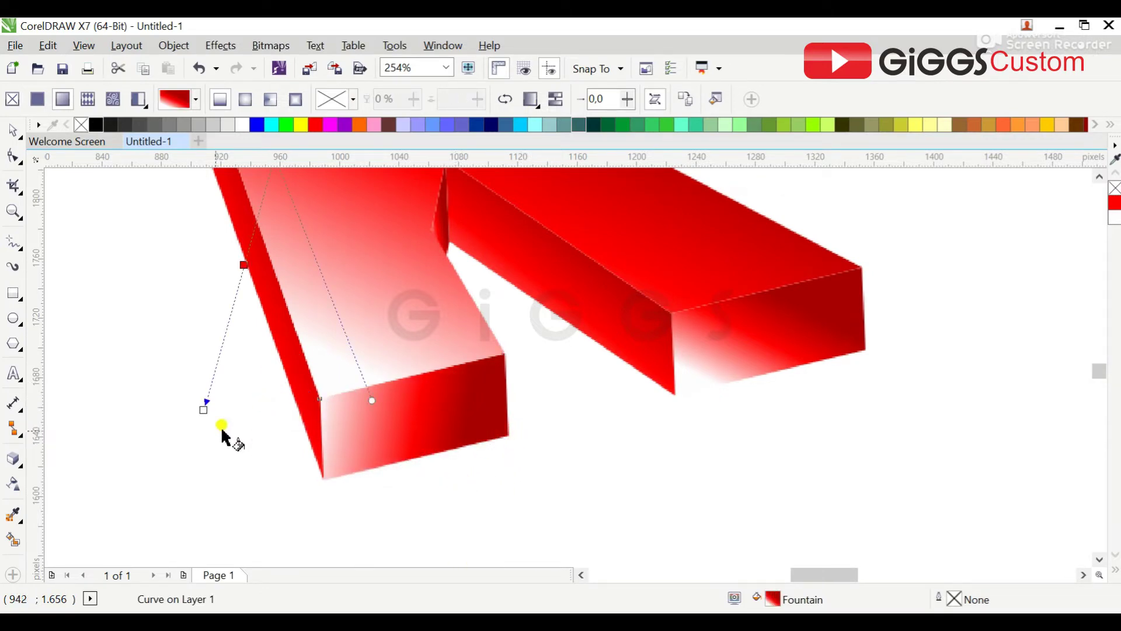
{"action": "left_click_drag", "start_coordinate": [200, 405], "coordinate": [292, 401]}
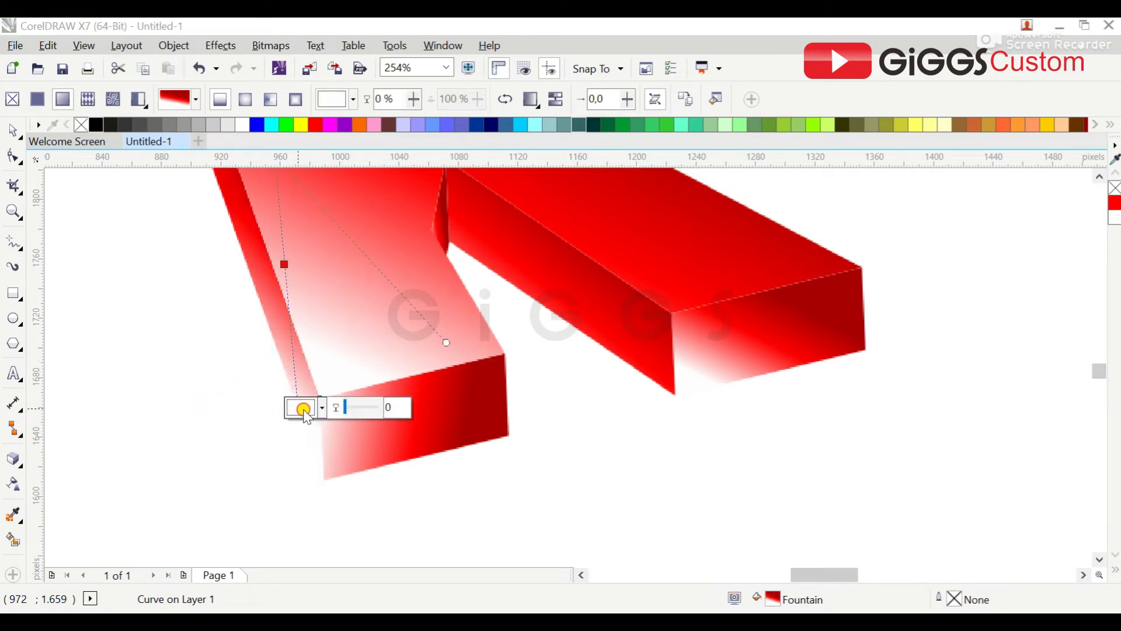
{"action": "left_click", "coordinate": [300, 407]}
{"action": "left_click", "coordinate": [184, 337]}
{"action": "scroll", "coordinate": [921, 333], "scroll_direction": "down", "scroll_amount": 2}
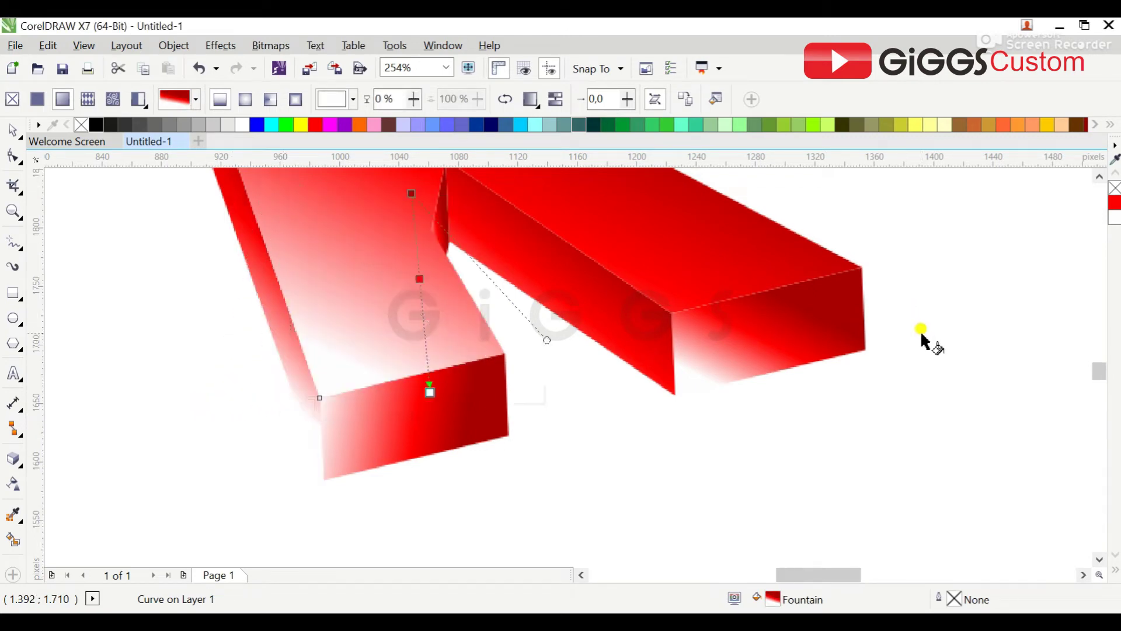
Step: Align the left side face's gradient along the stem, from dark red on the upper outer edge to white at the lower front corner
{"action": "left_click_drag", "start_coordinate": [608, 213], "coordinate": [886, 413]}
{"action": "left_click_drag", "start_coordinate": [406, 268], "coordinate": [362, 284]}
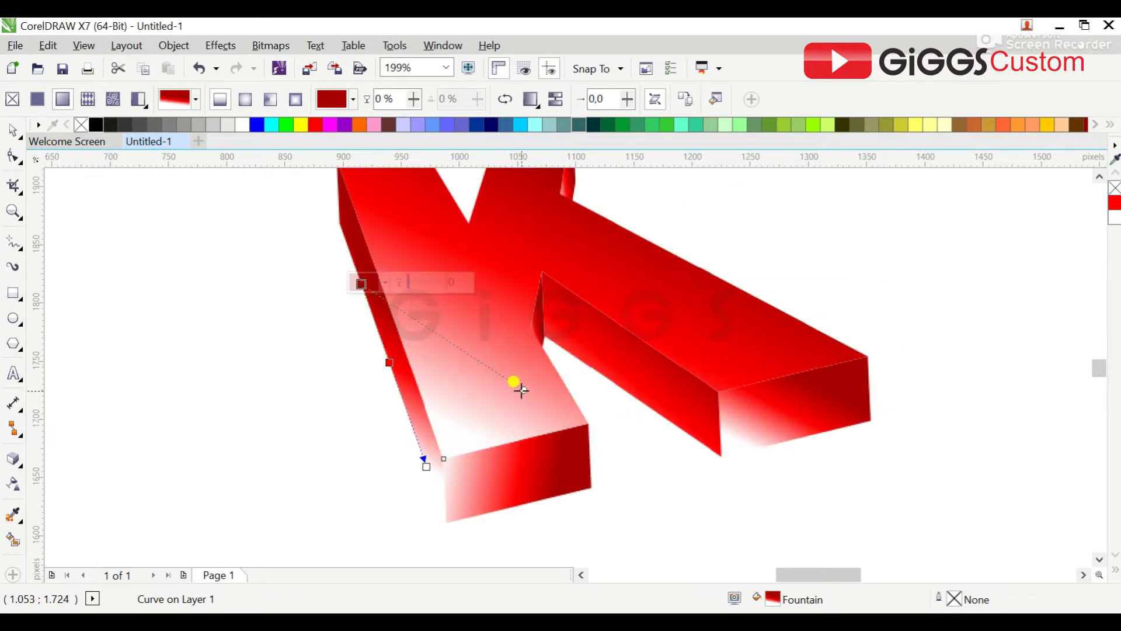
{"action": "left_click_drag", "start_coordinate": [516, 384], "coordinate": [343, 200]}
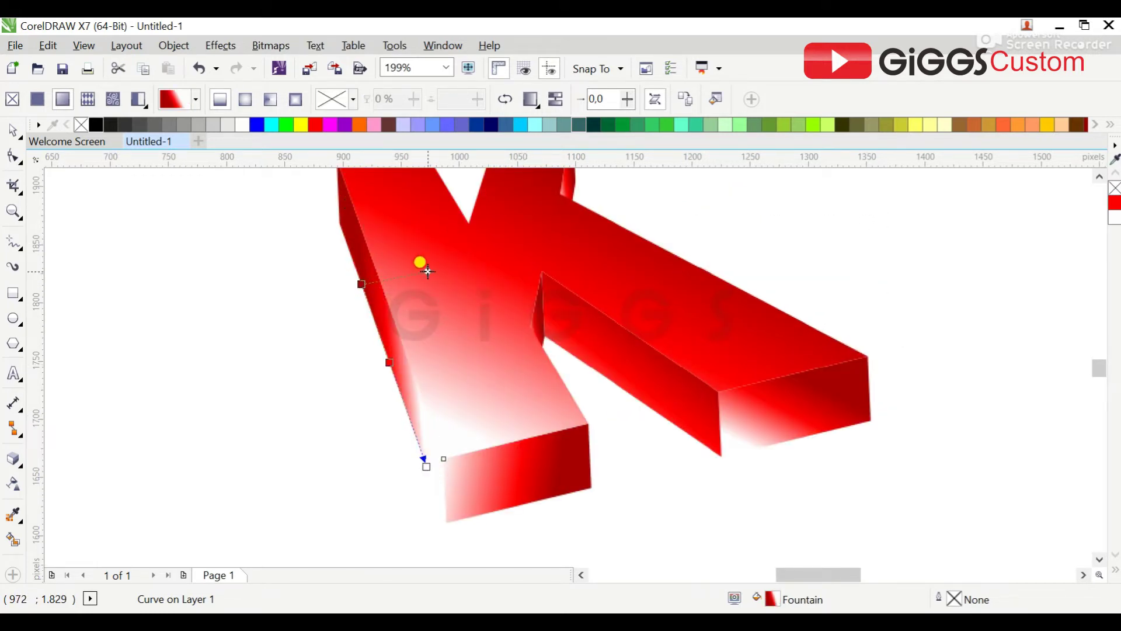
{"action": "left_click_drag", "start_coordinate": [424, 463], "coordinate": [444, 465]}
{"action": "left_click_drag", "start_coordinate": [415, 355], "coordinate": [356, 250]}
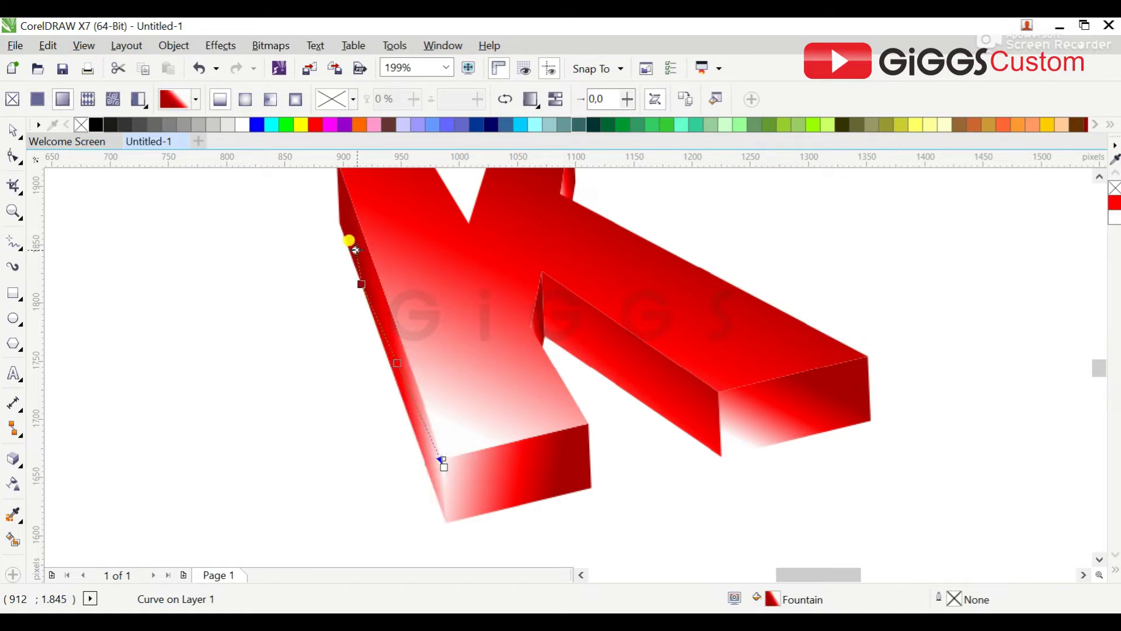
Step: Redirect the gradient on the diagonal leg's long lower side face from dark red at the inner joint to white at the front corner
{"action": "left_click", "coordinate": [664, 385]}
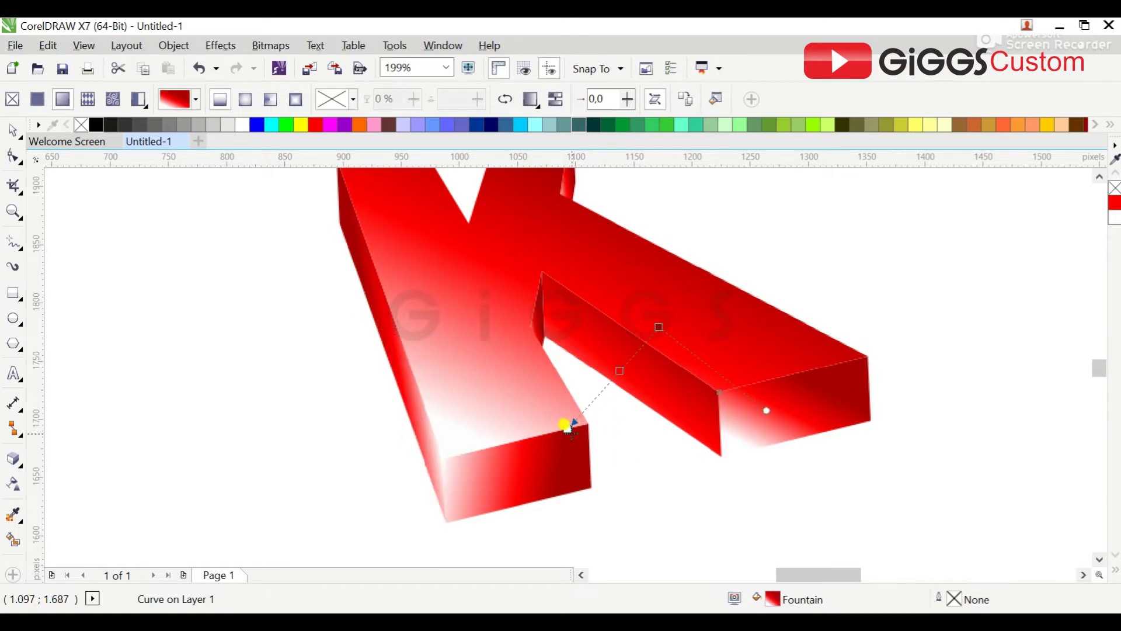
{"action": "left_click_drag", "start_coordinate": [569, 427], "coordinate": [687, 421]}
{"action": "left_click_drag", "start_coordinate": [659, 327], "coordinate": [547, 338]}
{"action": "left_click_drag", "start_coordinate": [1096, 375], "coordinate": [1094, 371]}
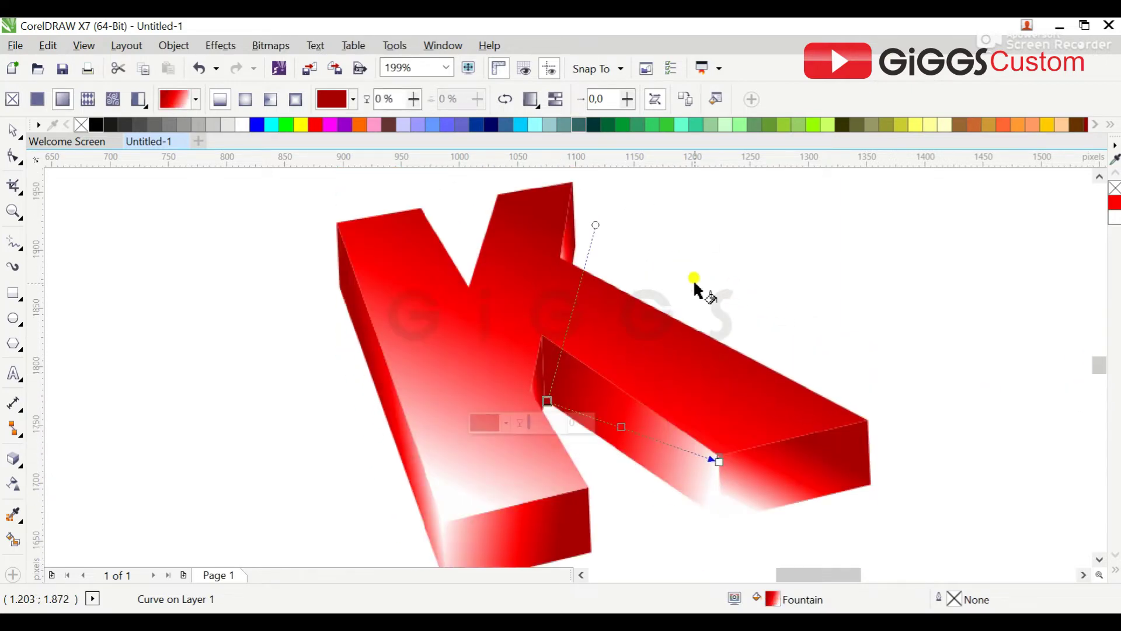
{"action": "left_click_drag", "start_coordinate": [594, 225], "coordinate": [511, 357]}
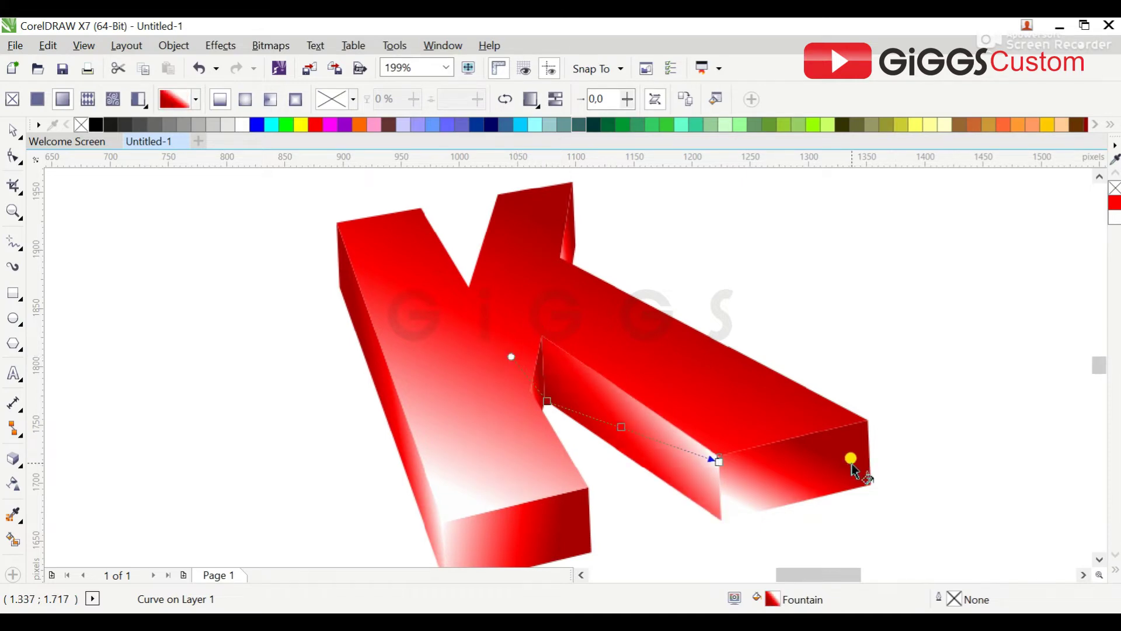
Step: Redirect the gradient on the diagonal leg's front end face from white at its upper left corner to dark red at its right edge
{"action": "left_click_drag", "start_coordinate": [853, 465], "coordinate": [729, 465]}
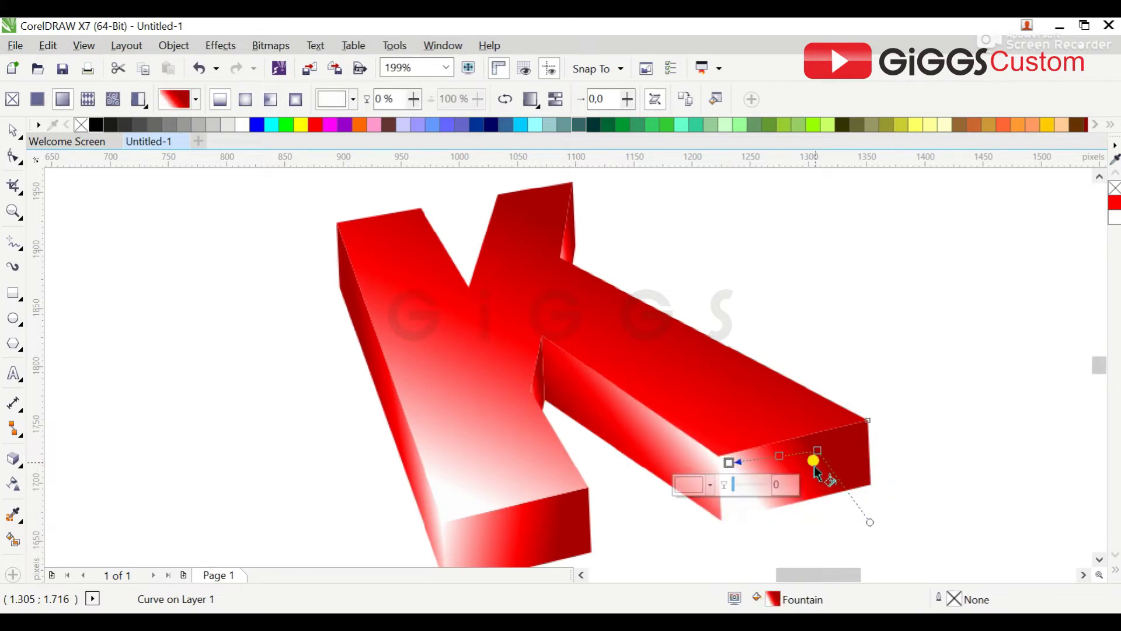
{"action": "left_click_drag", "start_coordinate": [820, 450], "coordinate": [870, 480]}
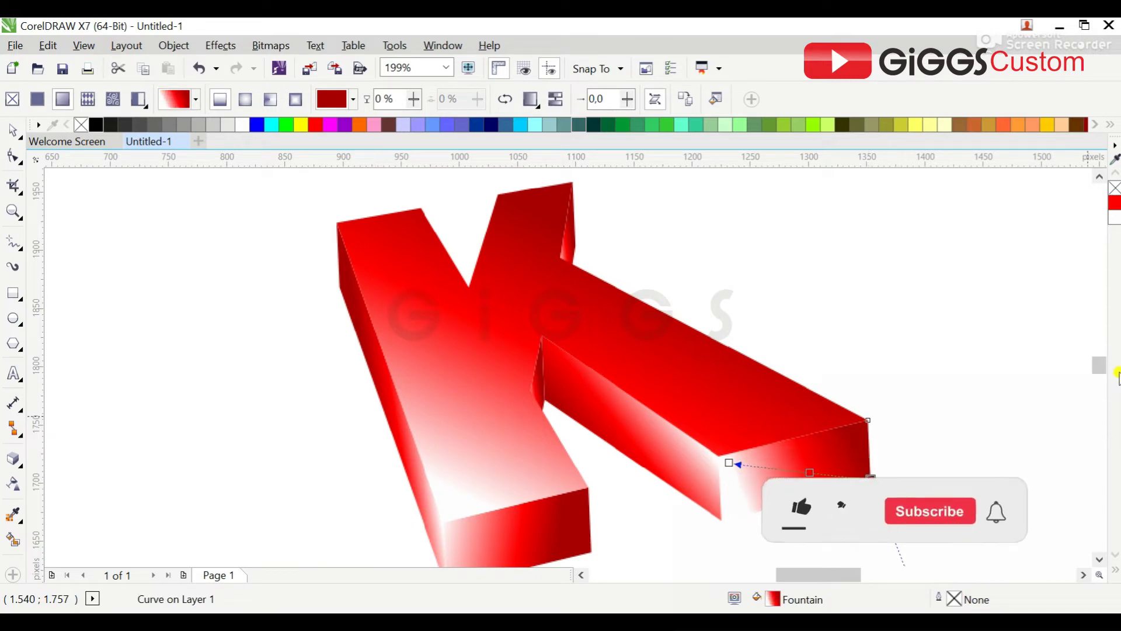
{"action": "left_click_drag", "start_coordinate": [1102, 371], "coordinate": [1102, 380]}
{"action": "left_click_drag", "start_coordinate": [923, 418], "coordinate": [767, 400]}
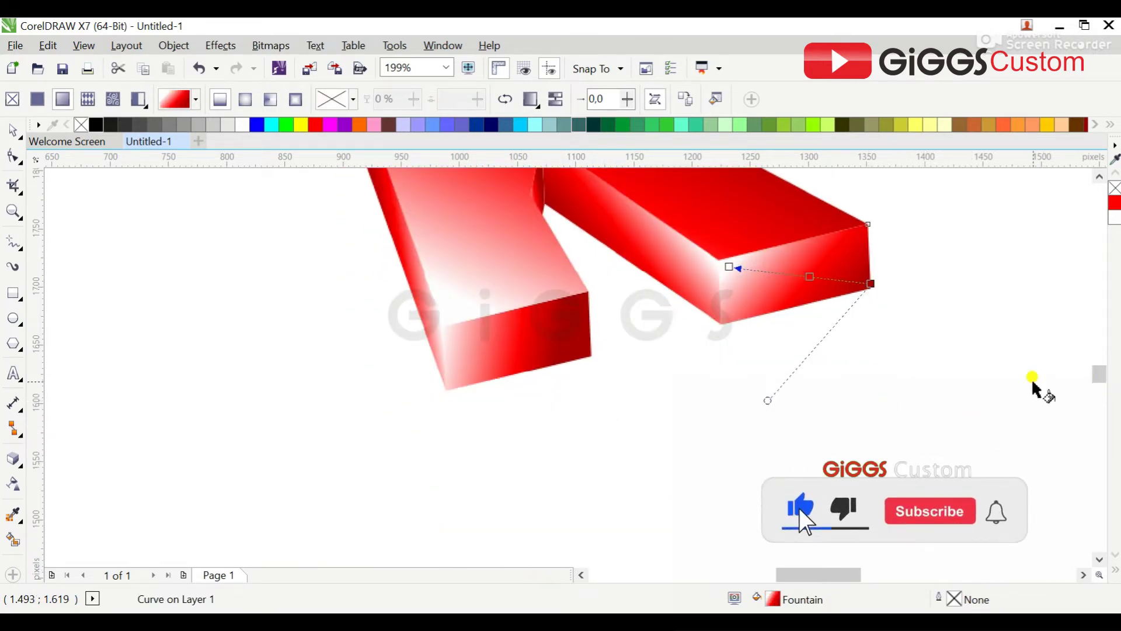
Step: Set the gradient on the upper arm's narrow right side face to run from white at its top corner to dark red at its lower end
{"action": "left_click_drag", "start_coordinate": [1097, 376], "coordinate": [1097, 360]}
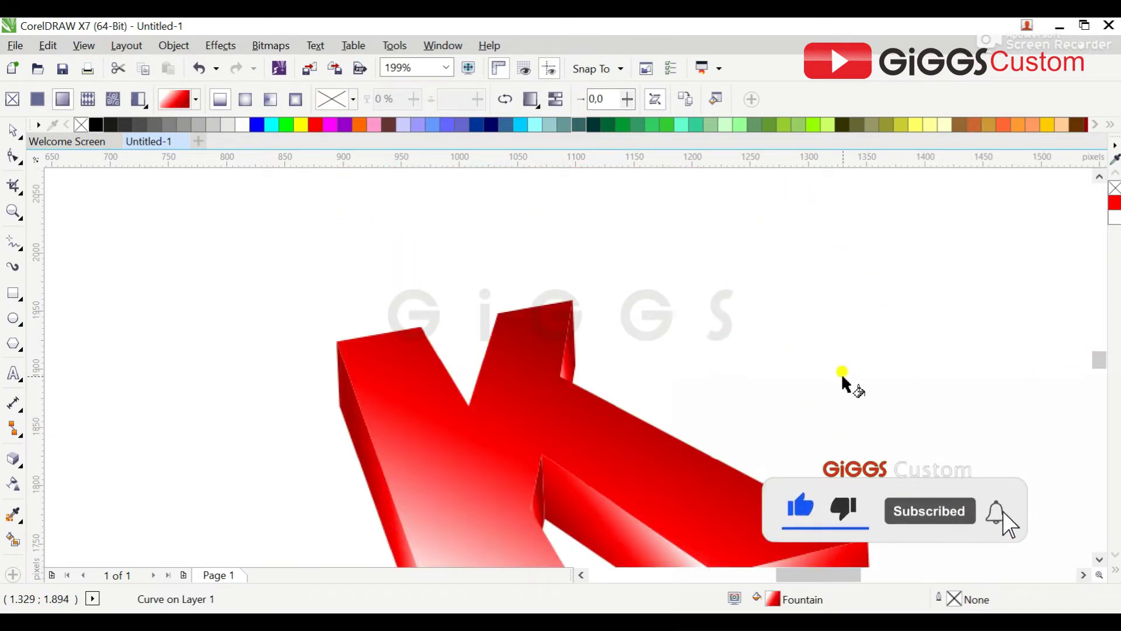
{"action": "left_click", "coordinate": [576, 357]}
{"action": "left_click_drag", "start_coordinate": [545, 408], "coordinate": [575, 302]}
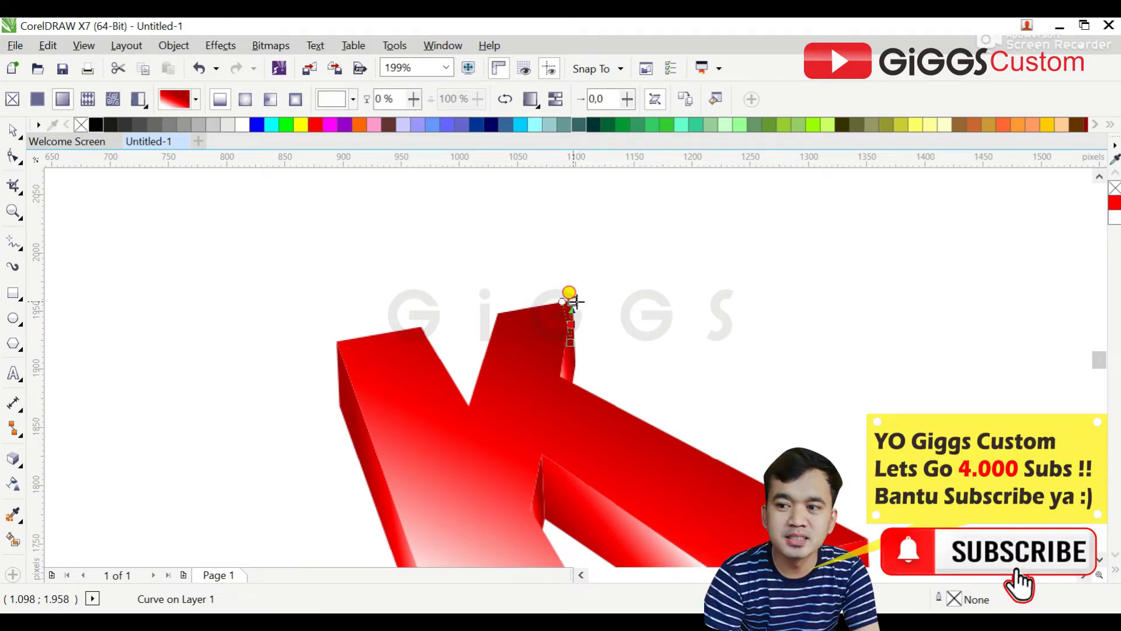
{"action": "left_click_drag", "start_coordinate": [570, 341], "coordinate": [568, 370]}
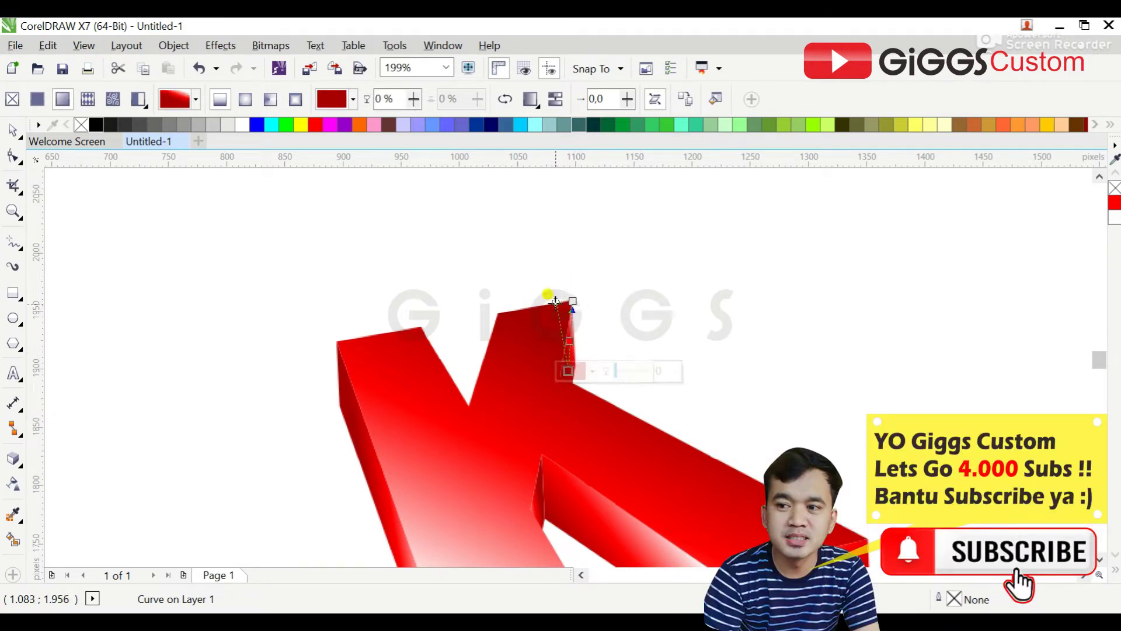
{"action": "mouse_move", "coordinate": [555, 301]}
{"action": "left_mouse_down"}
{"action": "mouse_move", "coordinate": [534, 327]}
{"action": "mouse_move", "coordinate": [560, 388]}
{"action": "left_mouse_up"}
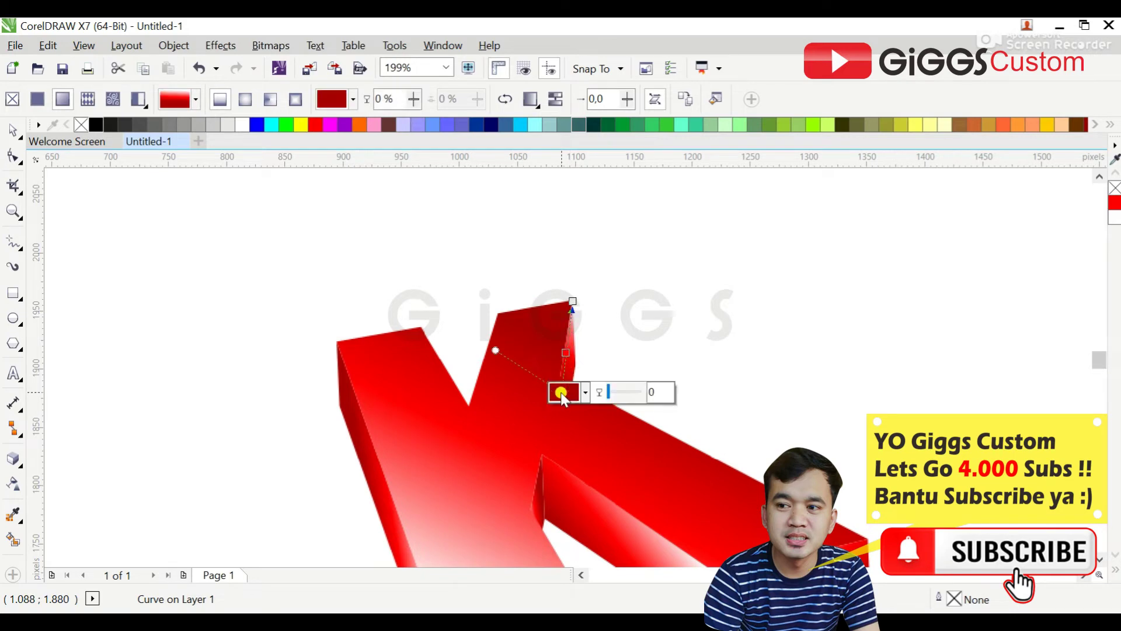
{"action": "left_click", "coordinate": [13, 131]}
Step: Deselect the face and review the adjusted gradients across the whole letter K
{"action": "left_click", "coordinate": [499, 414]}
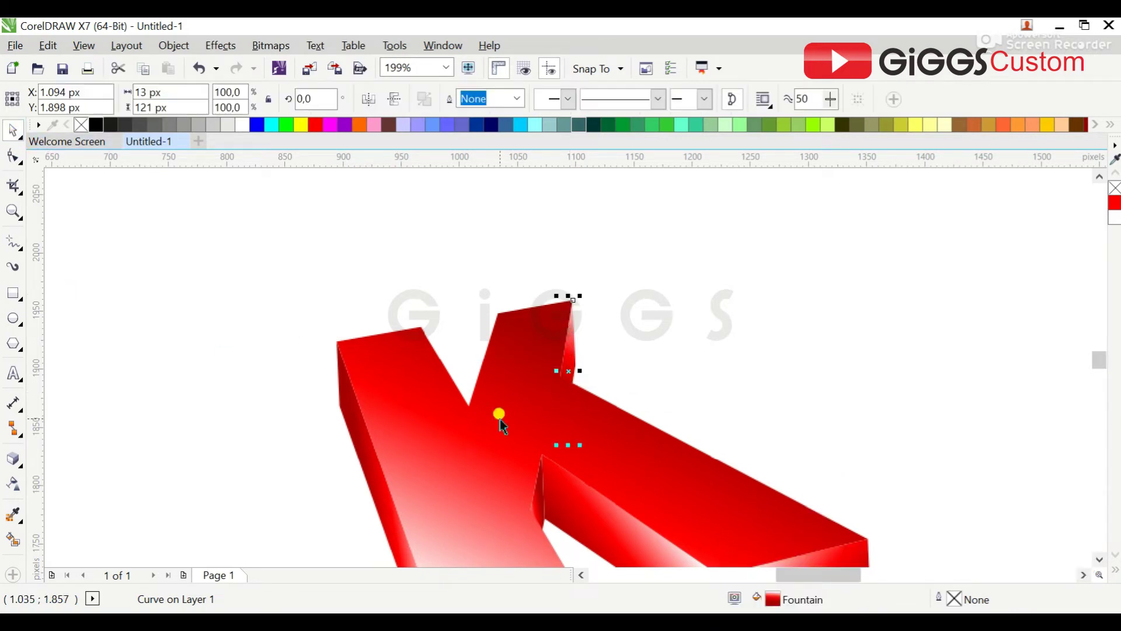
{"action": "left_click", "coordinate": [1098, 357]}
{"action": "left_click", "coordinate": [1097, 365]}
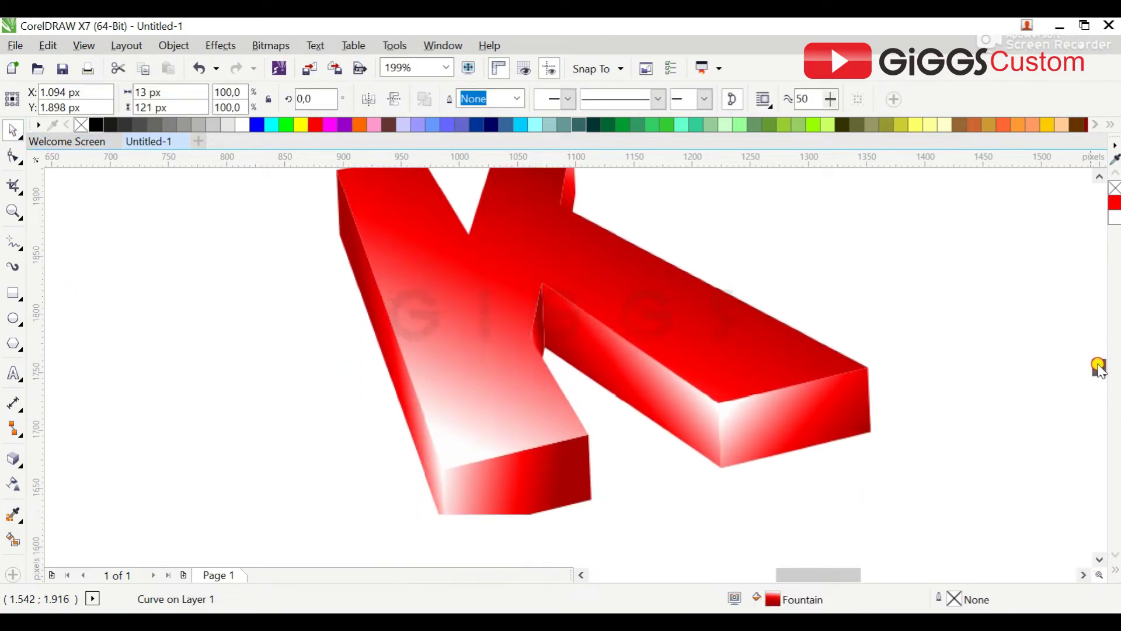
{"action": "left_click", "coordinate": [293, 509]}
{"action": "left_click_drag", "start_coordinate": [1088, 357], "coordinate": [1101, 376]}
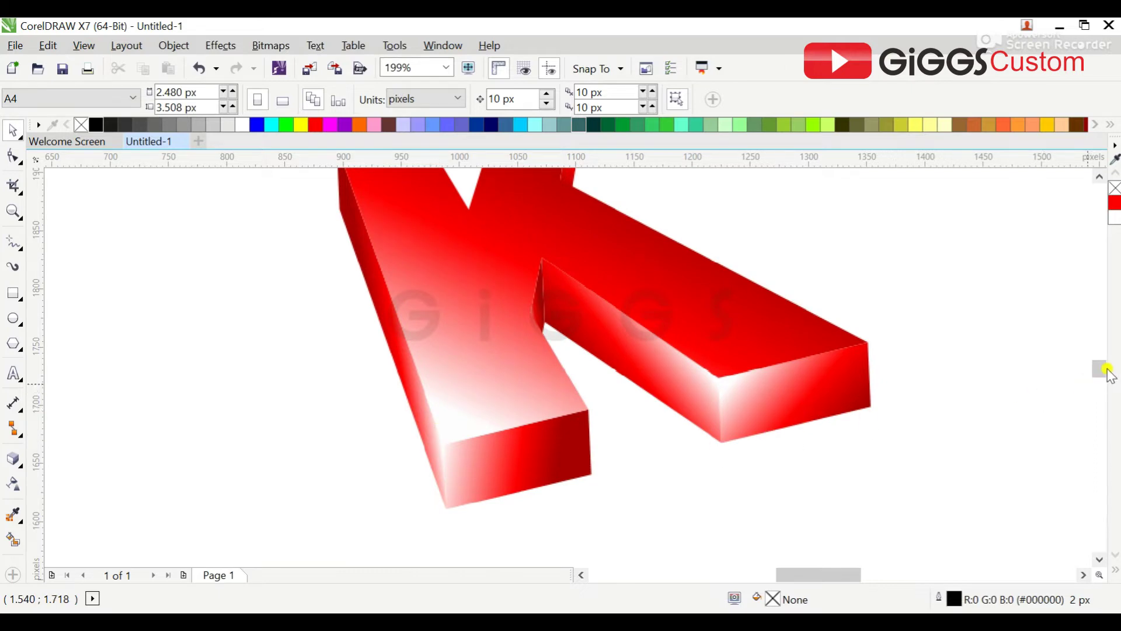
{"action": "key", "text": "F3"}
{"action": "key", "text": "F2"}
{"action": "left_click_drag", "start_coordinate": [589, 177], "coordinate": [987, 476]}
{"action": "left_click_drag", "start_coordinate": [1101, 390], "coordinate": [1102, 378]}
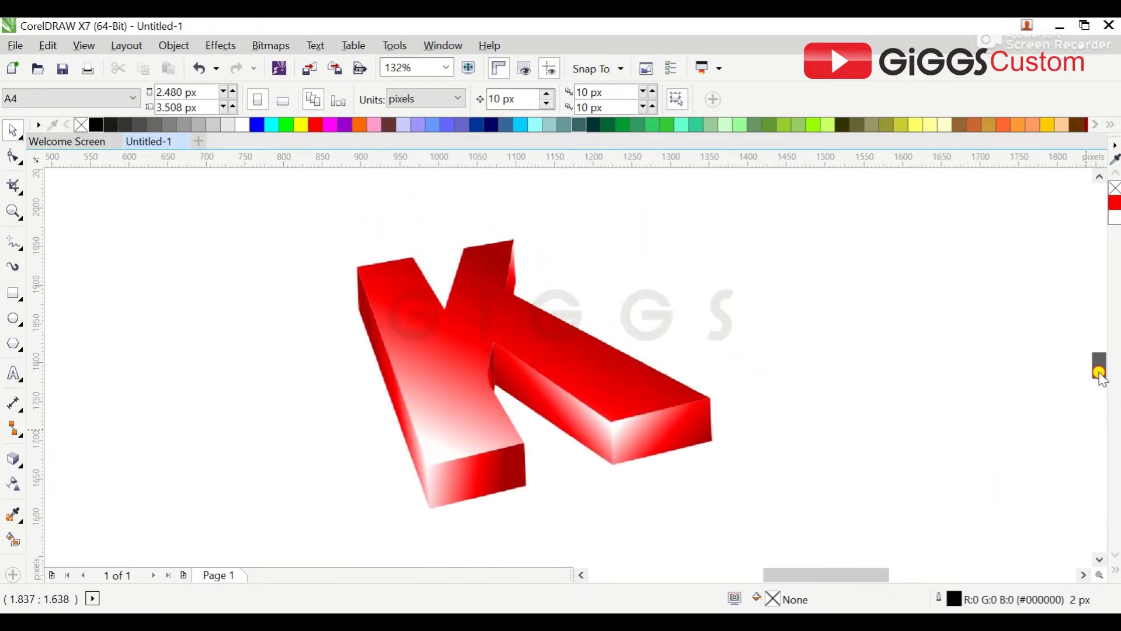
Step: Draw an ellipse about 474 by 177 px over the K's upper half and place a copy to the right of the letter
{"action": "left_click", "coordinate": [14, 319]}
{"action": "left_click_drag", "start_coordinate": [181, 218], "coordinate": [553, 360]}
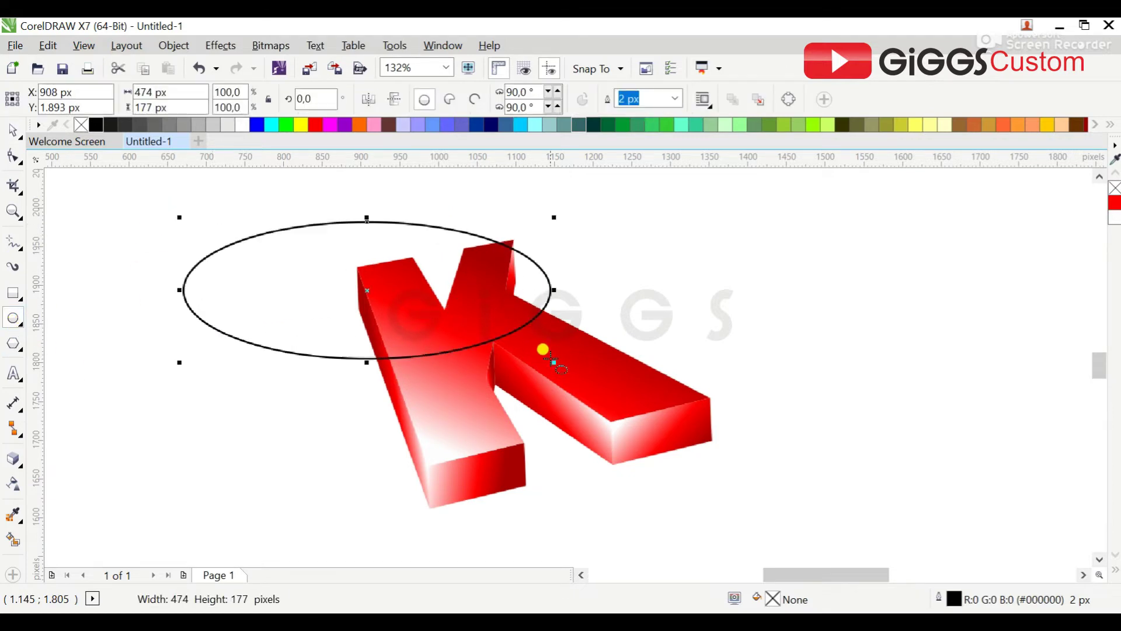
{"action": "left_click_drag", "start_coordinate": [418, 282], "coordinate": [912, 307]}
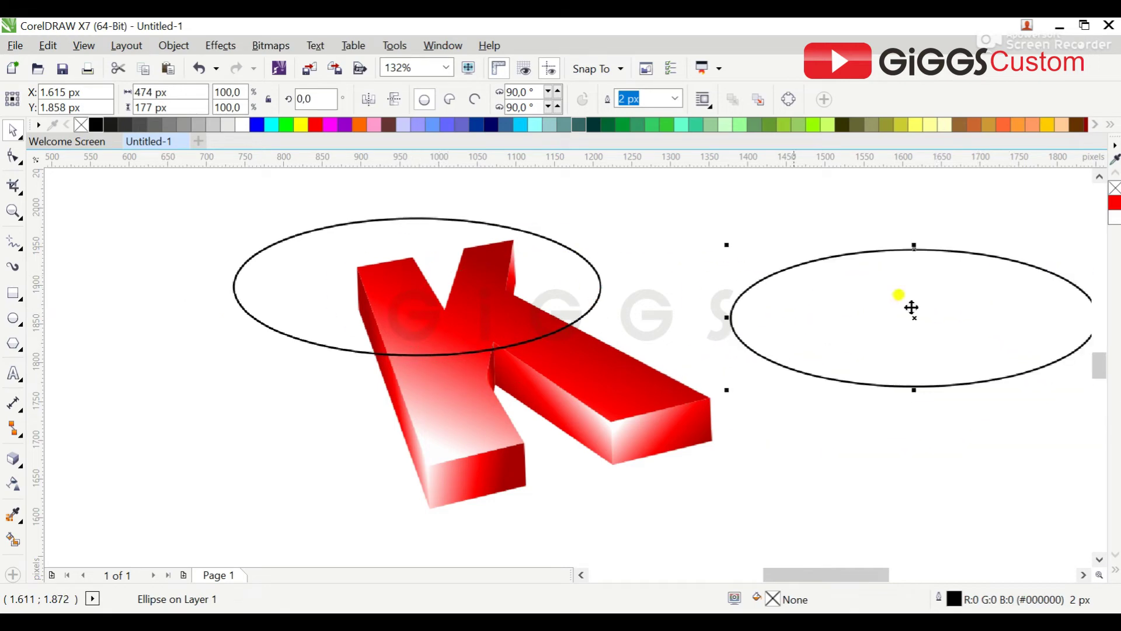
Step: Rotate the ellipse over the K to about 30.5°, enlarge it to 118.1% and position it across the letter's upper left part
{"action": "left_click", "coordinate": [586, 304]}
{"action": "left_click", "coordinate": [593, 298]}
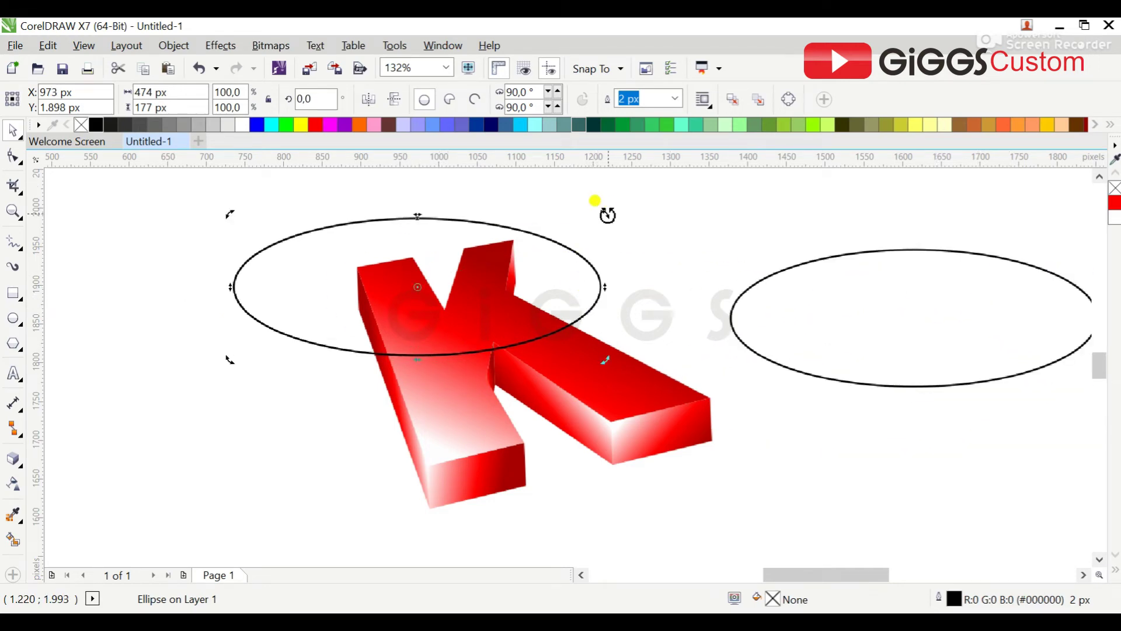
{"action": "left_click_drag", "start_coordinate": [607, 215], "coordinate": [556, 232]}
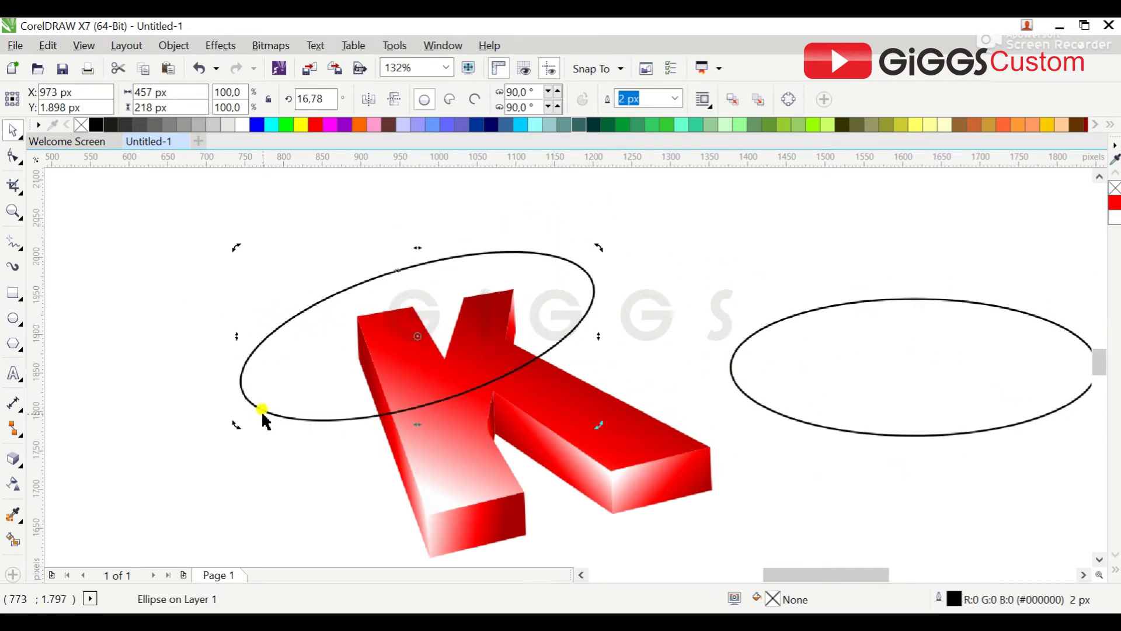
{"action": "left_click", "coordinate": [233, 423]}
{"action": "left_click", "coordinate": [262, 412]}
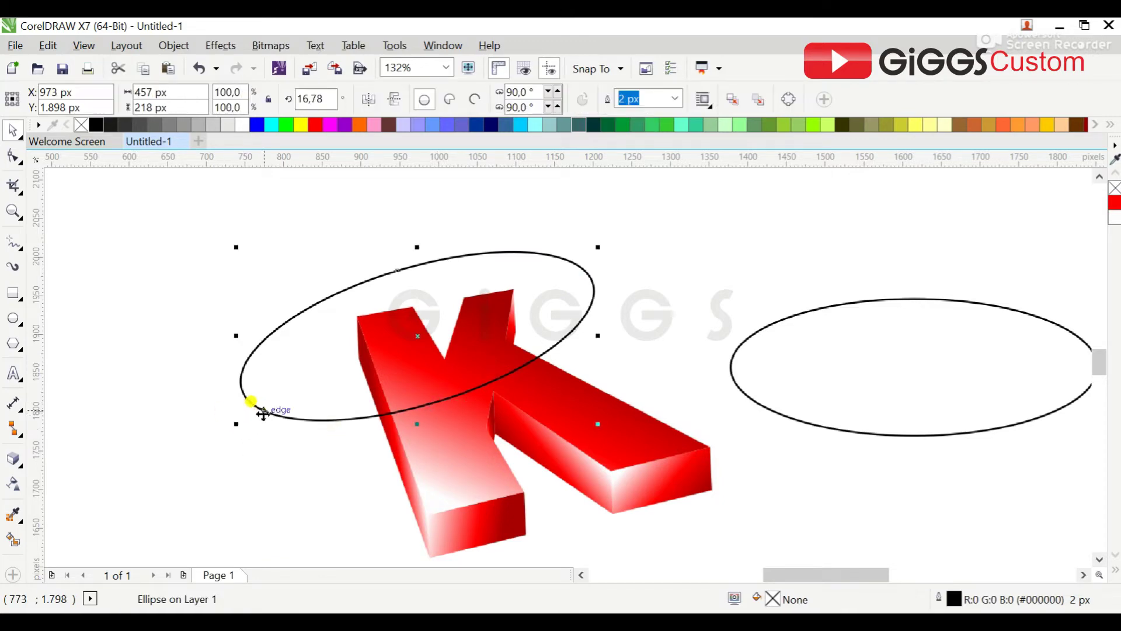
{"action": "left_click", "coordinate": [256, 413]}
{"action": "left_click", "coordinate": [259, 410]}
{"action": "left_click", "coordinate": [259, 411]}
{"action": "left_click_drag", "start_coordinate": [239, 423], "coordinate": [295, 430]}
{"action": "left_click_drag", "start_coordinate": [575, 437], "coordinate": [648, 488]}
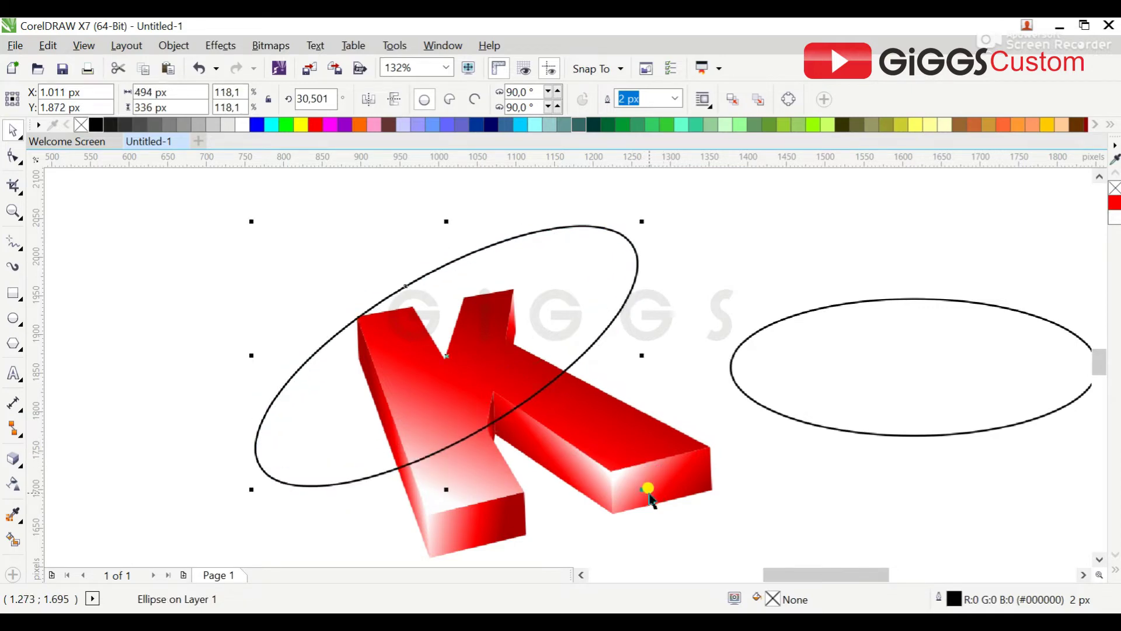
{"action": "left_click_drag", "start_coordinate": [337, 381], "coordinate": [329, 376]}
Step: Intersect the rotated ellipse with the K's large top face and delete the ellipse
{"action": "left_click", "coordinate": [647, 432], "text": "shift"}
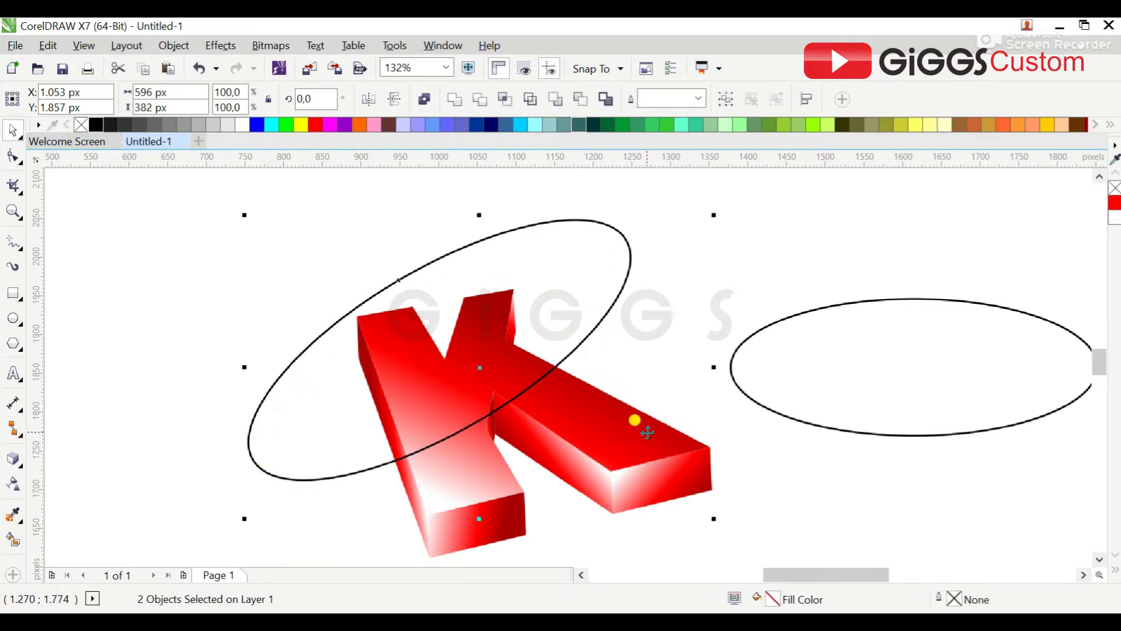
{"action": "left_click", "coordinate": [632, 252]}
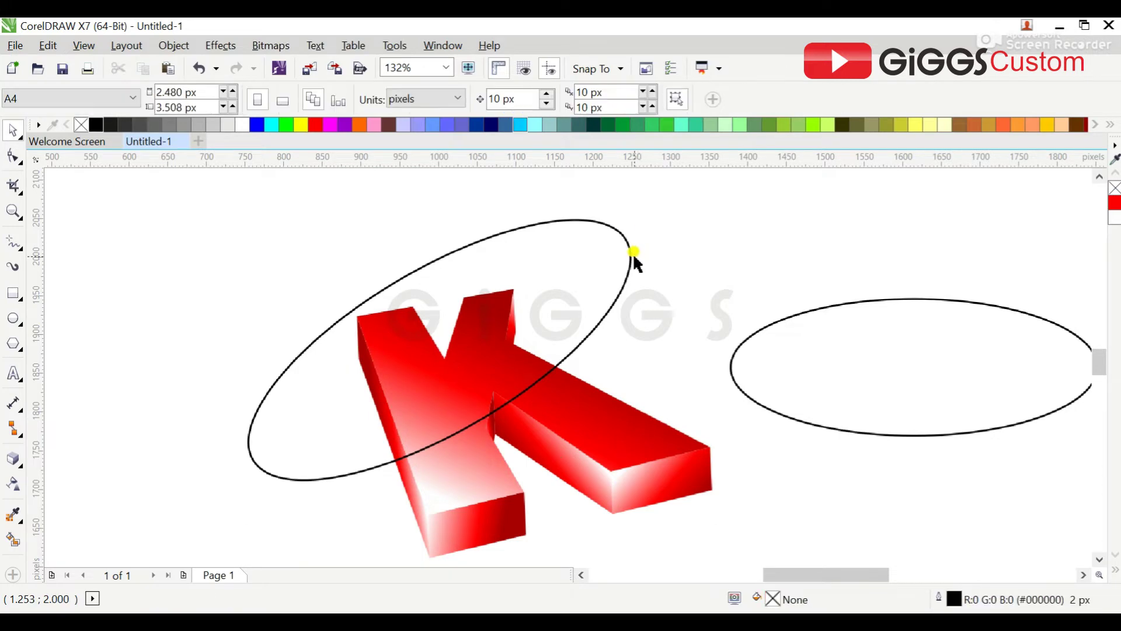
{"action": "key", "text": "Delete"}
Step: Redirect the intersected piece's gradient from dark red near the arm's joint to white beyond the stem's left side, with the red node at 31%
{"action": "left_click", "coordinate": [458, 337]}
{"action": "key", "text": "g"}
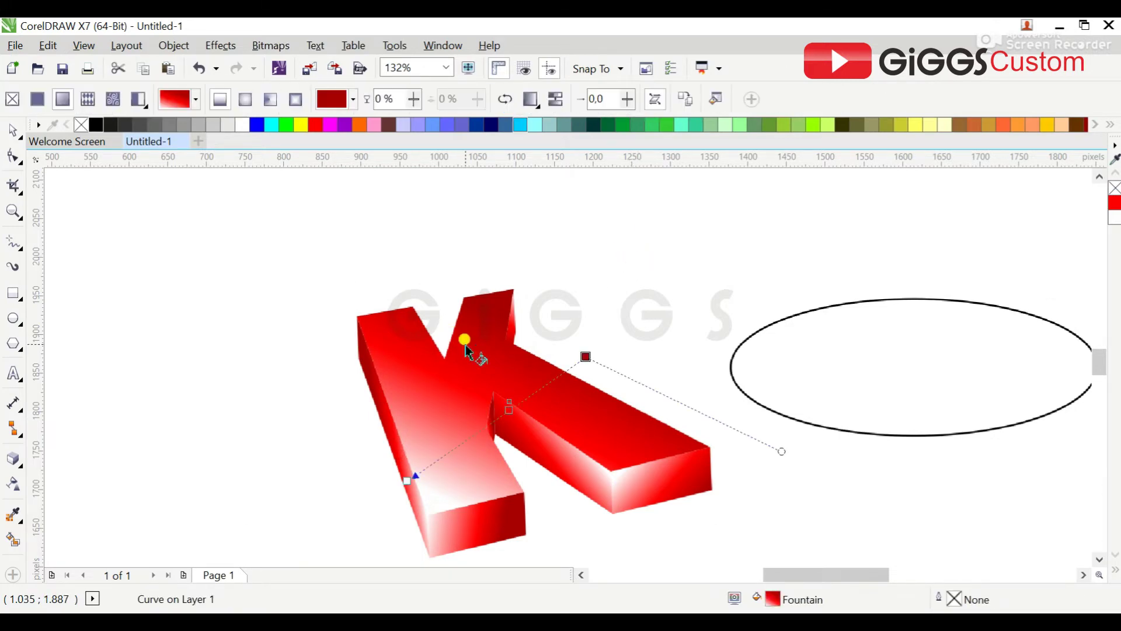
{"action": "left_click_drag", "start_coordinate": [407, 480], "coordinate": [368, 384]}
{"action": "left_click", "coordinate": [587, 357]}
{"action": "left_click_drag", "start_coordinate": [587, 356], "coordinate": [510, 362]}
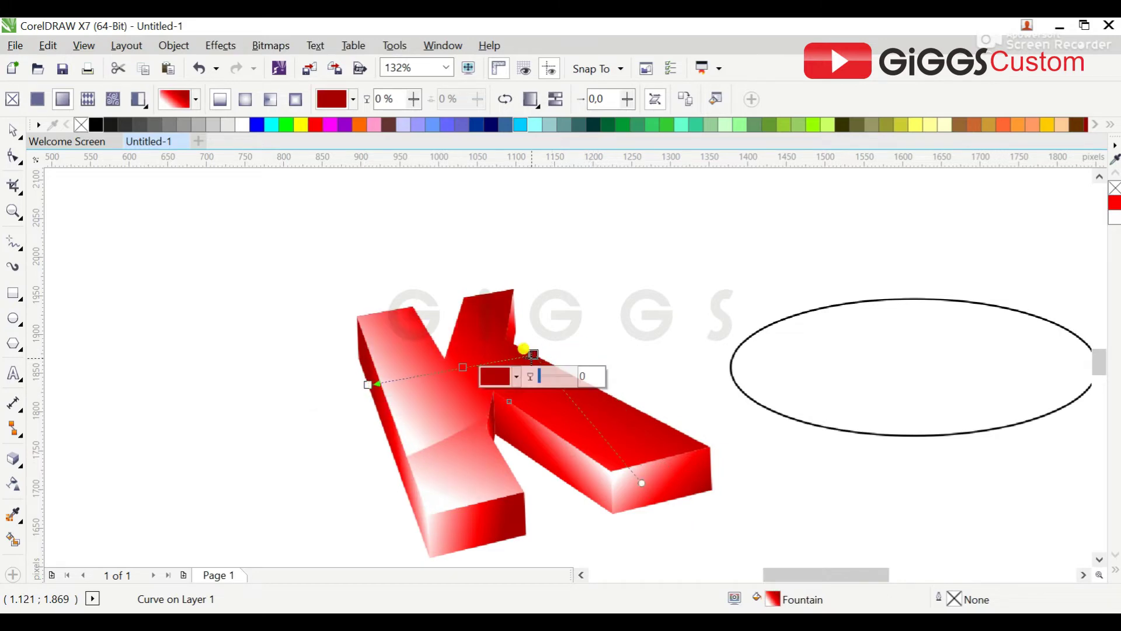
{"action": "left_click_drag", "start_coordinate": [364, 386], "coordinate": [297, 367]}
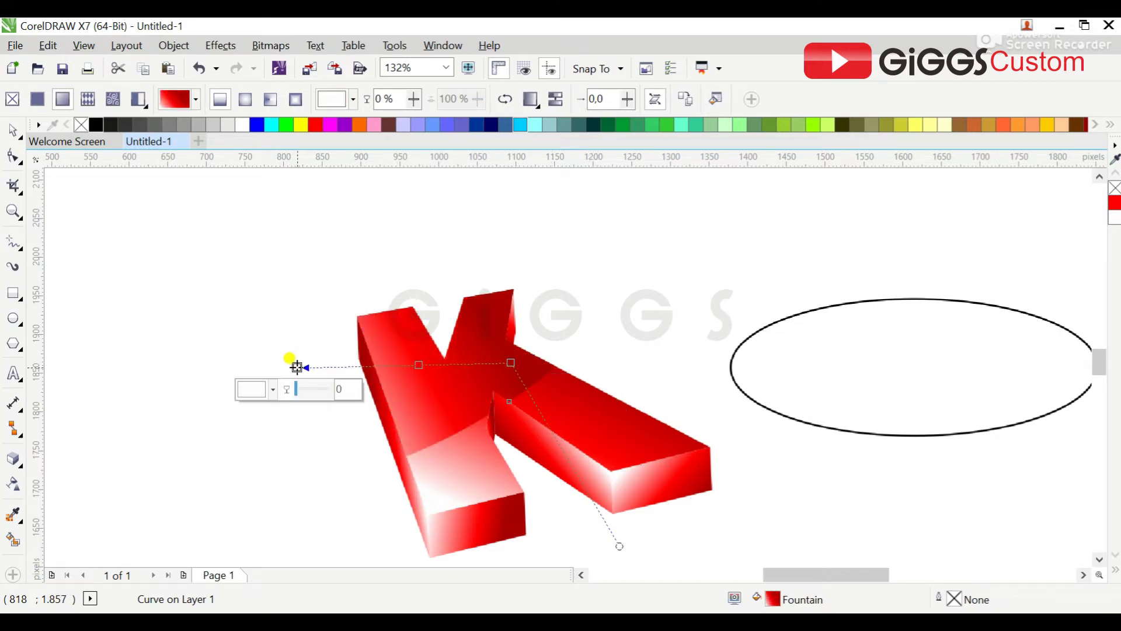
{"action": "left_click_drag", "start_coordinate": [419, 365], "coordinate": [438, 364]}
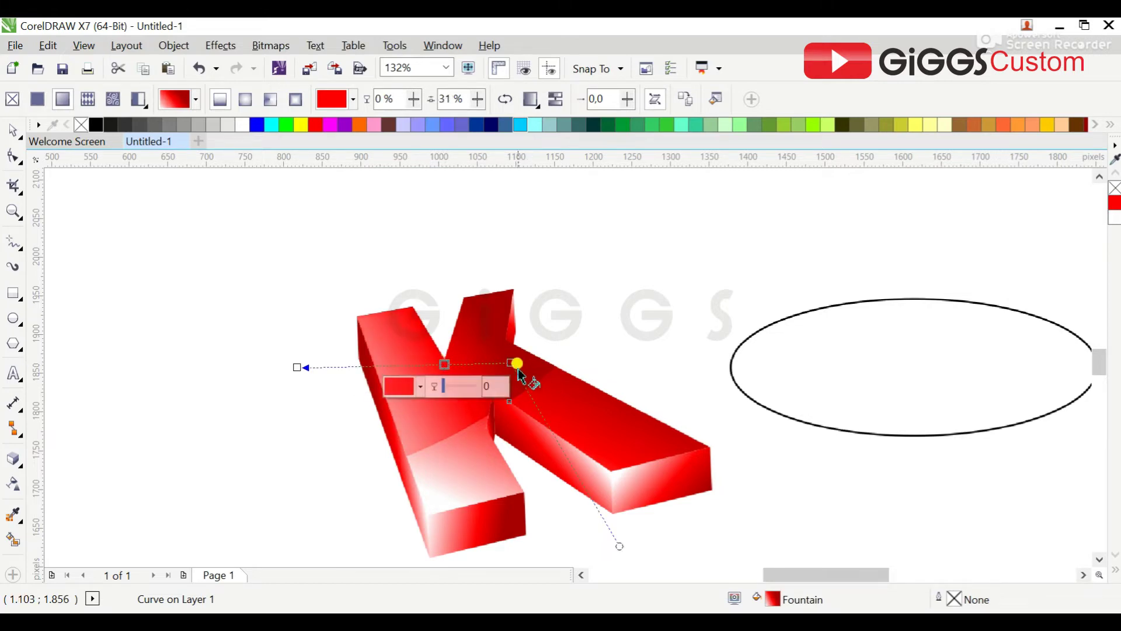
{"action": "left_click_drag", "start_coordinate": [511, 362], "coordinate": [509, 341]}
{"action": "left_click_drag", "start_coordinate": [636, 512], "coordinate": [603, 512]}
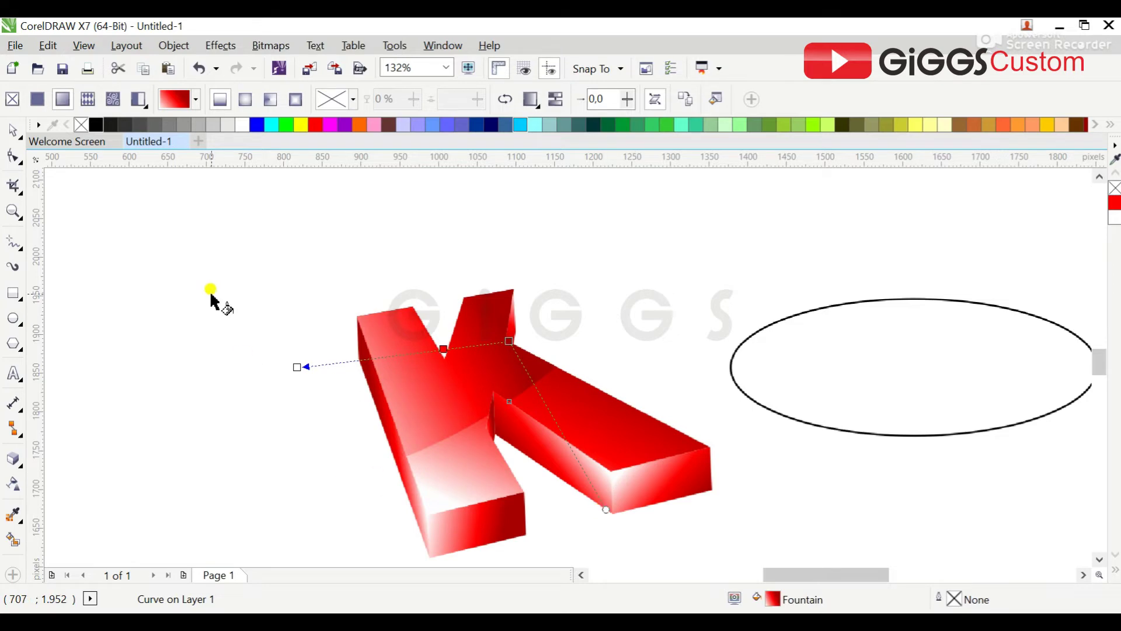
Step: Move the spare ellipse closer to the K and place a copy of it over the letter
{"action": "left_click", "coordinate": [12, 129]}
{"action": "left_click", "coordinate": [787, 403]}
{"action": "left_click_drag", "start_coordinate": [787, 402], "coordinate": [704, 373]}
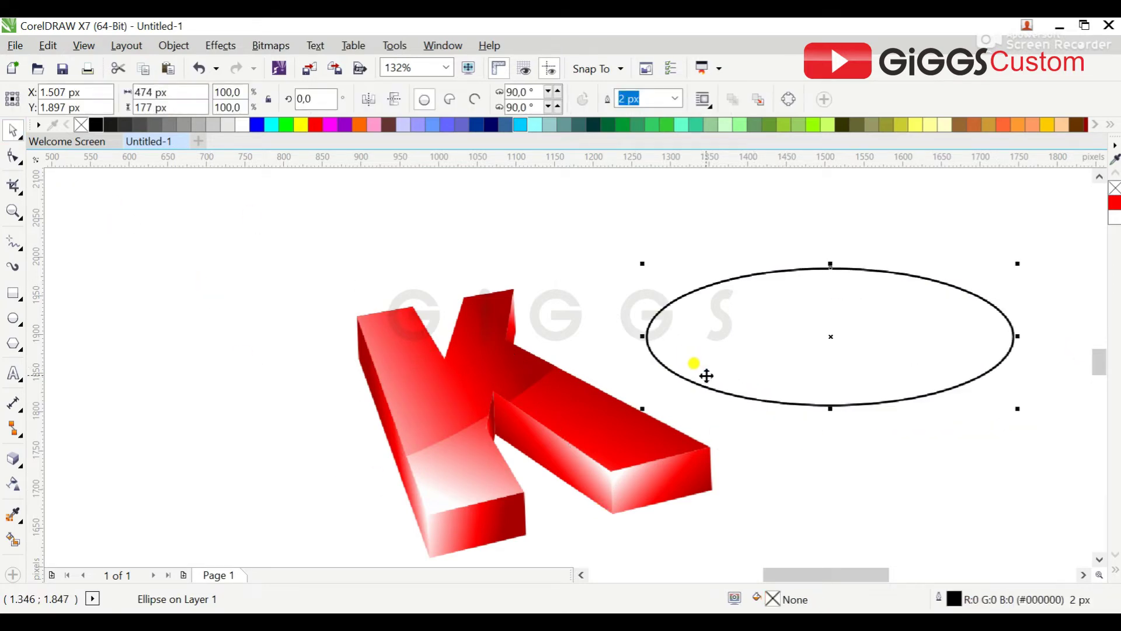
{"action": "left_click_drag", "start_coordinate": [706, 376], "coordinate": [438, 417]}
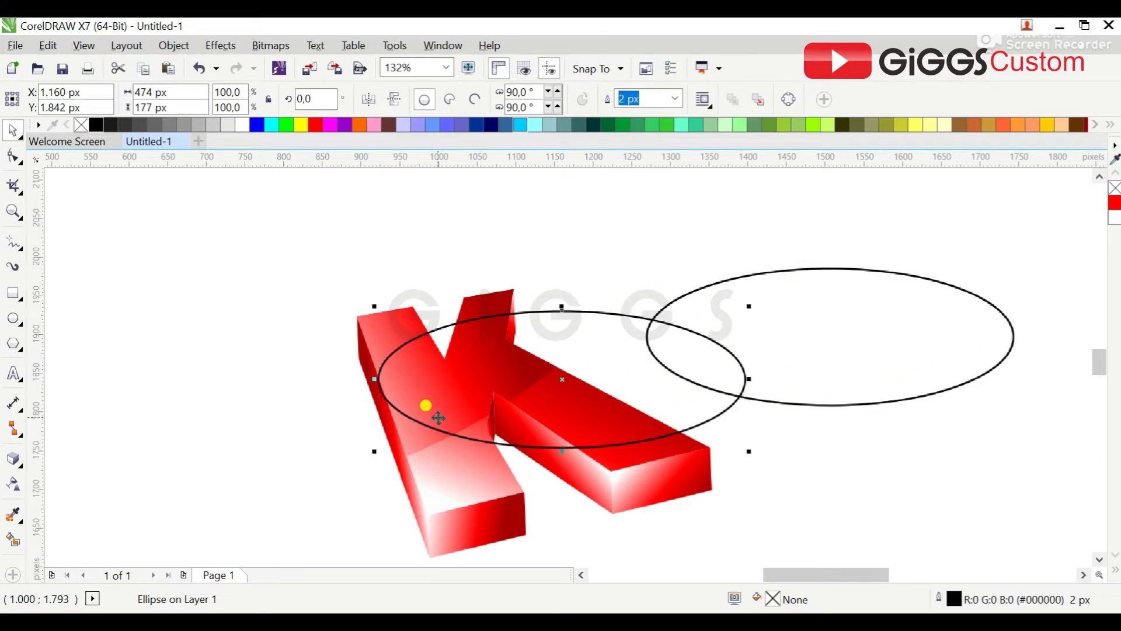
Step: Rotate the copied ellipse to about 284.4°, scale it to 79.8% and place it over the K's stem
{"action": "left_click_drag", "start_coordinate": [749, 310], "coordinate": [583, 393]}
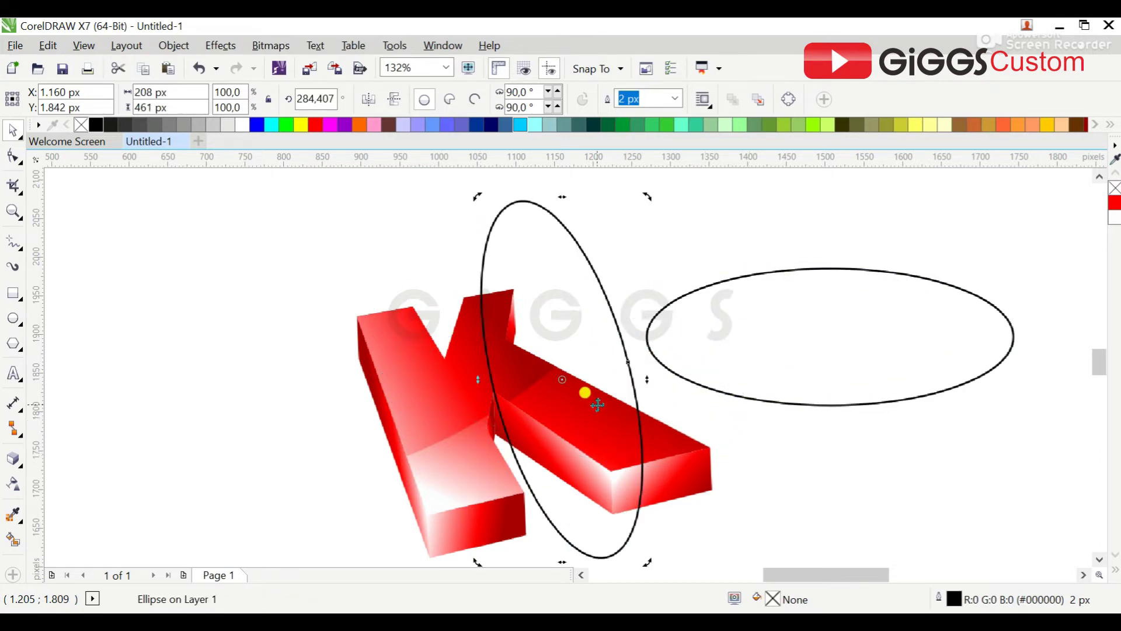
{"action": "left_click_drag", "start_coordinate": [463, 193], "coordinate": [508, 265]}
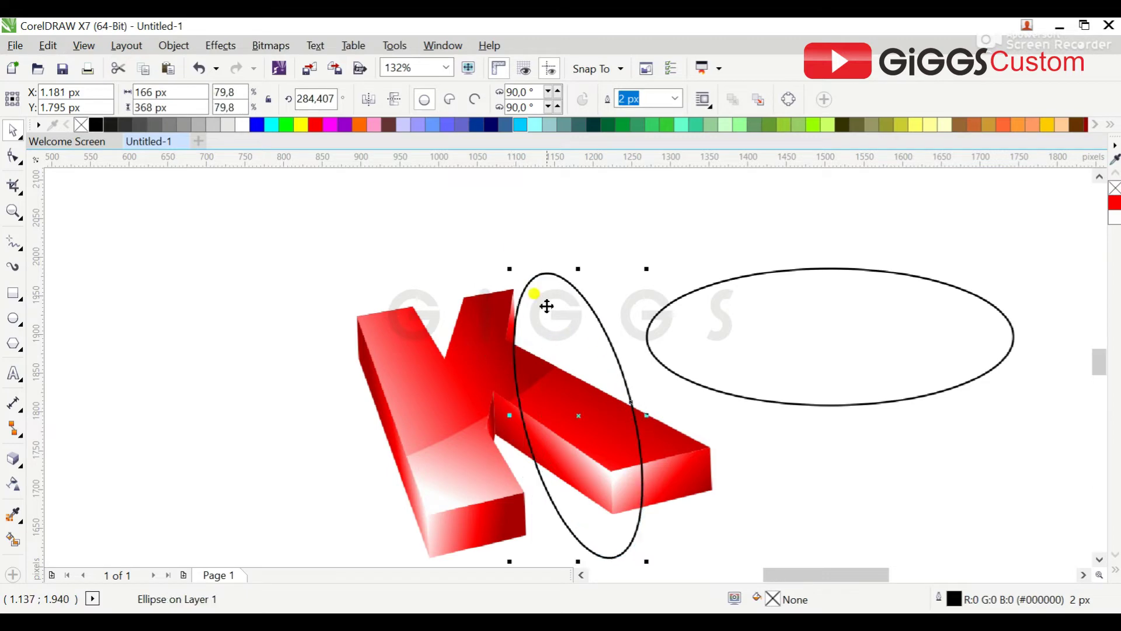
{"action": "left_click_drag", "start_coordinate": [543, 303], "coordinate": [415, 347]}
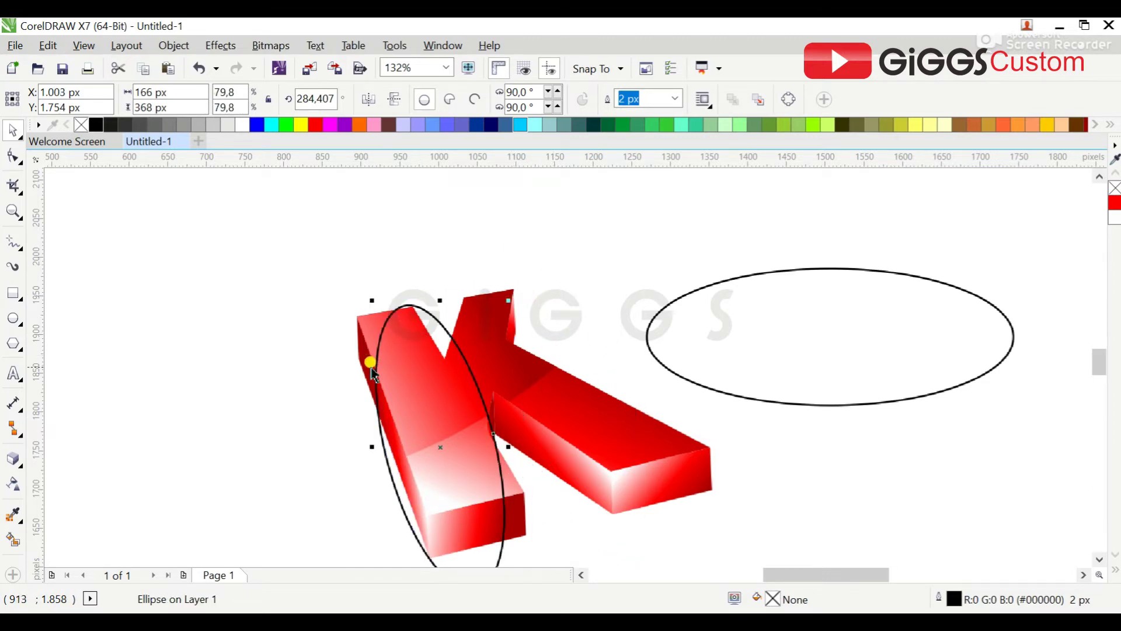
Step: Intersect the rotated ellipse with the stem's left side face and move the new piece's dark red and white gradient ends slightly
{"action": "left_click", "coordinate": [362, 357], "text": "shift"}
{"action": "left_click", "coordinate": [506, 100]}
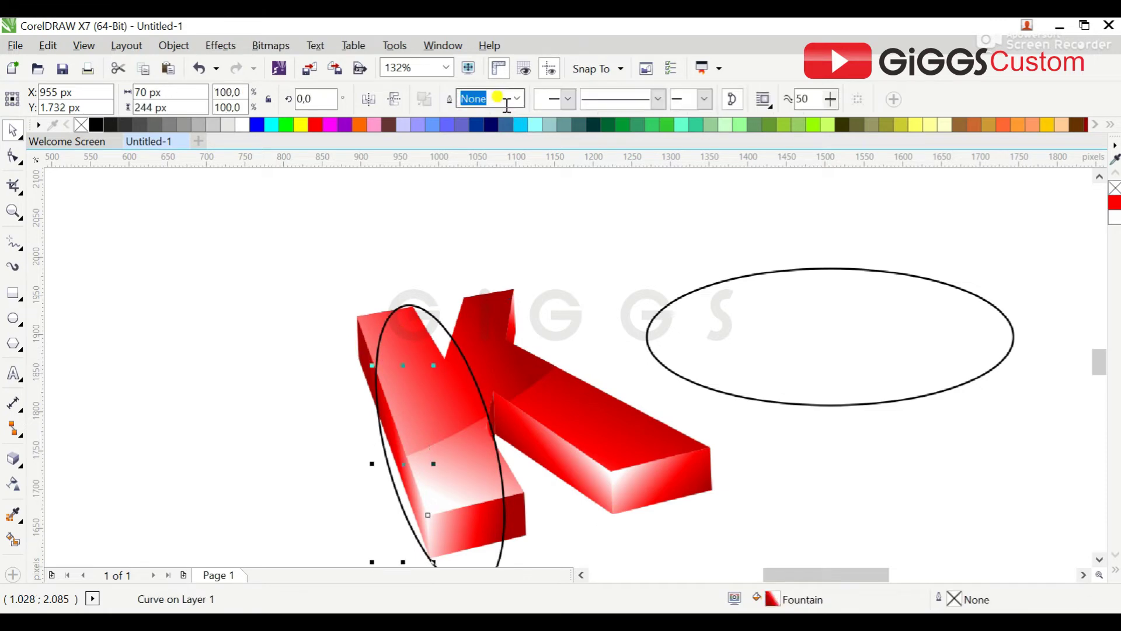
{"action": "key", "text": "g"}
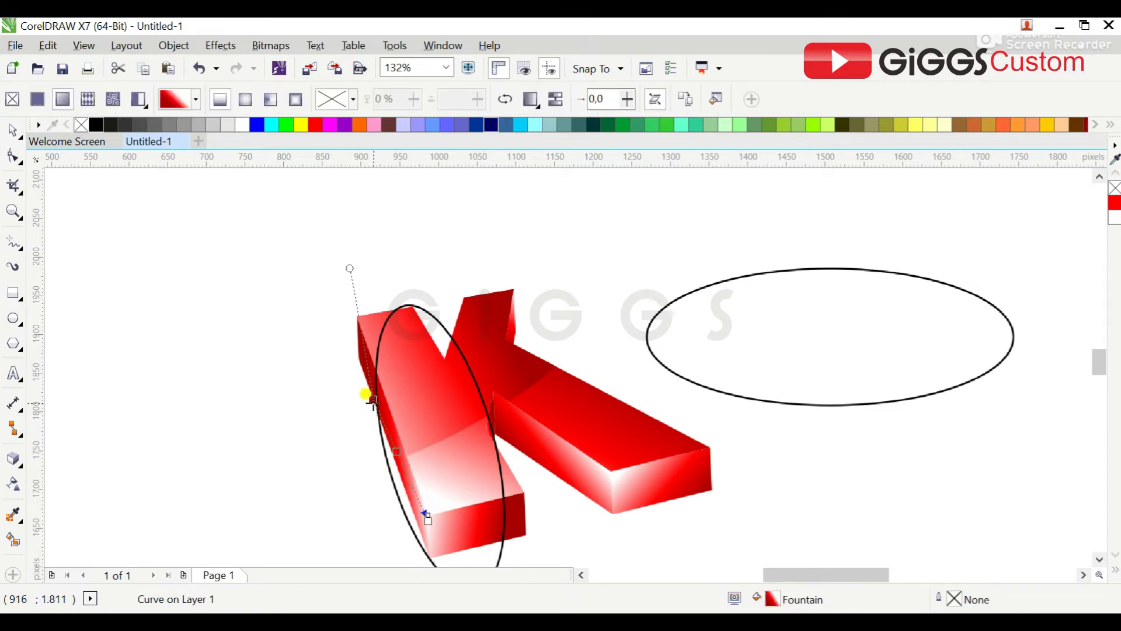
{"action": "left_click_drag", "start_coordinate": [373, 402], "coordinate": [384, 390]}
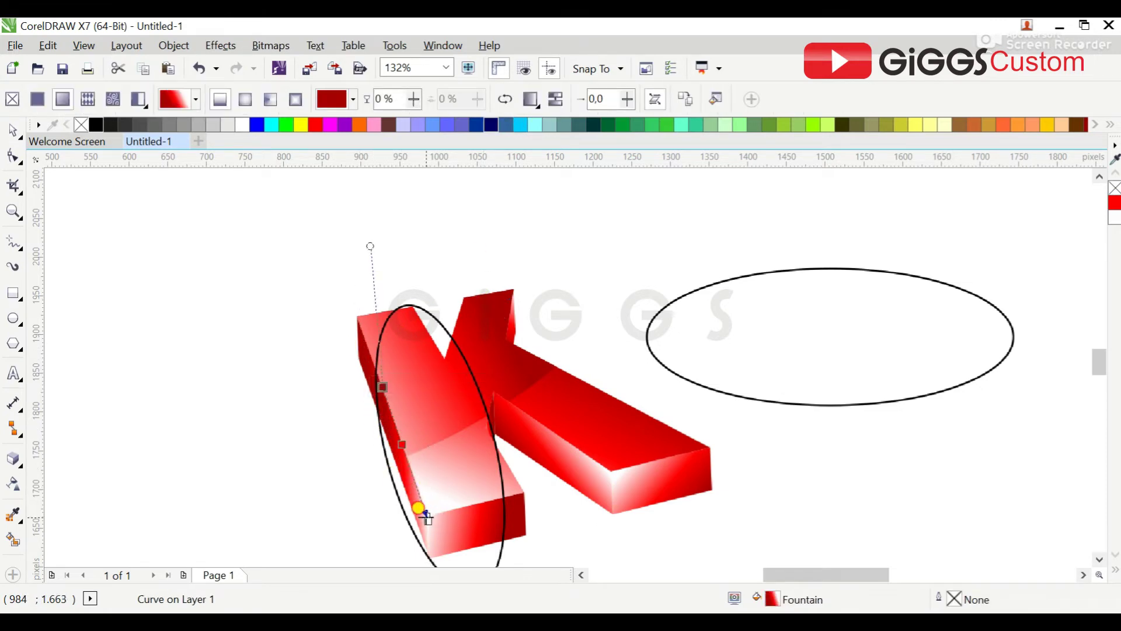
{"action": "left_click_drag", "start_coordinate": [426, 519], "coordinate": [414, 515]}
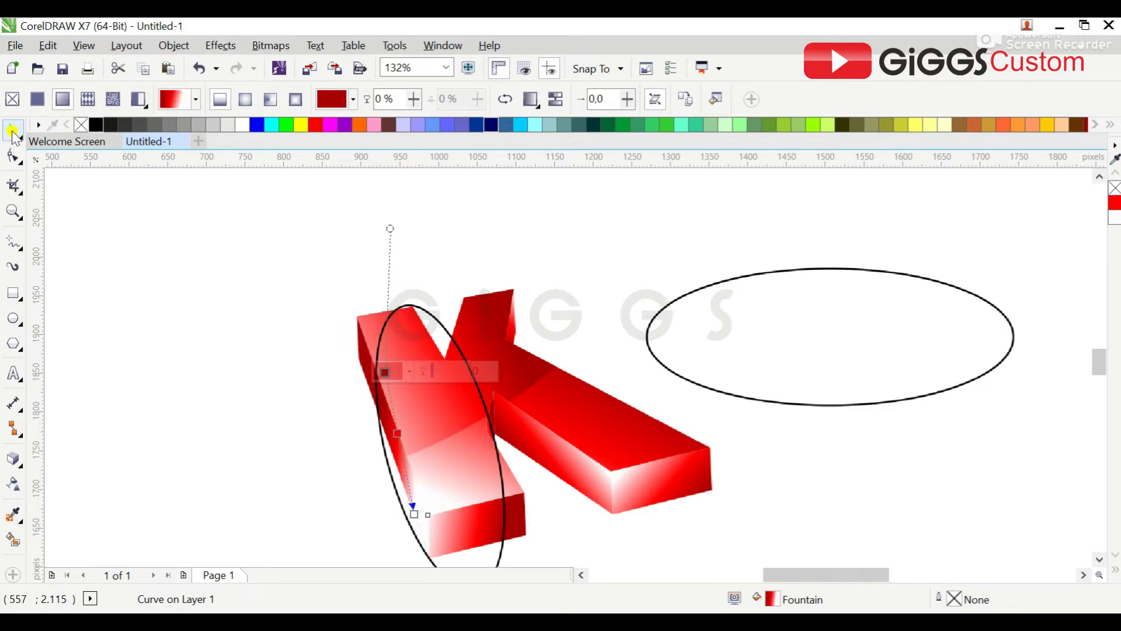
Step: Delete the rotated ellipse lying over the K's stem
{"action": "left_click", "coordinate": [12, 129]}
{"action": "left_click", "coordinate": [238, 353]}
{"action": "left_click", "coordinate": [438, 310]}
{"action": "key", "text": "Delete"}
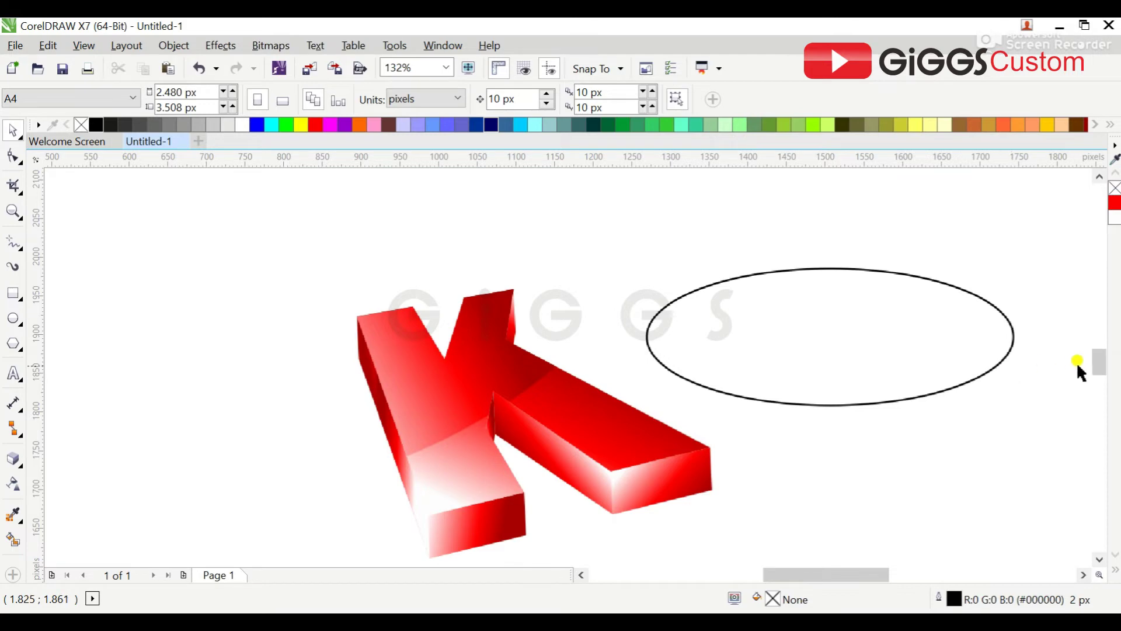
Step: Extend the side piece's gradient so white ends just below the stem's lower corner, and shift its red node down along the gradient
{"action": "left_click_drag", "start_coordinate": [1096, 363], "coordinate": [1095, 370]}
{"action": "left_click", "coordinate": [388, 316]}
{"action": "key", "text": "g"}
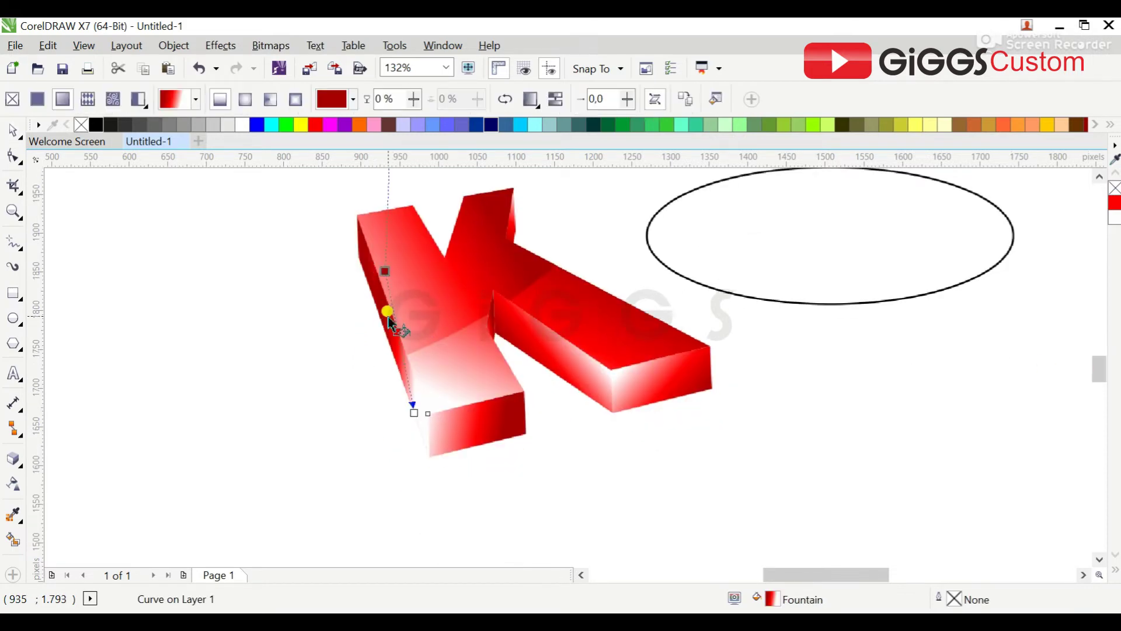
{"action": "left_click_drag", "start_coordinate": [421, 412], "coordinate": [431, 477]}
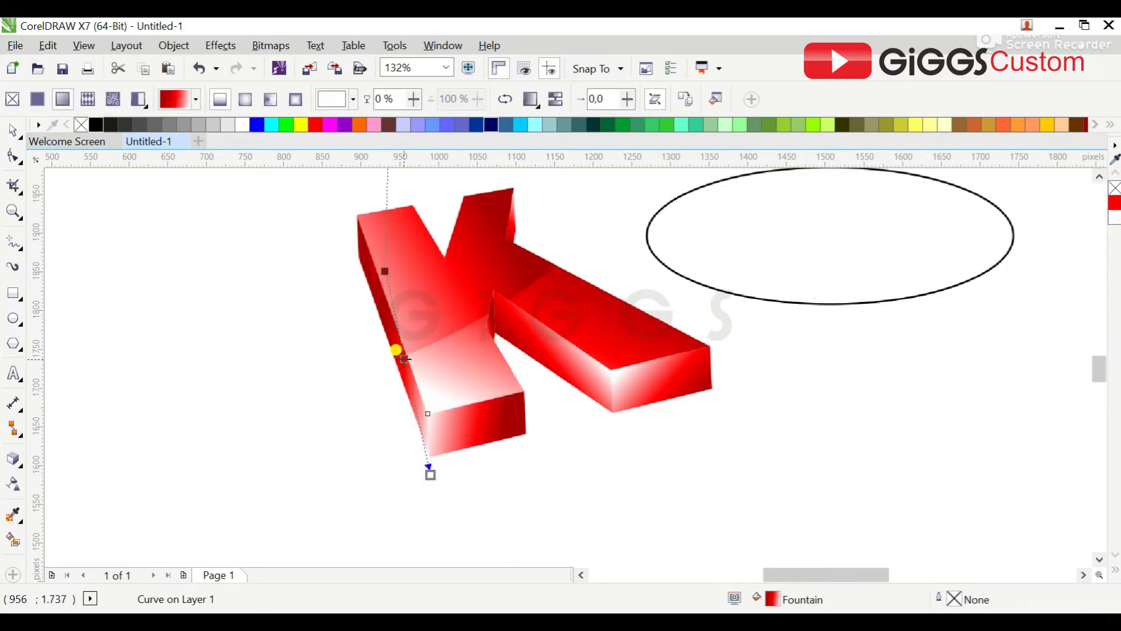
{"action": "left_click_drag", "start_coordinate": [404, 358], "coordinate": [400, 393]}
{"action": "left_click", "coordinate": [14, 133]}
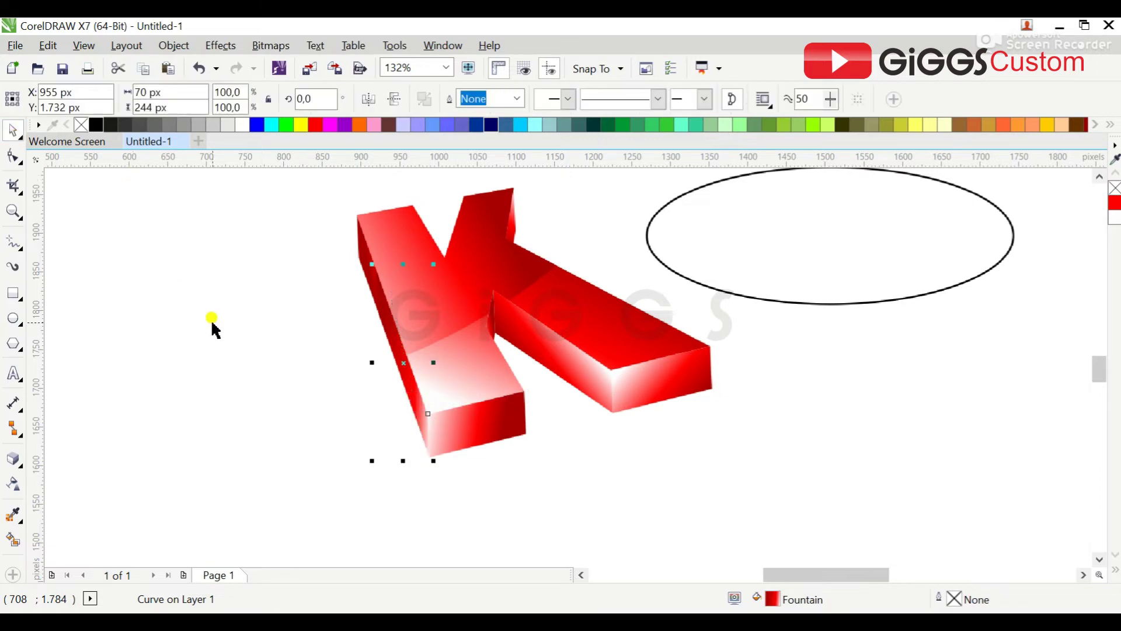
Step: Redirect the stem's left side face gradient so dark red starts near its upper left edge, with the red node midway along it
{"action": "left_click", "coordinate": [804, 273]}
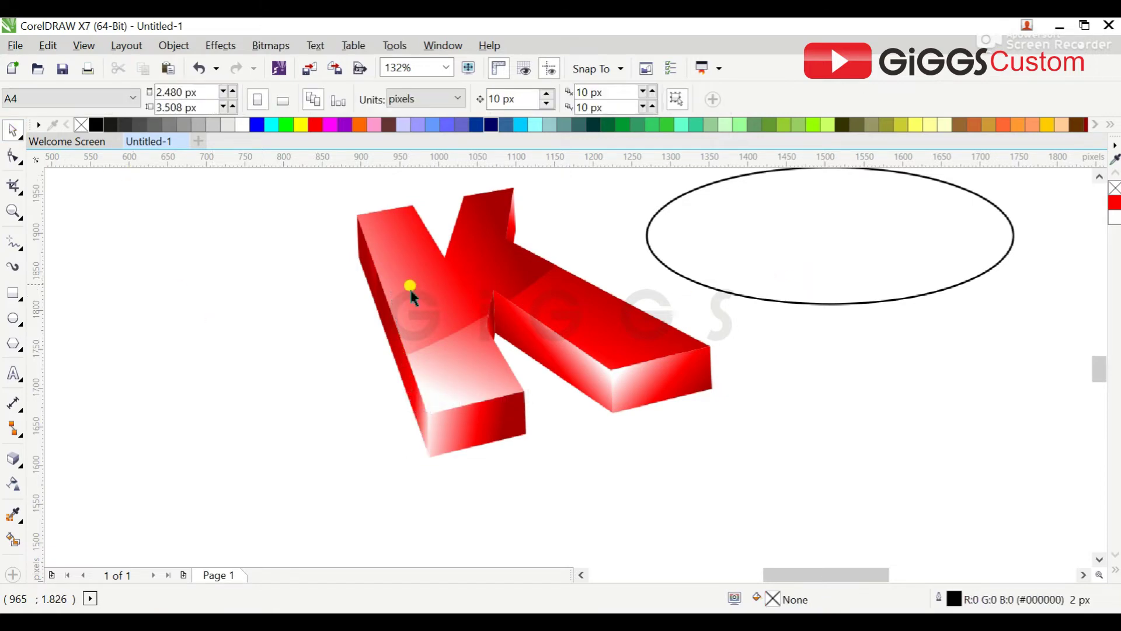
{"action": "left_click", "coordinate": [366, 270]}
{"action": "key", "text": "g"}
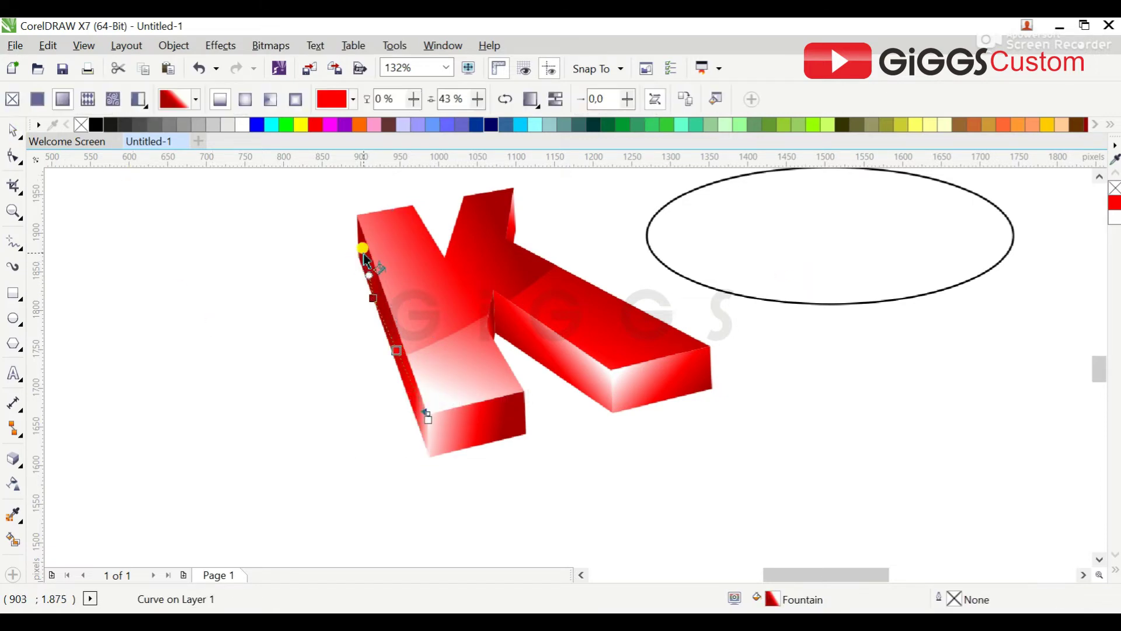
{"action": "left_click", "coordinate": [382, 330]}
{"action": "left_click_drag", "start_coordinate": [372, 299], "coordinate": [341, 261]}
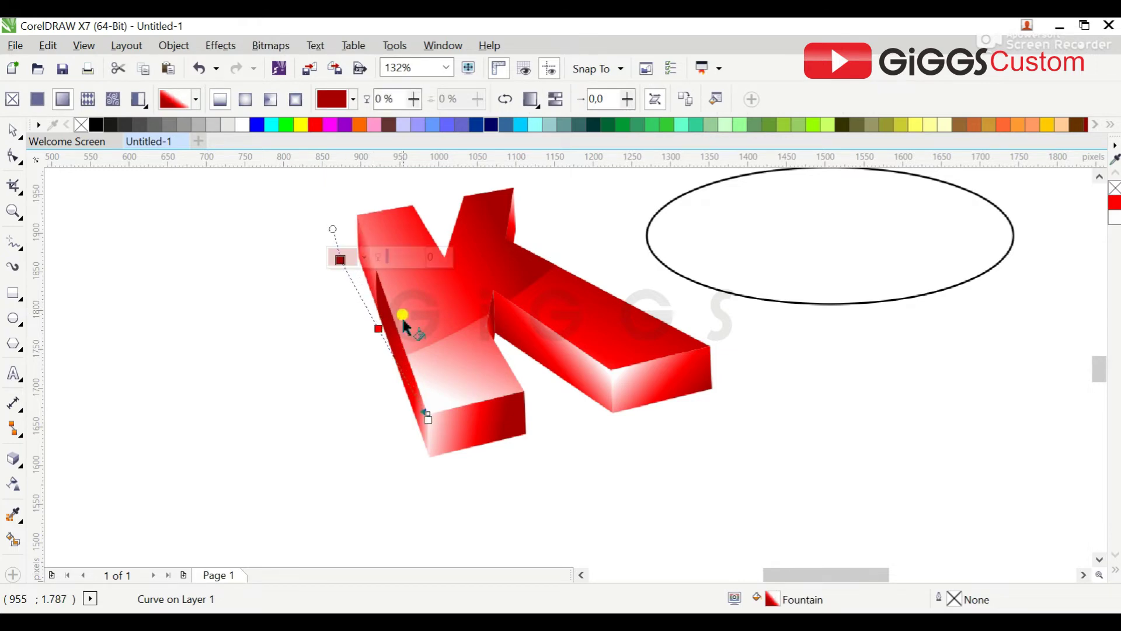
{"action": "left_click_drag", "start_coordinate": [379, 330], "coordinate": [387, 346]}
{"action": "left_click", "coordinate": [341, 260]}
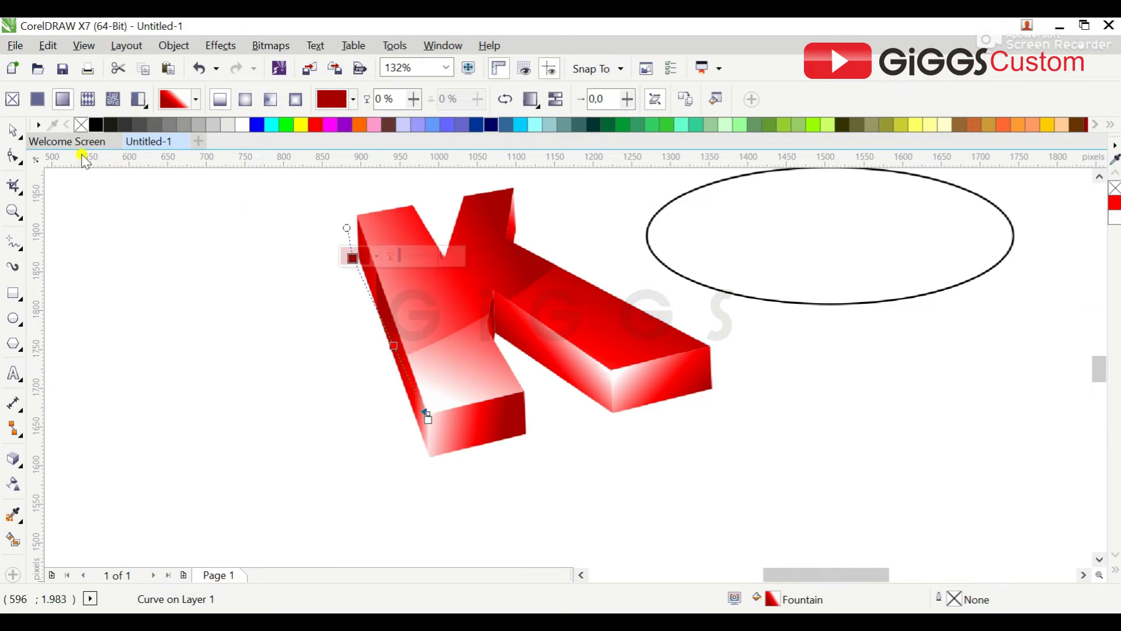
Step: Move the spare ellipse over the K's lower half and intersect it with the stem's front end face
{"action": "left_click", "coordinate": [13, 129]}
{"action": "left_click", "coordinate": [858, 286]}
{"action": "left_click_drag", "start_coordinate": [861, 293], "coordinate": [602, 428]}
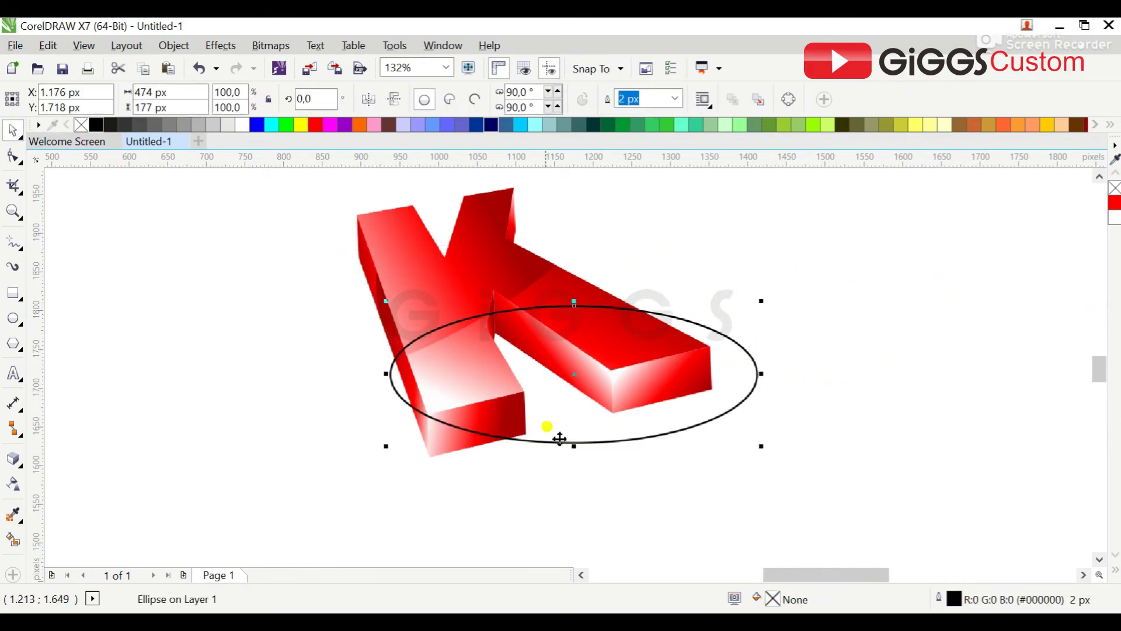
{"action": "left_click", "coordinate": [443, 439], "text": "shift"}
{"action": "left_click", "coordinate": [502, 100]}
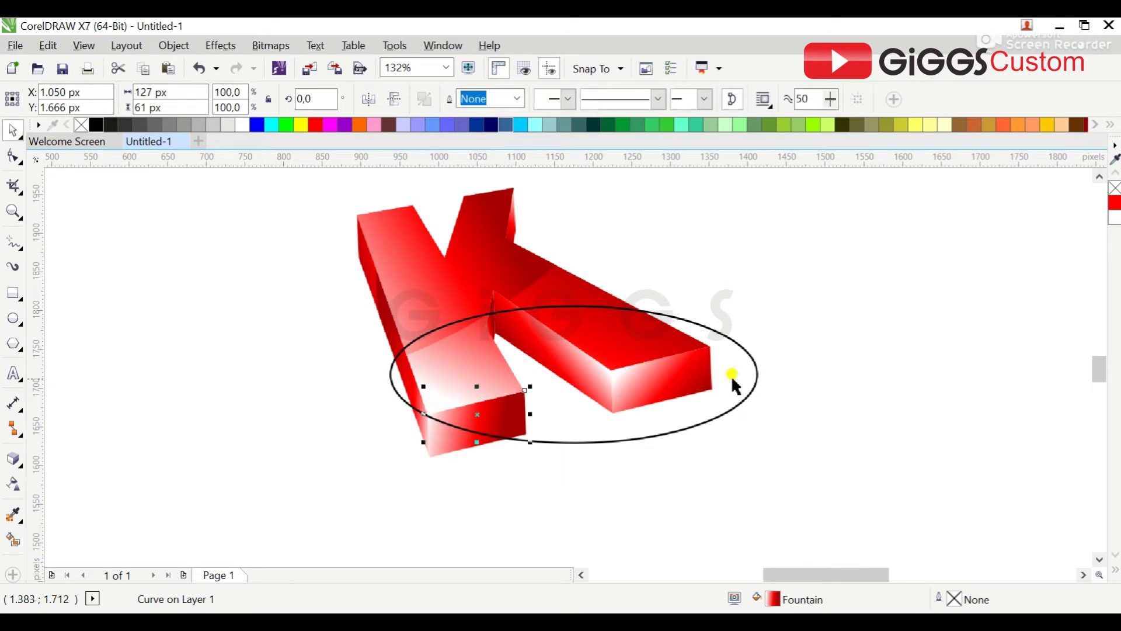
Step: Move the ellipse over the lower-right leg and redirect the stem end piece's gradient so dark red starts beyond the face's right edge
{"action": "left_click_drag", "start_coordinate": [735, 386], "coordinate": [900, 332]}
{"action": "left_click", "coordinate": [514, 397]}
{"action": "key", "text": "g"}
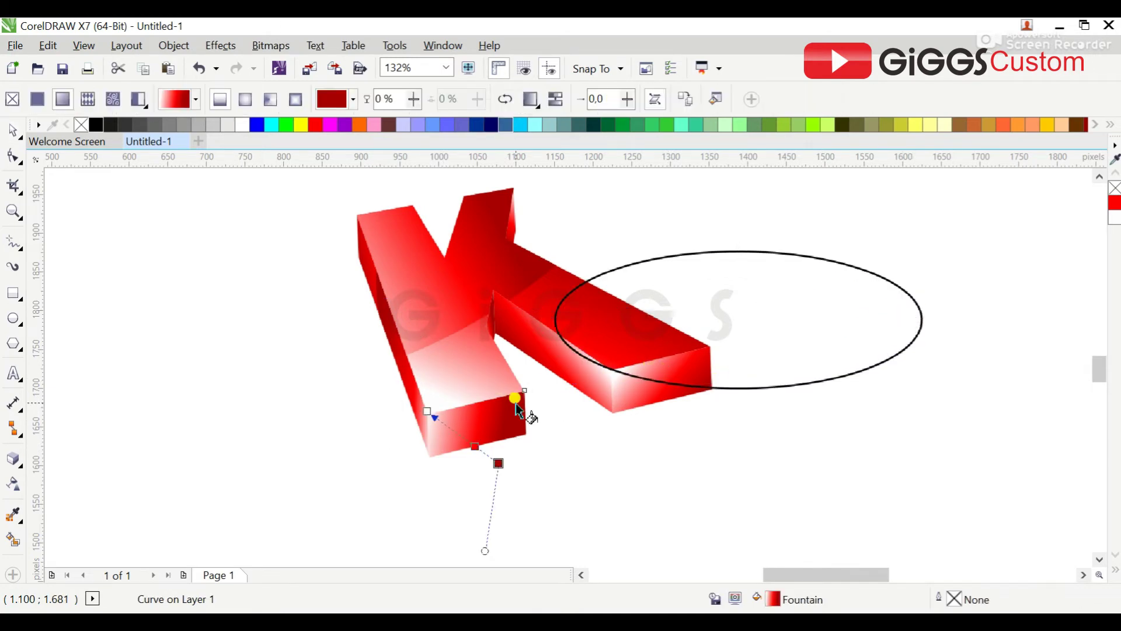
{"action": "left_click_drag", "start_coordinate": [498, 463], "coordinate": [558, 430]}
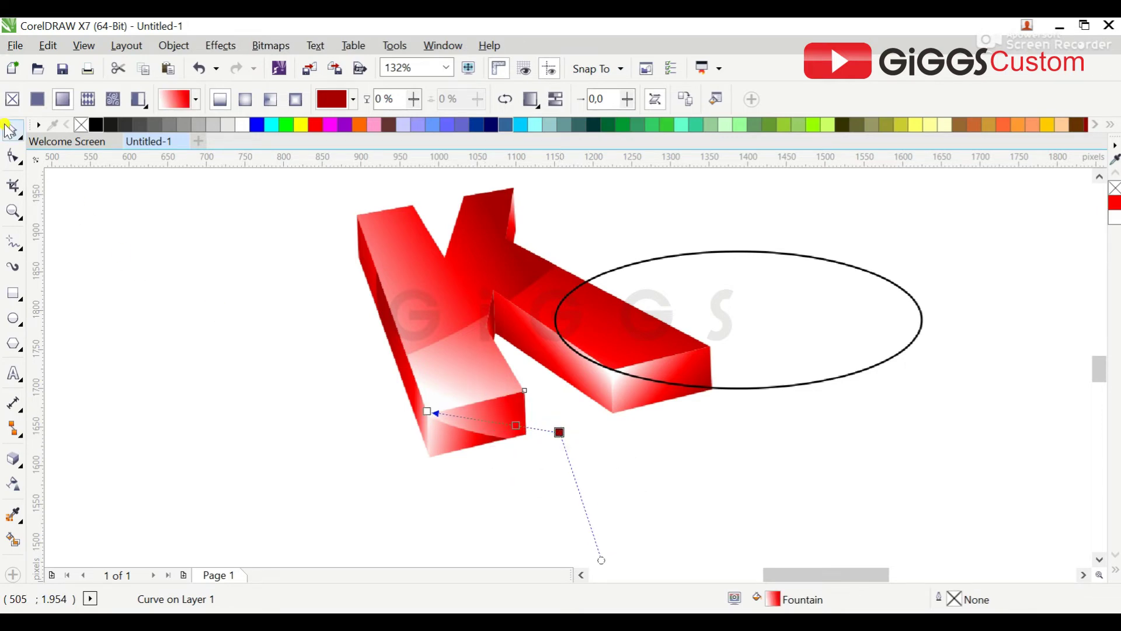
{"action": "key", "text": "space"}
Step: Intersect the ellipse with the lower-right leg's front end face and remove the resulting piece's outline
{"action": "left_click", "coordinate": [862, 300]}
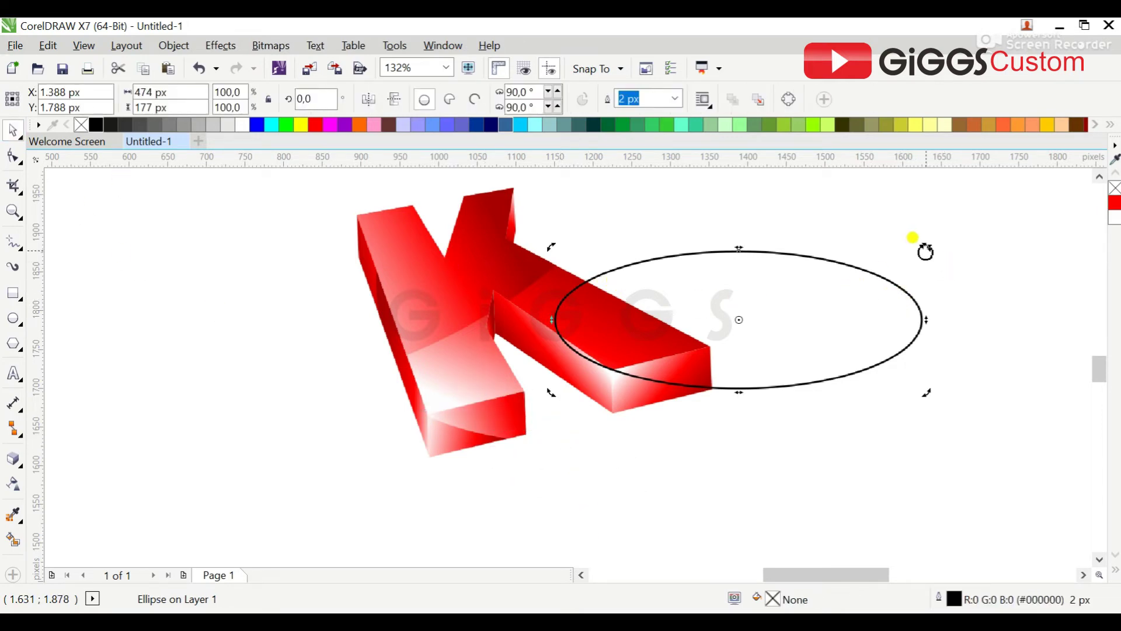
{"action": "left_click", "coordinate": [635, 395], "text": "shift"}
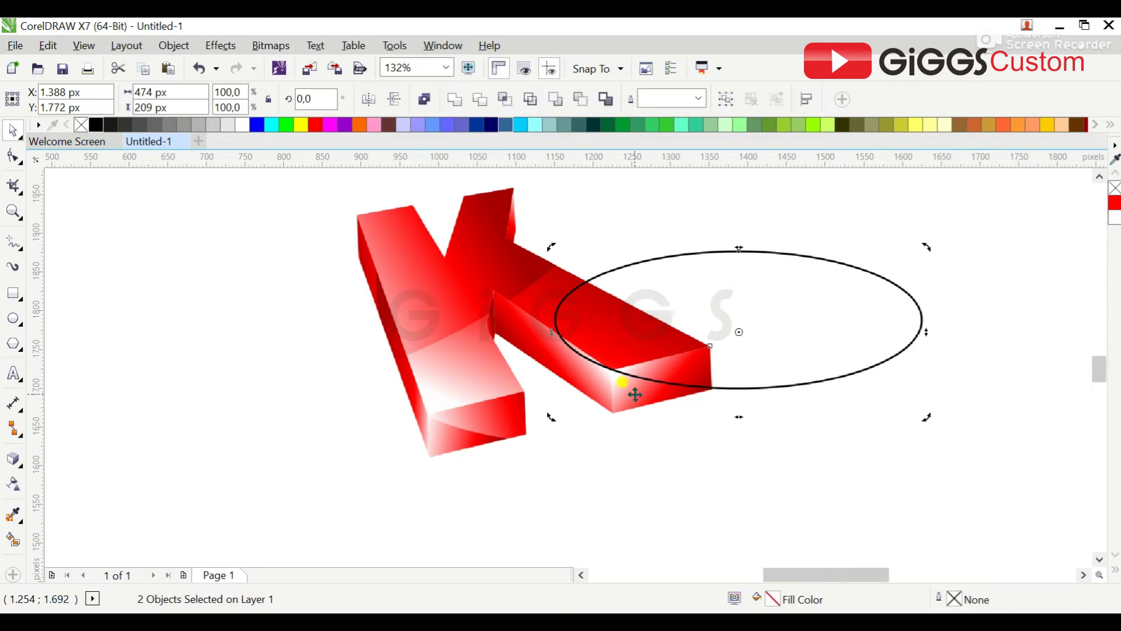
{"action": "left_click", "coordinate": [722, 473]}
{"action": "left_click", "coordinate": [610, 391]}
{"action": "left_click", "coordinate": [799, 367], "text": "shift"}
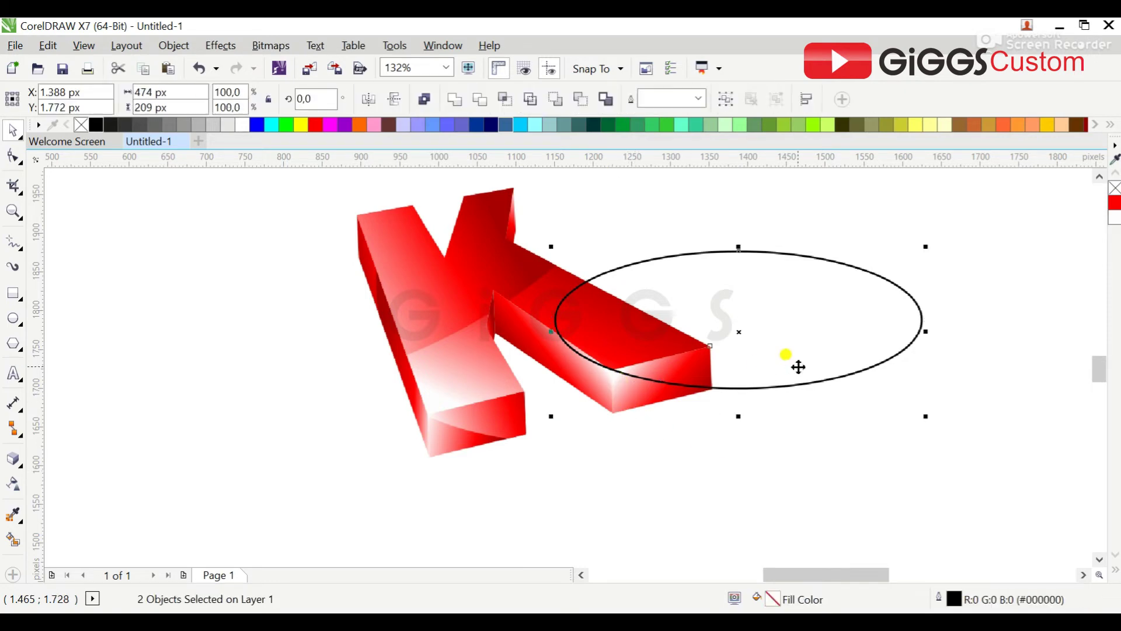
{"action": "left_click", "coordinate": [501, 100]}
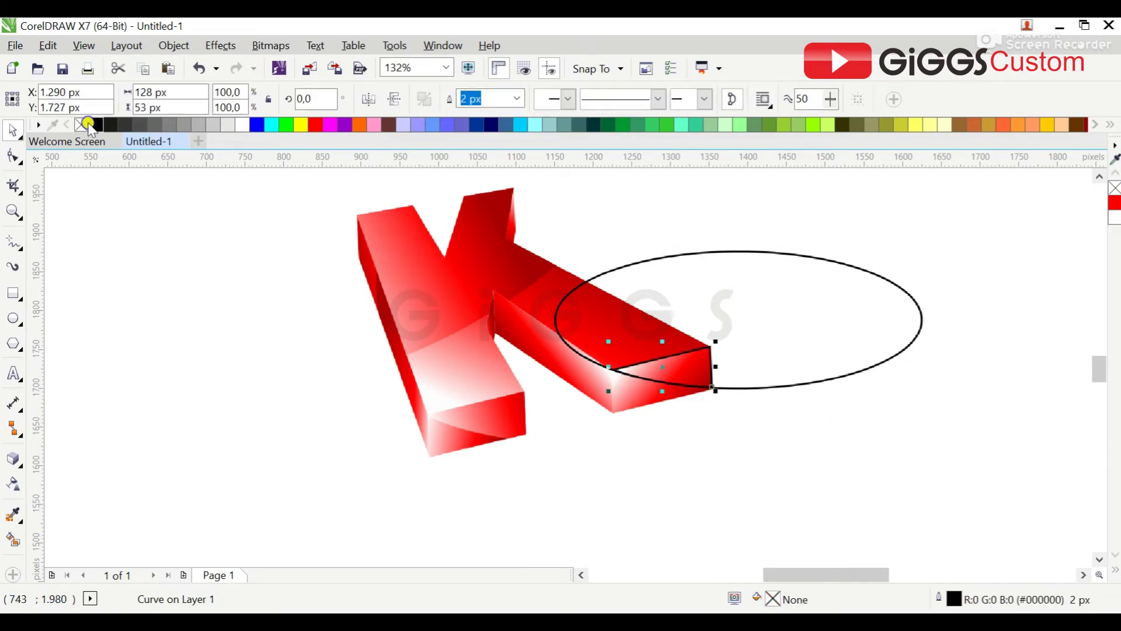
{"action": "left_click", "coordinate": [680, 395]}
Step: Move the ellipse off the leg's end and fill the end piece with a gradient from red at the right edge to white toward the left corner
{"action": "left_click_drag", "start_coordinate": [829, 377], "coordinate": [782, 328]}
{"action": "left_click", "coordinate": [698, 374]}
{"action": "key", "text": "g"}
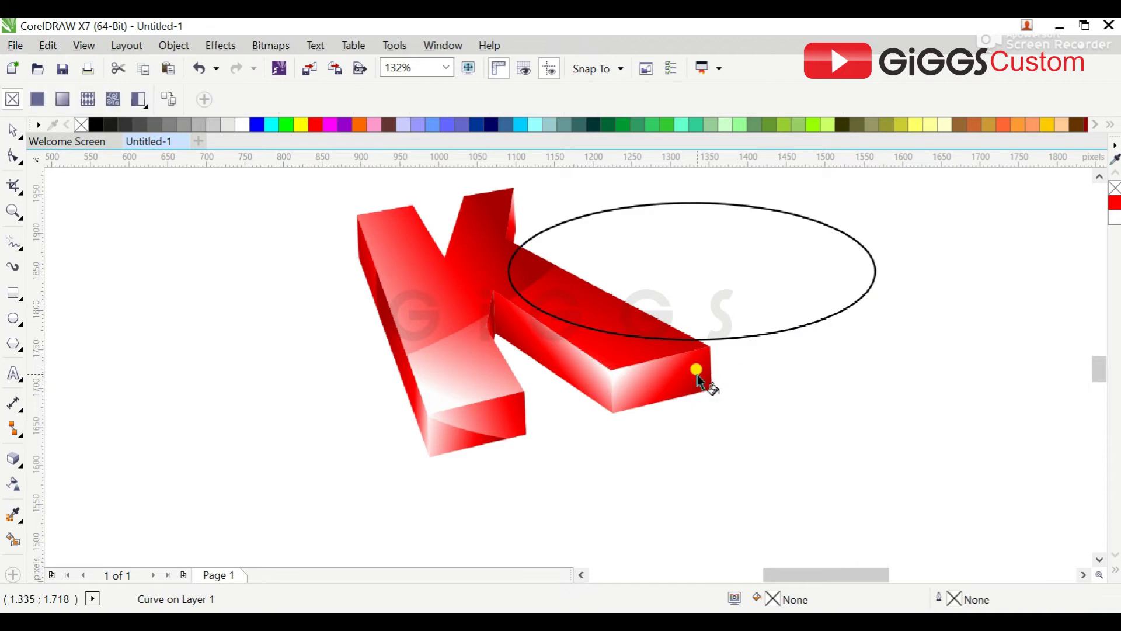
{"action": "left_click_drag", "start_coordinate": [699, 374], "coordinate": [731, 383]}
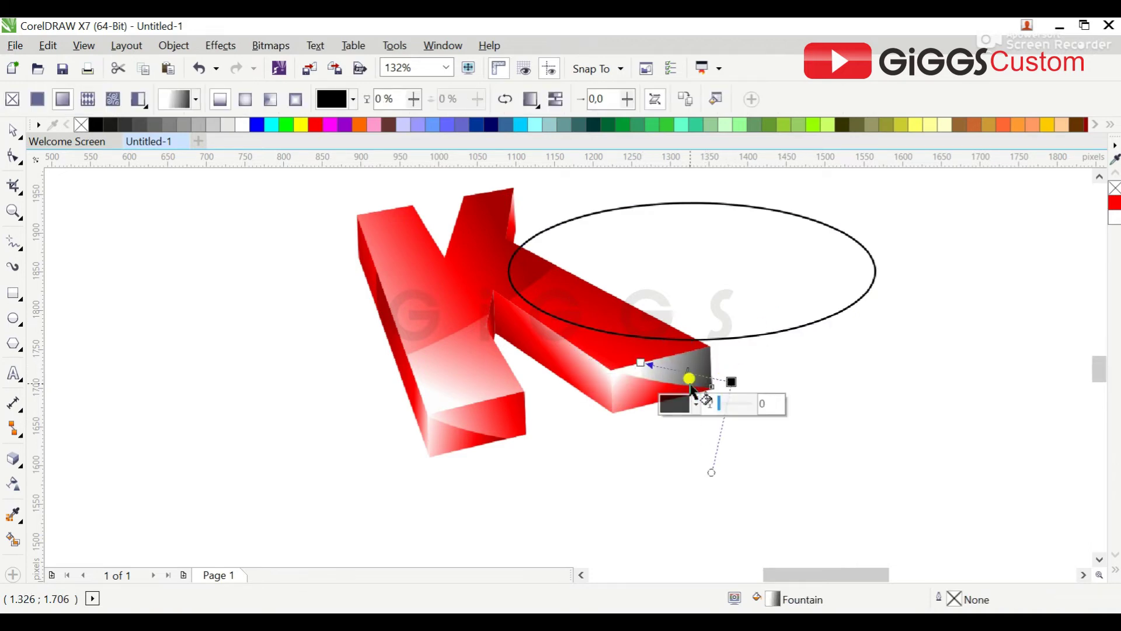
{"action": "left_click", "coordinate": [315, 124]}
{"action": "mouse_move", "coordinate": [640, 364]}
{"action": "left_mouse_down"}
{"action": "mouse_move", "coordinate": [525, 343]}
{"action": "mouse_move", "coordinate": [576, 345]}
{"action": "left_mouse_up"}
{"action": "mouse_move", "coordinate": [733, 382]}
{"action": "left_mouse_down"}
{"action": "mouse_move", "coordinate": [747, 409]}
{"action": "mouse_move", "coordinate": [717, 373]}
{"action": "left_mouse_up"}
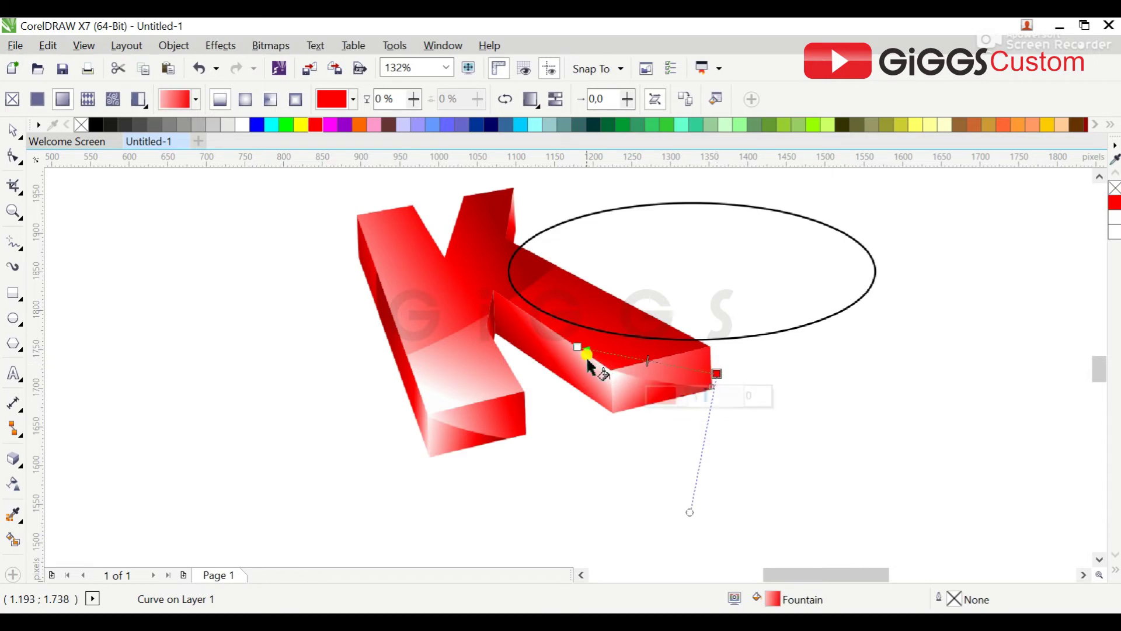
{"action": "left_click_drag", "start_coordinate": [576, 346], "coordinate": [637, 363]}
Step: Darken the red start node of the leg end piece's gradient by mixing in black
{"action": "left_click", "coordinate": [717, 374]}
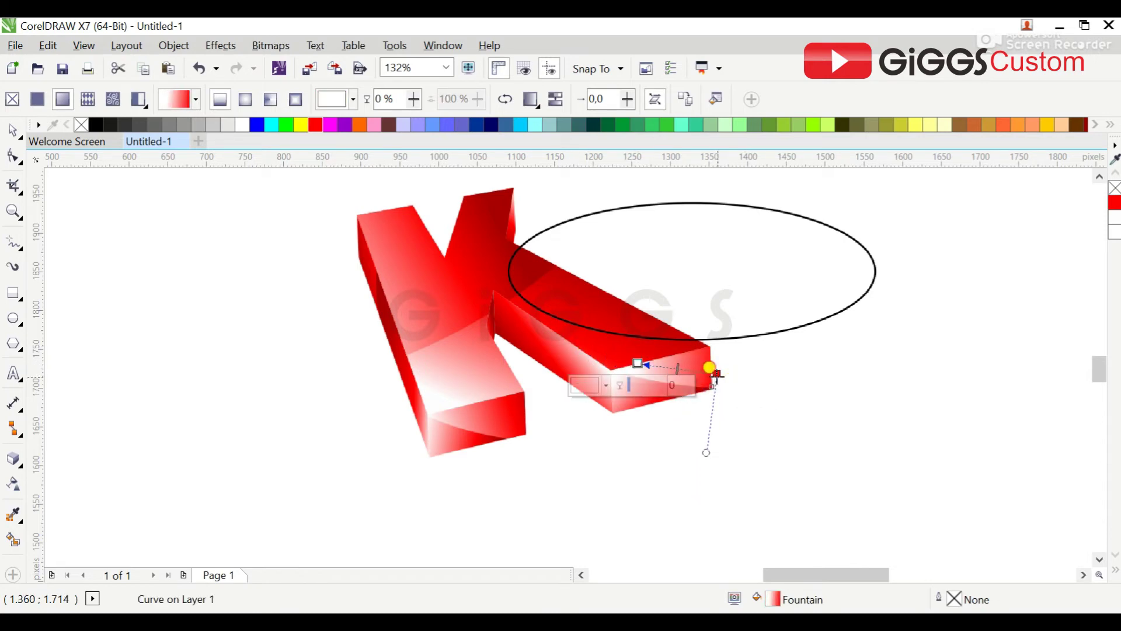
{"action": "left_click", "coordinate": [104, 125]}
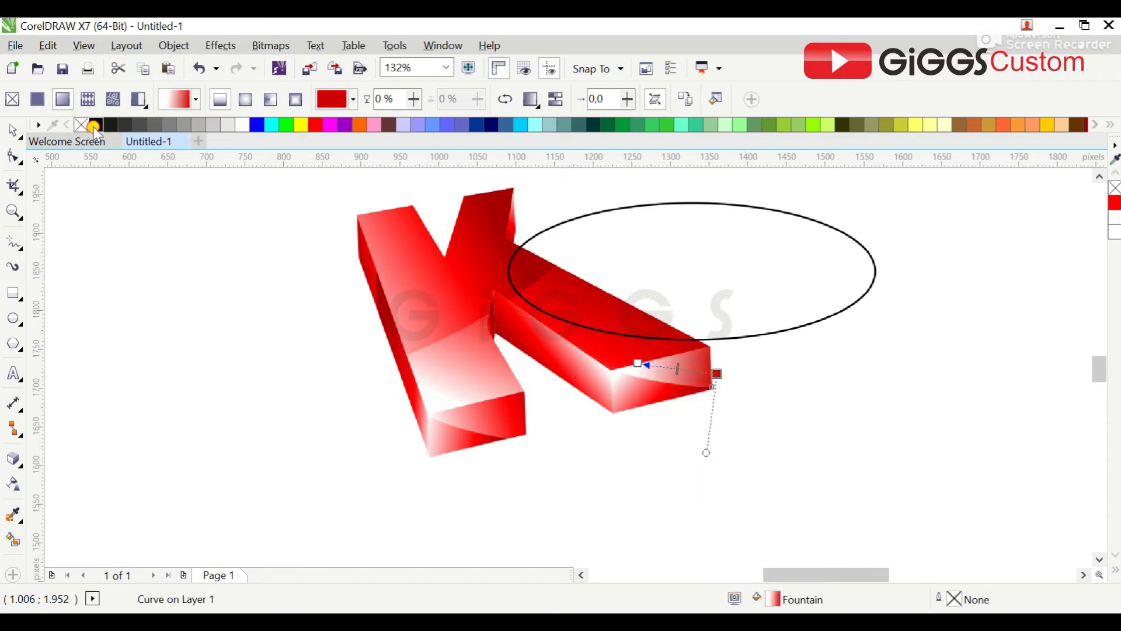
{"action": "left_click", "coordinate": [473, 392]}
{"action": "left_click", "coordinate": [723, 457]}
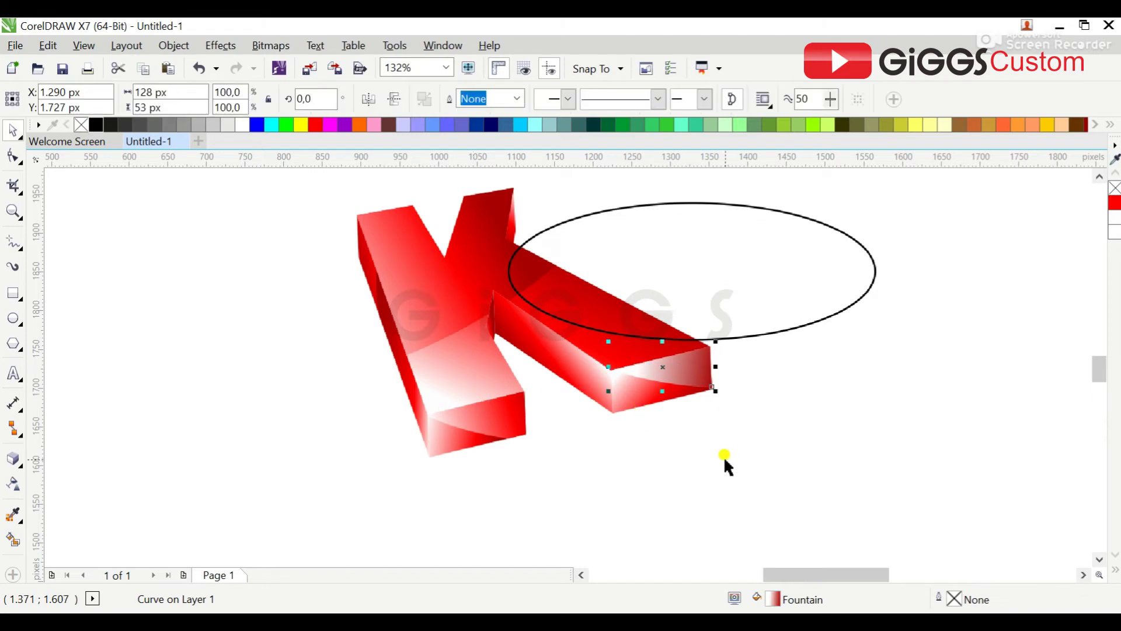
Step: Shift the end piece's white gradient node slightly left and recolour it as red lightened with white
{"action": "left_click_drag", "start_coordinate": [637, 365], "coordinate": [628, 366]}
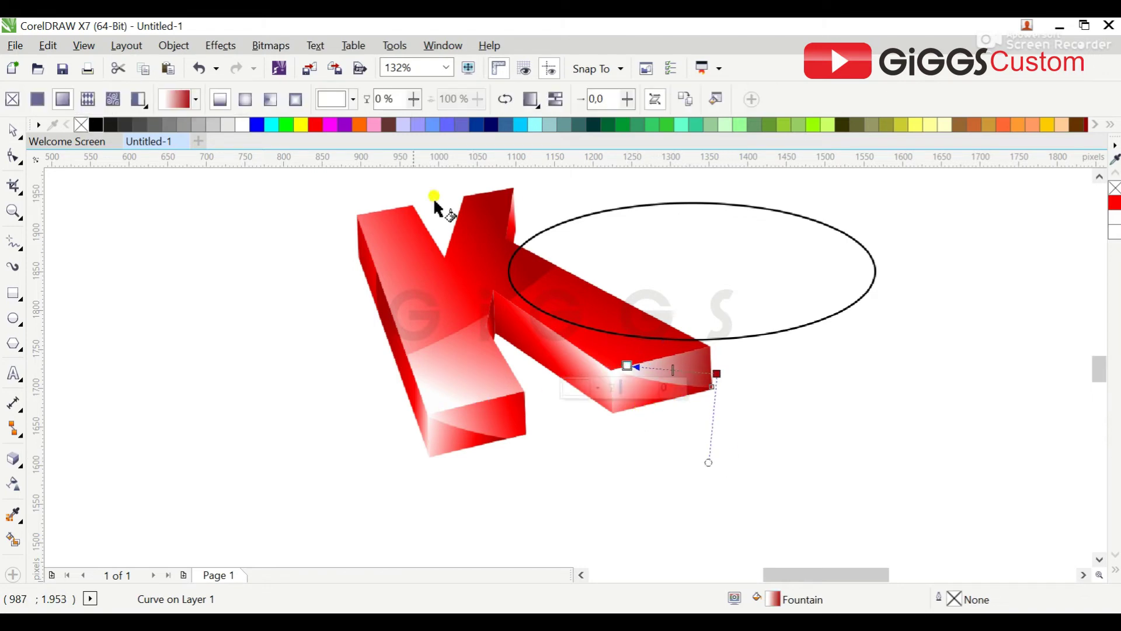
{"action": "left_click", "coordinate": [321, 129]}
{"action": "left_click", "coordinate": [245, 121], "text": "ctrl"}
{"action": "left_click", "coordinate": [245, 122], "text": "ctrl"}
{"action": "left_click", "coordinate": [245, 122], "text": "ctrl"}
{"action": "left_click", "coordinate": [245, 122], "text": "ctrl"}
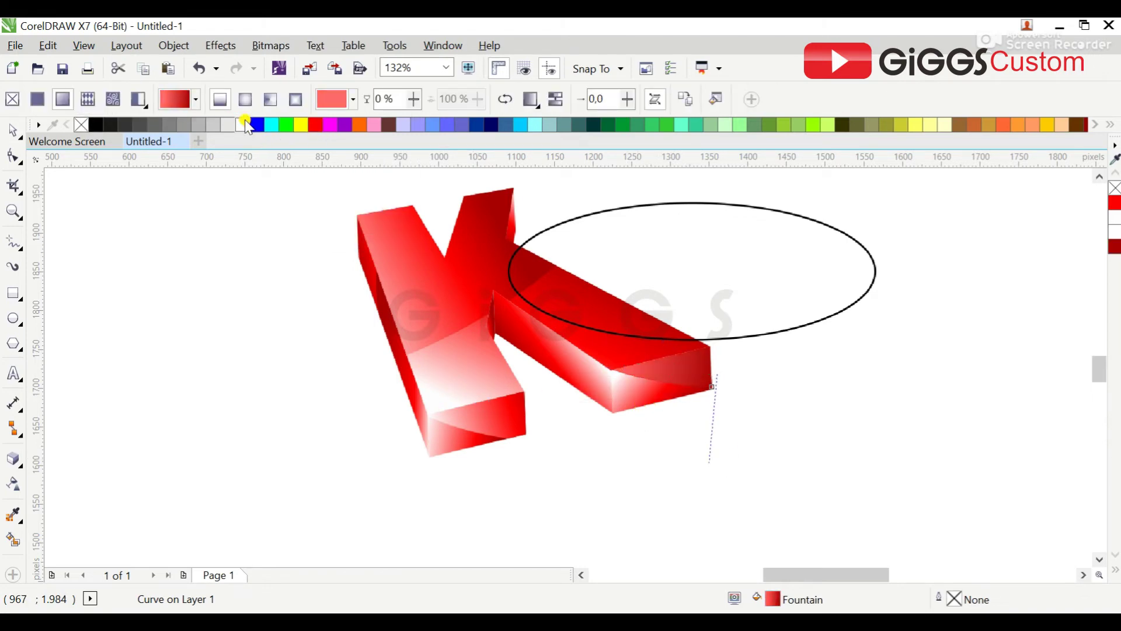
{"action": "left_click", "coordinate": [527, 256]}
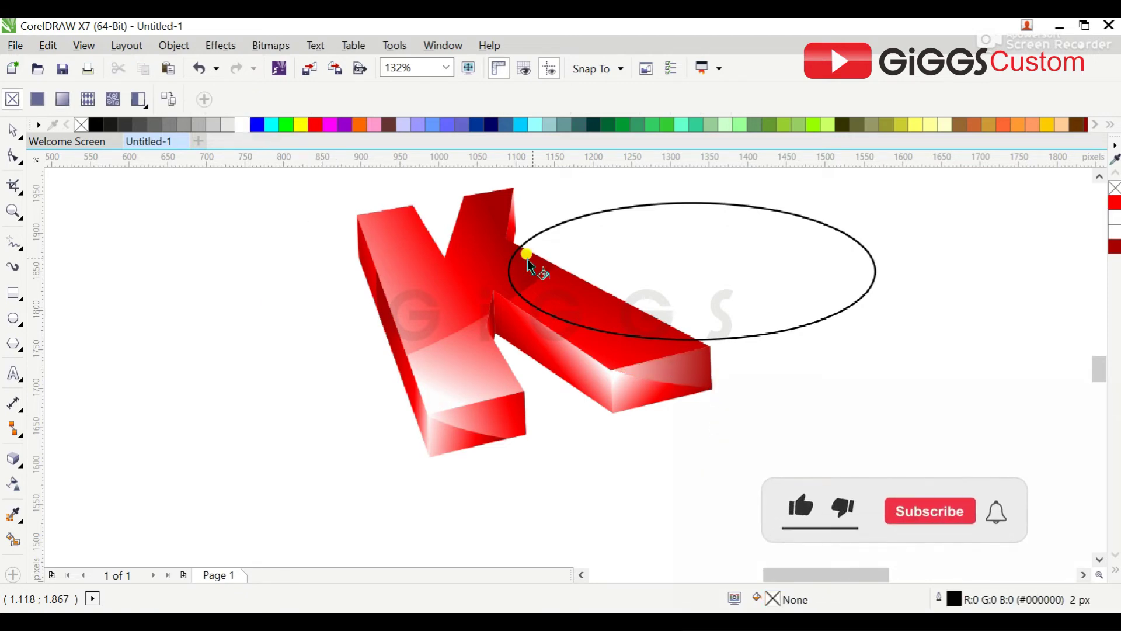
Step: Rotate the ellipse to about 322.9° and position it diagonally over the K's lower-right leg
{"action": "key", "text": "space"}
{"action": "double_click", "coordinate": [643, 255]}
{"action": "left_click_drag", "start_coordinate": [883, 196], "coordinate": [762, 333]}
{"action": "left_click", "coordinate": [815, 288]}
{"action": "left_click_drag", "start_coordinate": [805, 422], "coordinate": [731, 445]}
{"action": "left_click", "coordinate": [730, 445]}
{"action": "left_click_drag", "start_coordinate": [768, 220], "coordinate": [743, 205]}
{"action": "left_click_drag", "start_coordinate": [725, 350], "coordinate": [738, 344]}
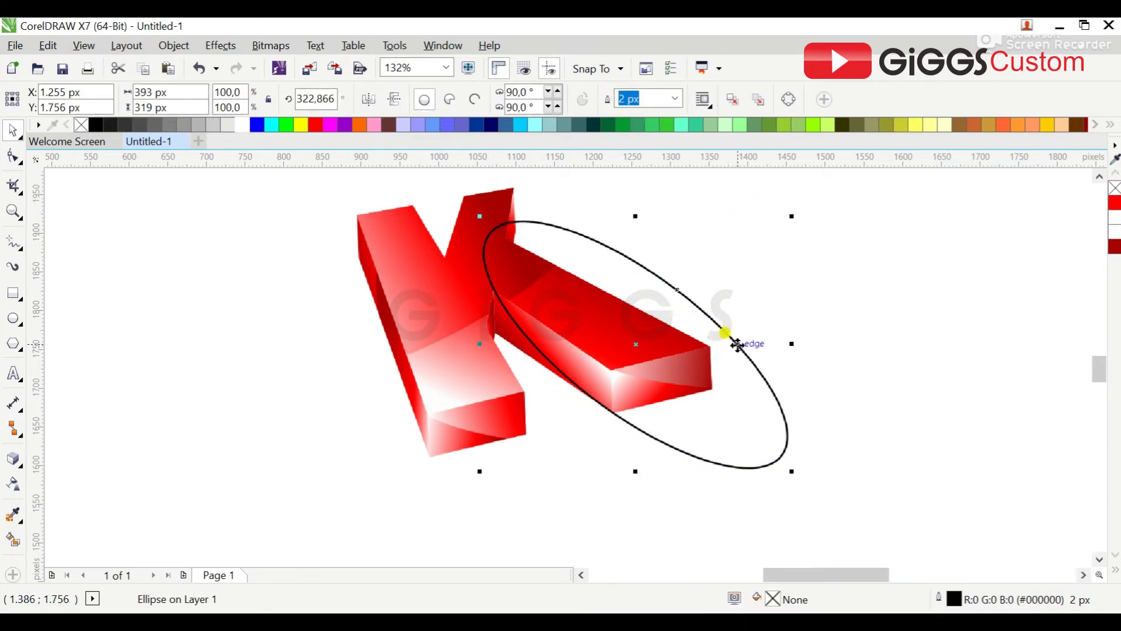
Step: Intersect the rotated ellipse with the lower-right leg's long side face and delete the ellipse
{"action": "left_click", "coordinate": [500, 334], "text": "shift"}
{"action": "left_click", "coordinate": [506, 100]}
{"action": "left_click", "coordinate": [785, 458]}
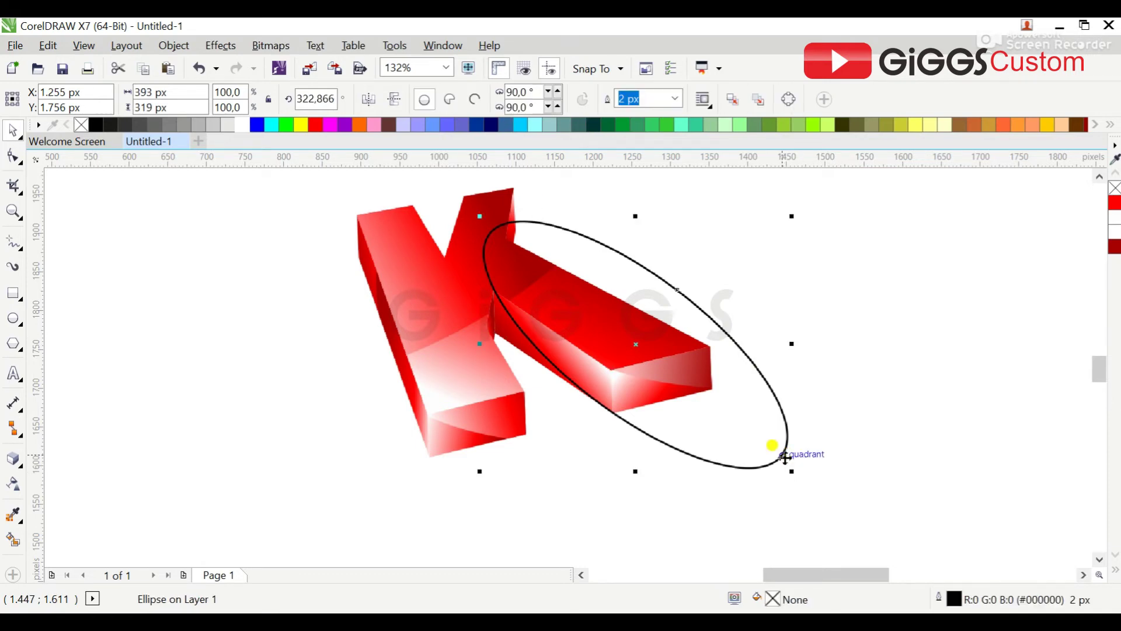
{"action": "key", "text": "Delete"}
Step: Extend the leg side piece's gradient so dark red starts over the stem, and place the red node at 62%
{"action": "left_click", "coordinate": [607, 390]}
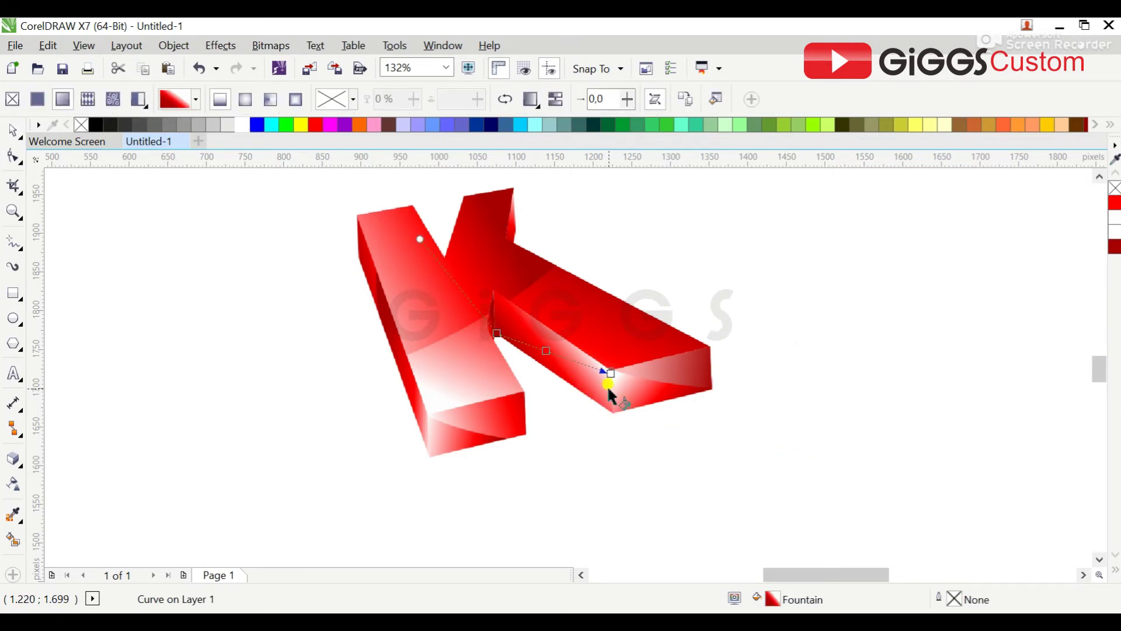
{"action": "left_click_drag", "start_coordinate": [497, 335], "coordinate": [457, 338]}
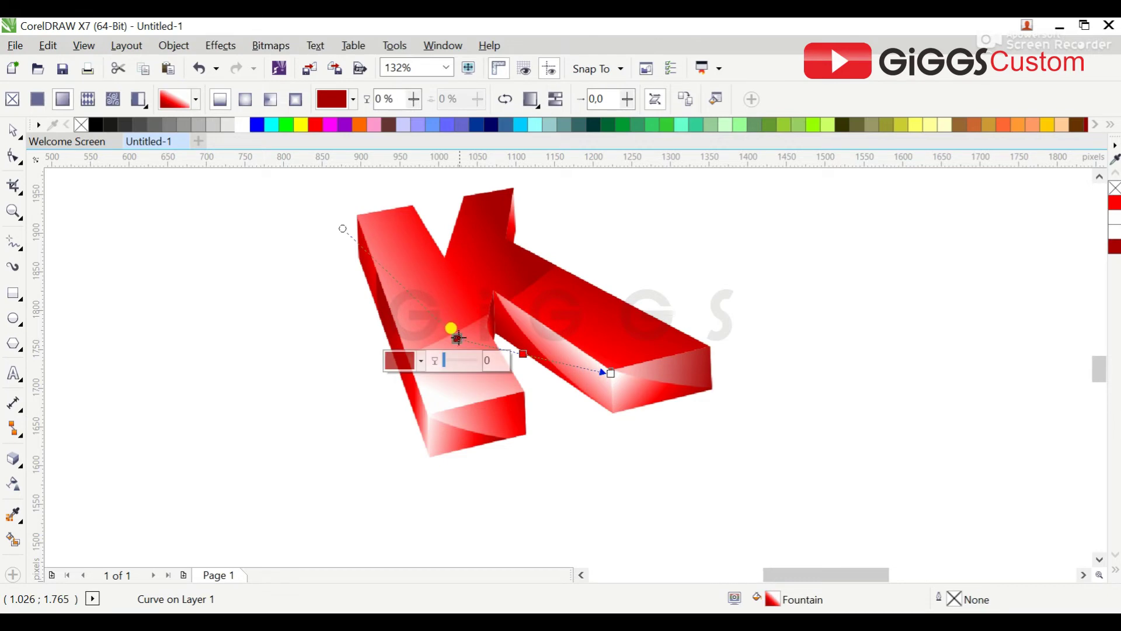
{"action": "left_click_drag", "start_coordinate": [525, 355], "coordinate": [544, 357]}
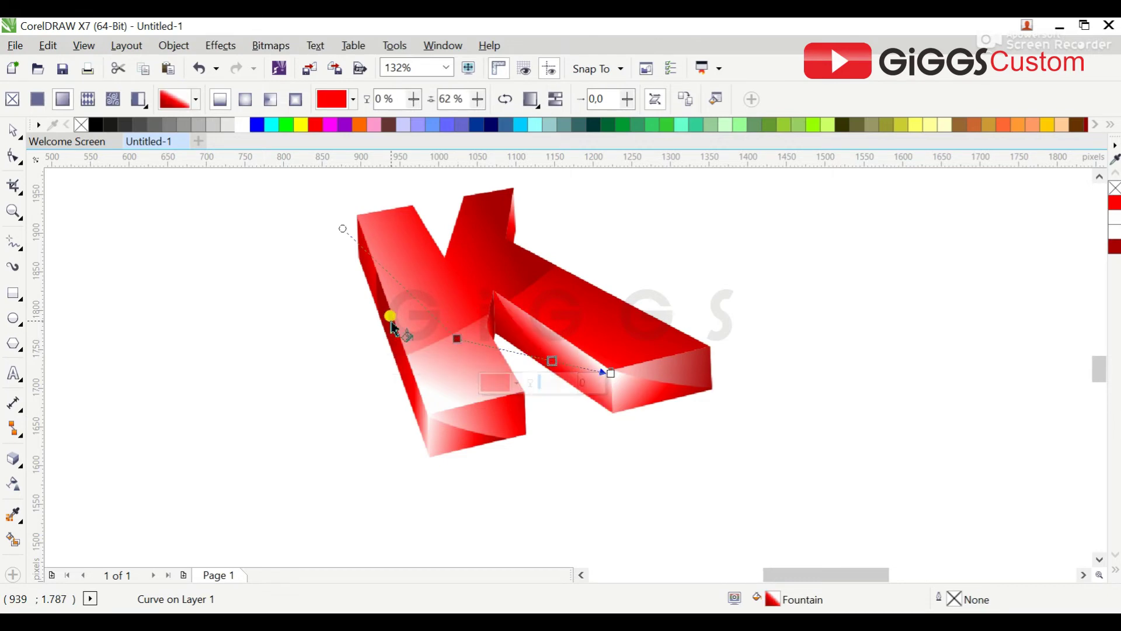
{"action": "left_click", "coordinate": [13, 129]}
{"action": "left_click", "coordinate": [226, 308]}
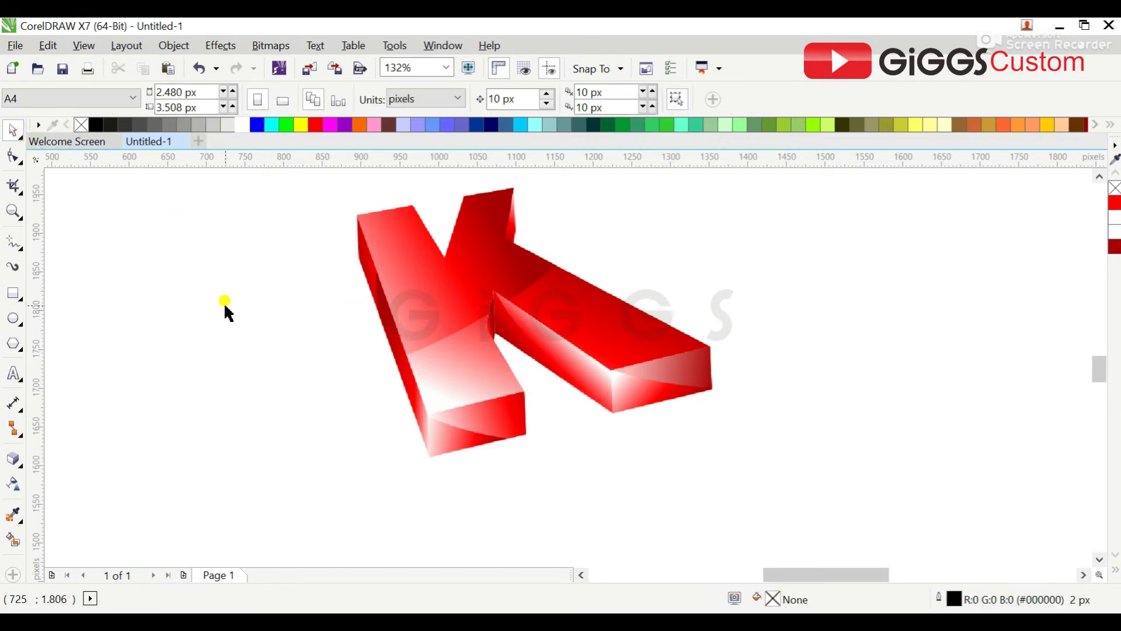
Step: Draw a star about 184 by 173 px beside the K and reduce it to 4 points
{"action": "left_click", "coordinate": [24, 356]}
{"action": "left_click", "coordinate": [58, 365]}
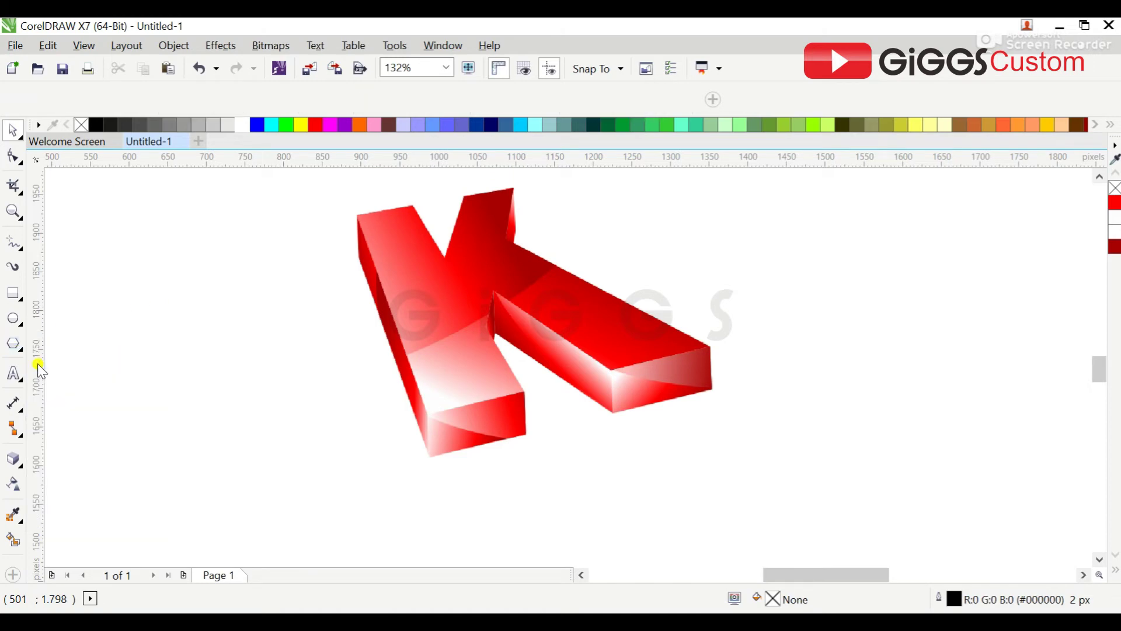
{"action": "left_click_drag", "start_coordinate": [71, 348], "coordinate": [222, 490]}
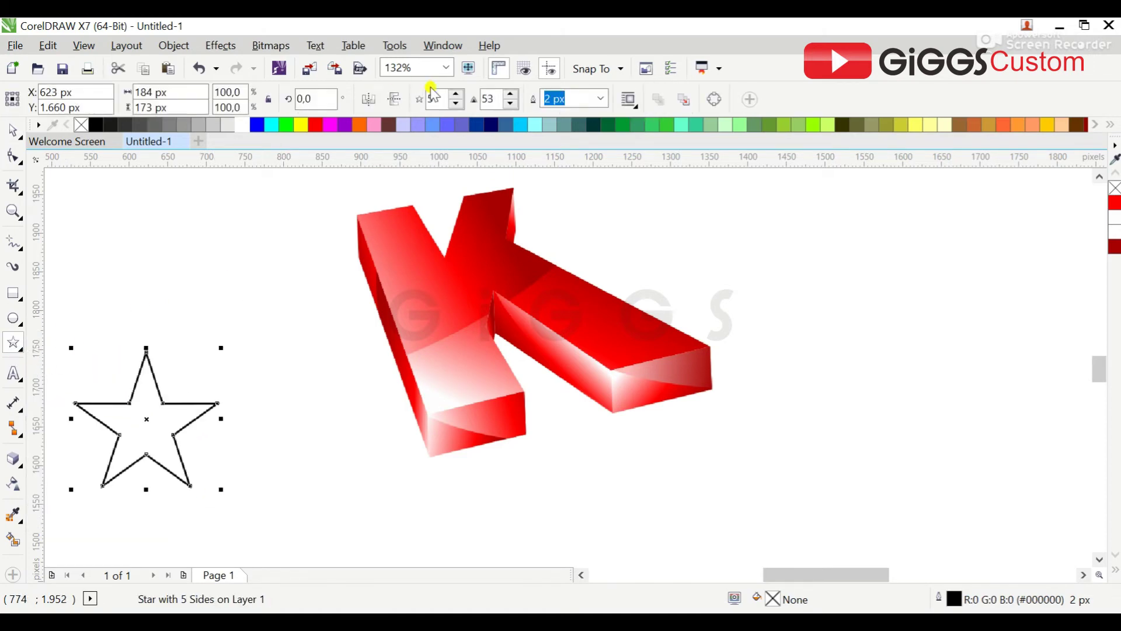
{"action": "left_click", "coordinate": [457, 105]}
{"action": "key", "text": "space"}
Step: Place the star over the K's stem, sharpen its points to 81, fill it white and remove its outline
{"action": "left_click_drag", "start_coordinate": [159, 414], "coordinate": [400, 294]}
{"action": "left_click", "coordinate": [13, 157]}
{"action": "key", "text": "space"}
{"action": "left_click", "coordinate": [241, 125]}
{"action": "right_click", "coordinate": [81, 125]}
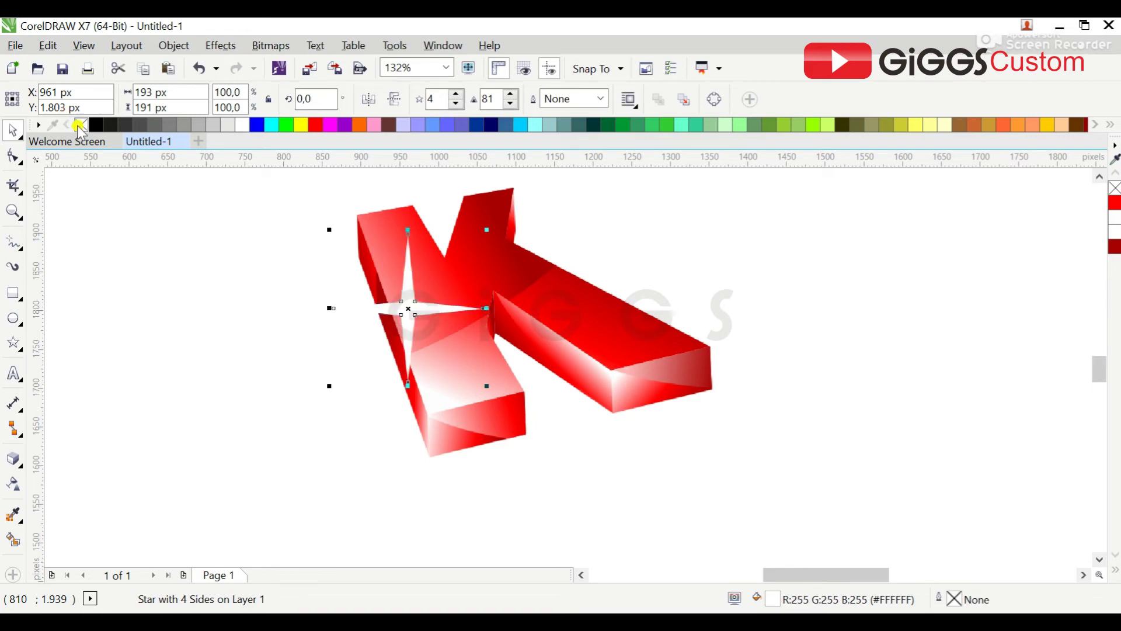
Step: Convert the white star to a 300 dpi RGB bitmap with transparent background and apply a Gaussian blur to it
{"action": "left_click", "coordinate": [270, 45]}
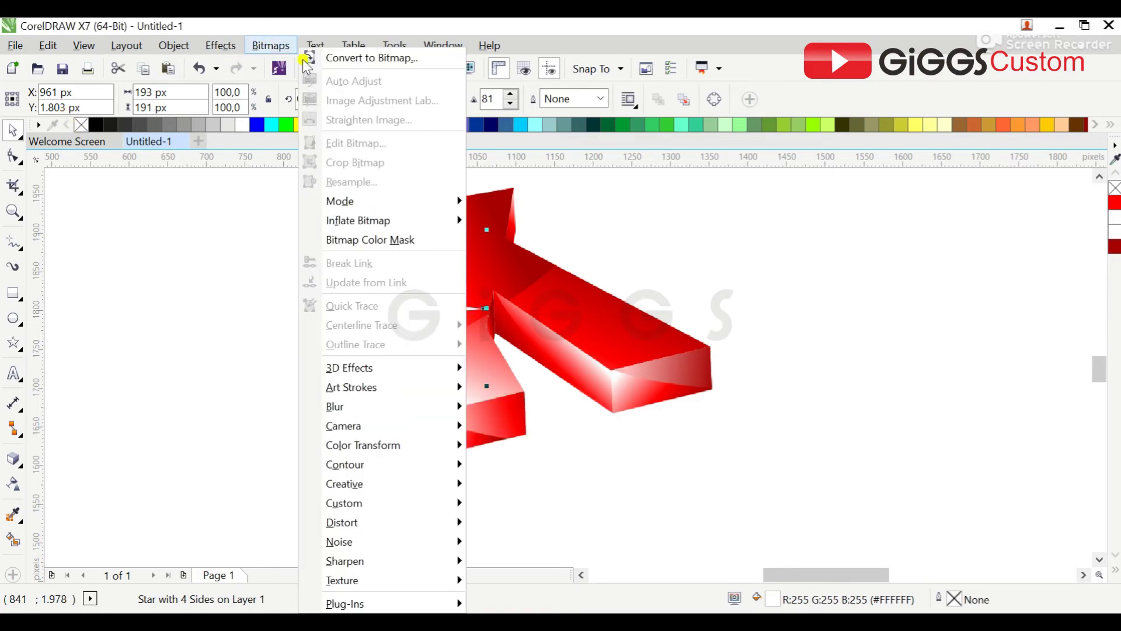
{"action": "left_click", "coordinate": [371, 58]}
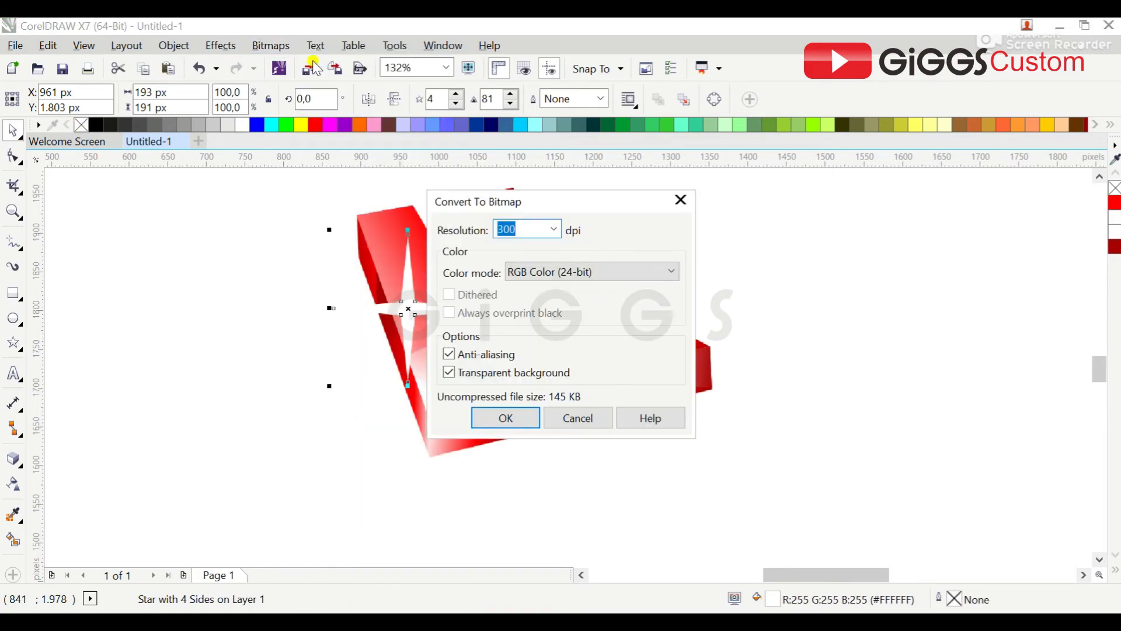
{"action": "key", "text": "Return"}
{"action": "left_click", "coordinate": [271, 45]}
{"action": "mouse_move", "coordinate": [404, 371]}
{"action": "mouse_move", "coordinate": [426, 409]}
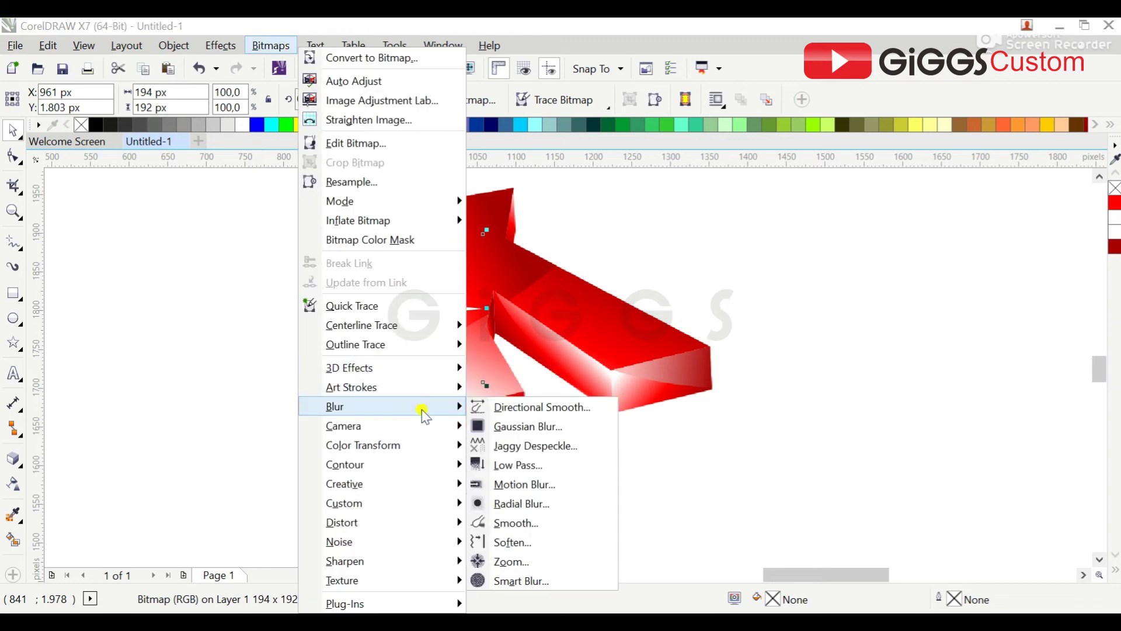
{"action": "left_click", "coordinate": [493, 421]}
{"action": "left_click", "coordinate": [611, 379]}
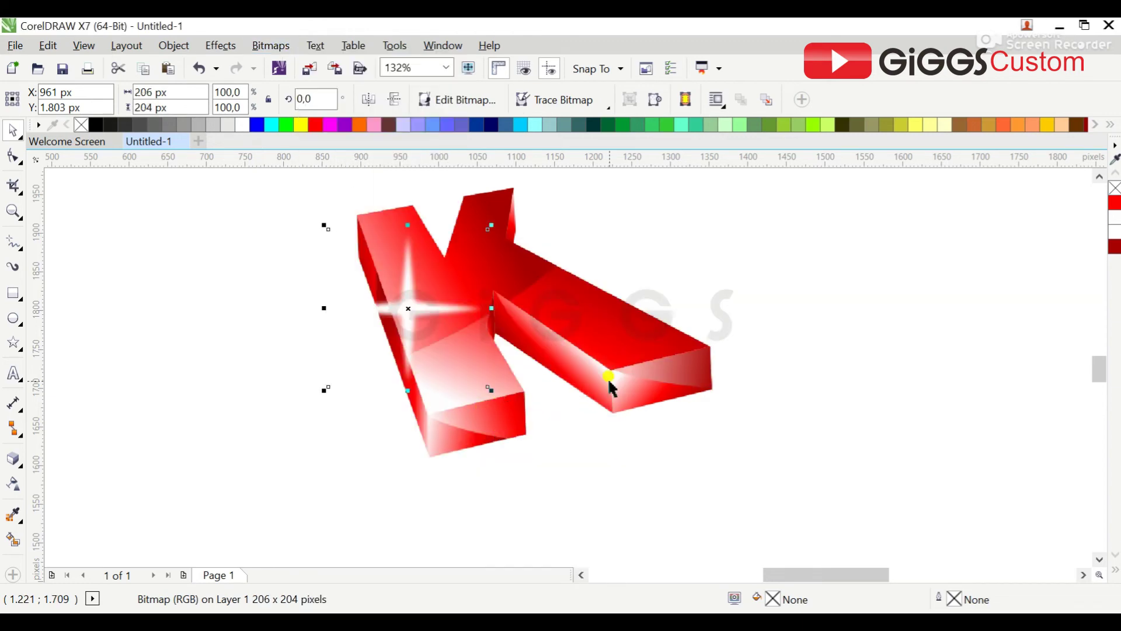
Step: Shrink the sparkle to about 30.1%, place it on the stem's lower front corner and apply a Gaussian blur with radius 4.2 pixels
{"action": "left_click_drag", "start_coordinate": [492, 390], "coordinate": [415, 400]}
{"action": "left_click", "coordinate": [268, 38]}
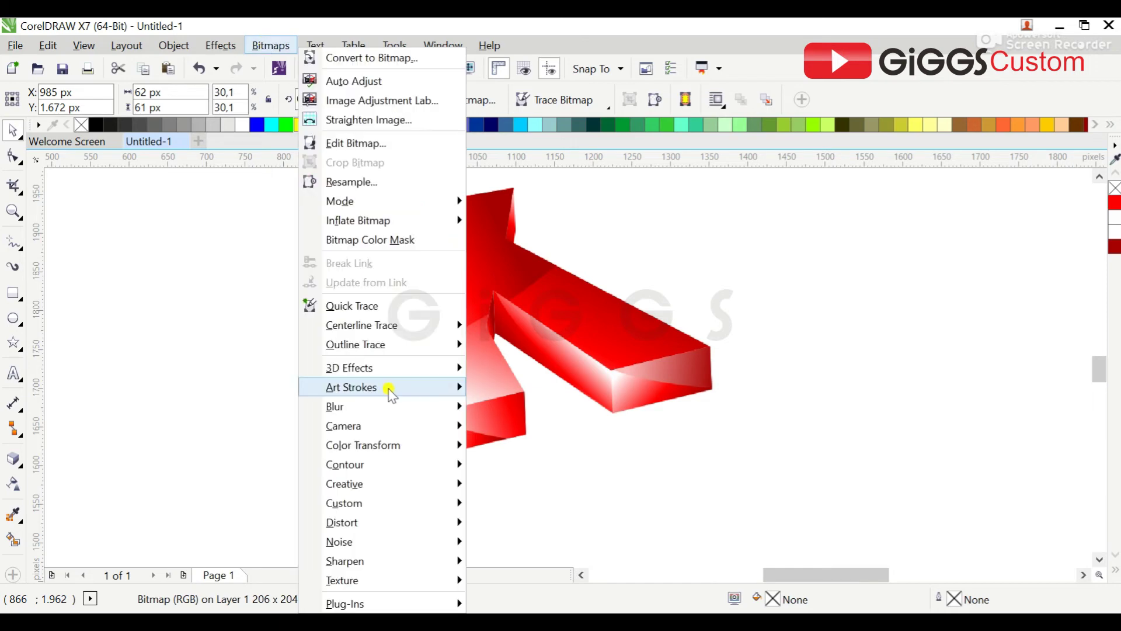
{"action": "mouse_move", "coordinate": [415, 401]}
{"action": "left_click", "coordinate": [430, 427]}
{"action": "left_click", "coordinate": [425, 300]}
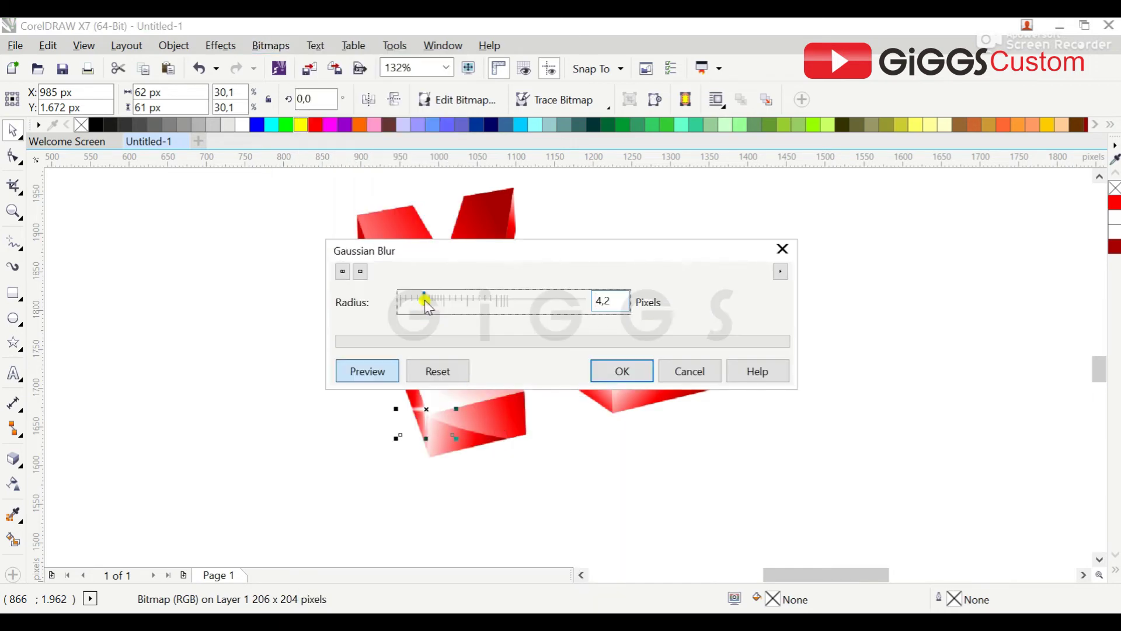
{"action": "left_click", "coordinate": [634, 378]}
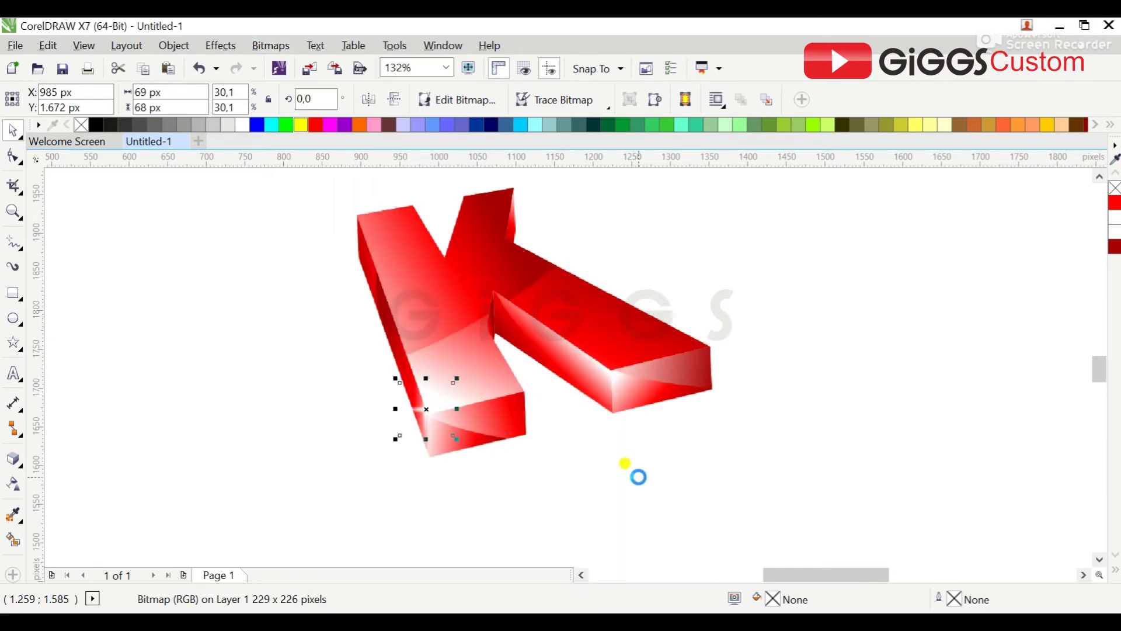
Step: Copy the sparkle onto the lower-right leg's front corner, the inner junction at a smaller size, and the upper arm's tip
{"action": "left_click_drag", "start_coordinate": [432, 409], "coordinate": [619, 369]}
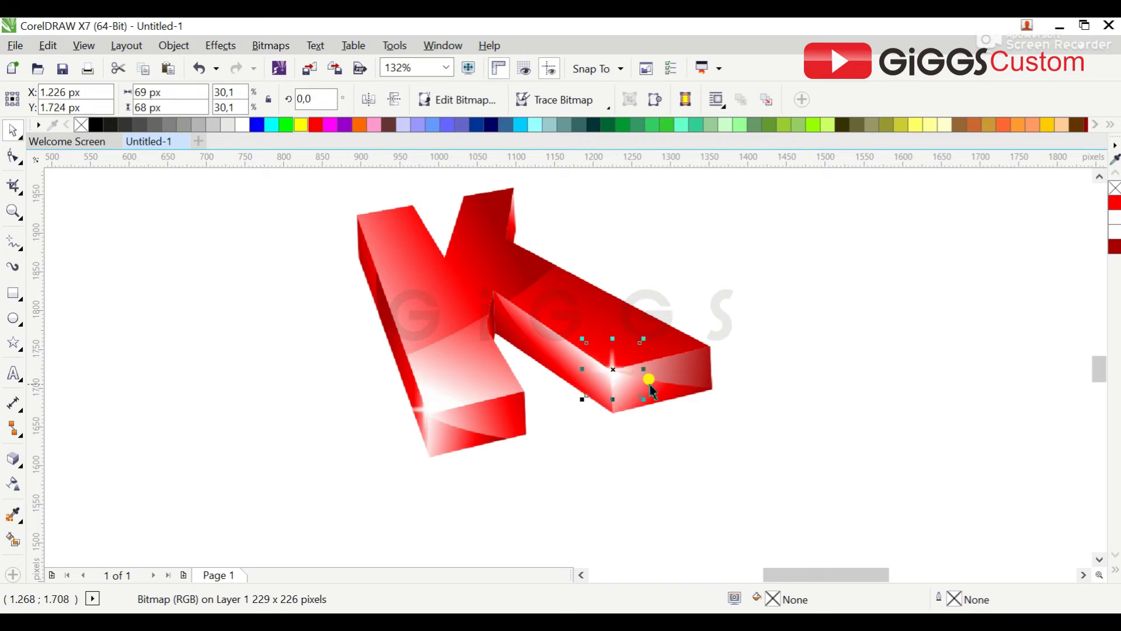
{"action": "left_click_drag", "start_coordinate": [445, 435], "coordinate": [492, 293]}
{"action": "key", "text": "Tab"}
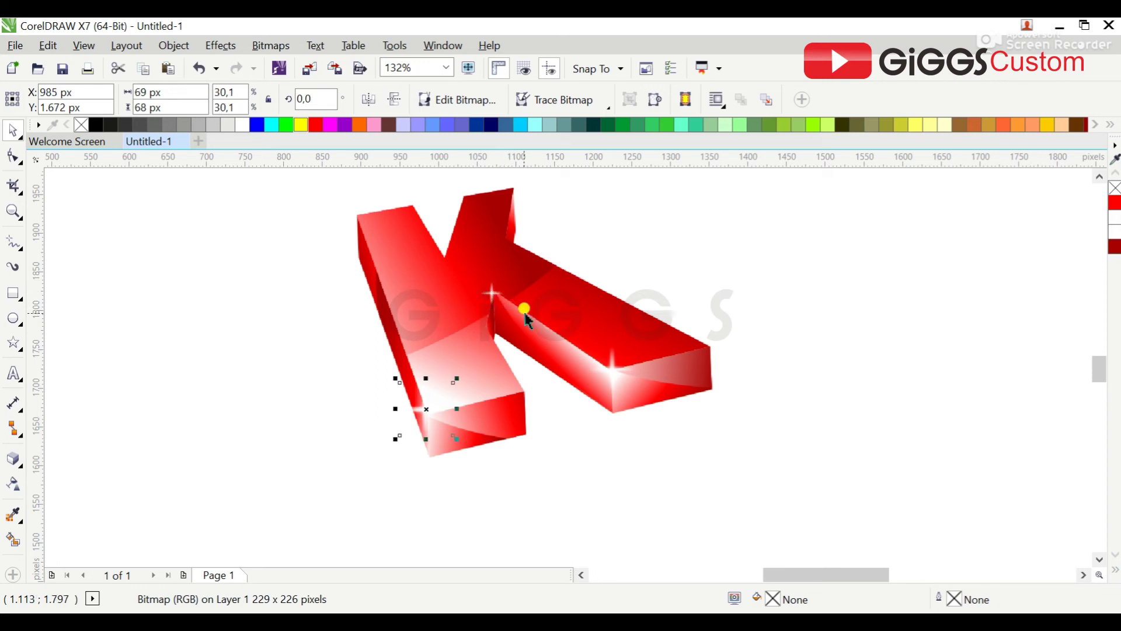
{"action": "left_click_drag", "start_coordinate": [430, 415], "coordinate": [521, 206]}
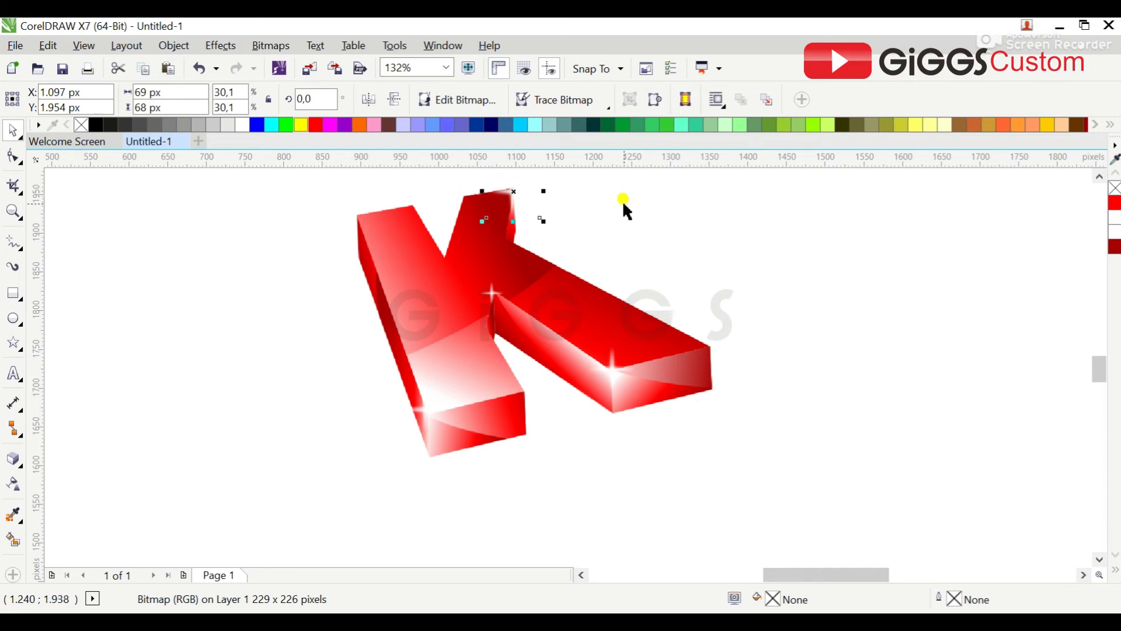
{"action": "left_click", "coordinate": [958, 377]}
{"action": "left_click_drag", "start_coordinate": [1105, 381], "coordinate": [1105, 379]}
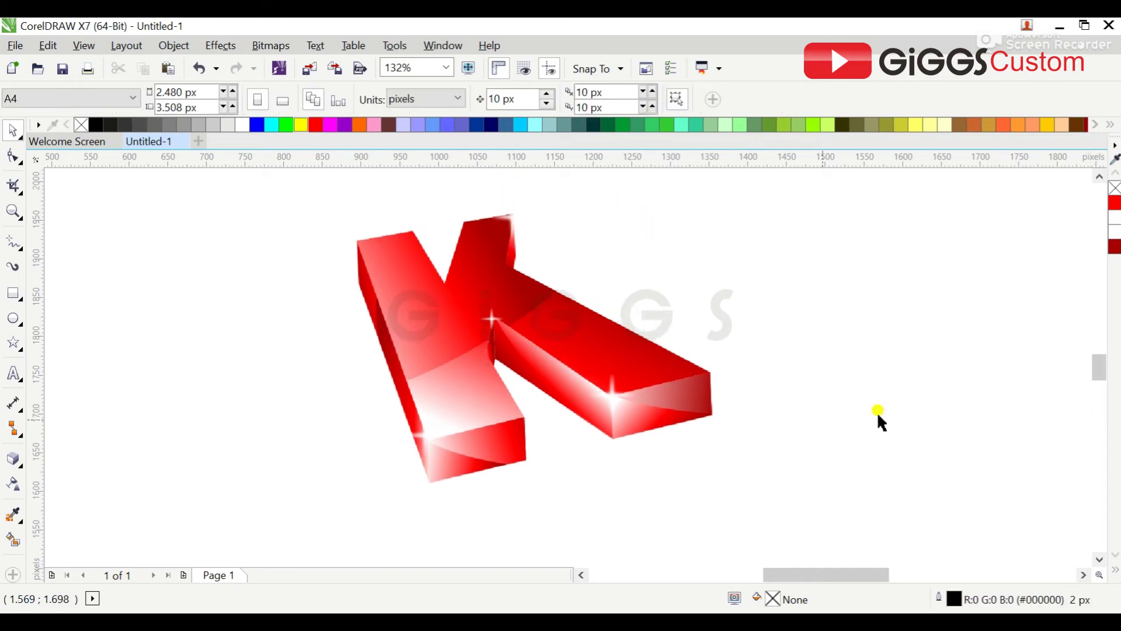
Step: Recolour the reflection on the lower-right leg's end face with a white start and a red node at 55%, and shift the gradient's end slightly
{"action": "left_click", "coordinate": [692, 398]}
{"action": "key", "text": "g"}
{"action": "left_click", "coordinate": [628, 392]}
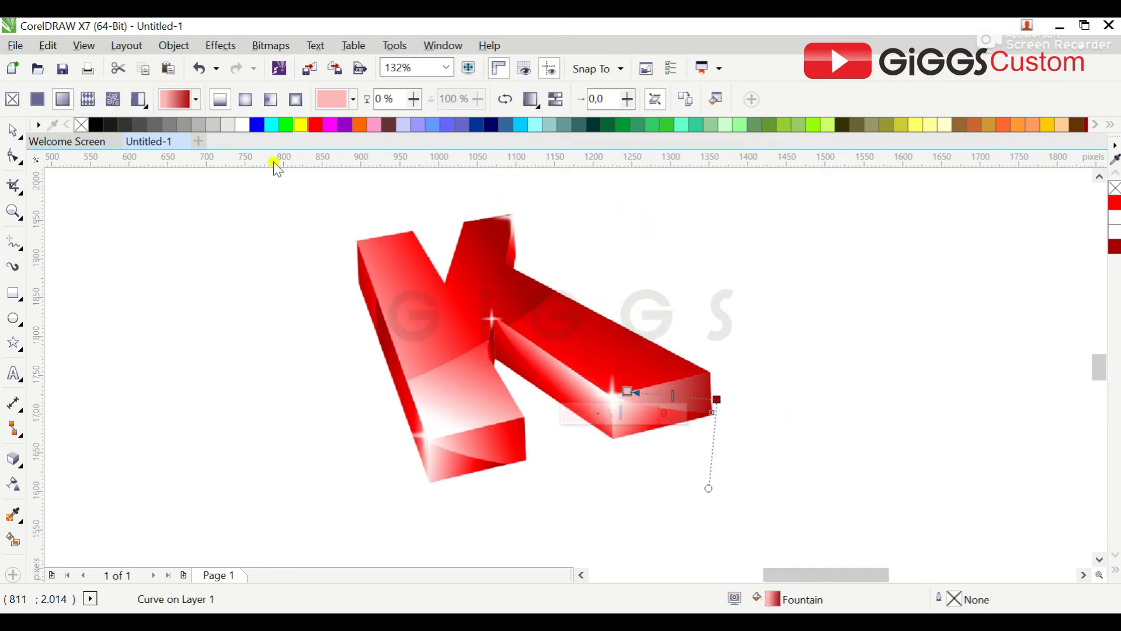
{"action": "left_click", "coordinate": [242, 126]}
{"action": "double_click", "coordinate": [667, 395]}
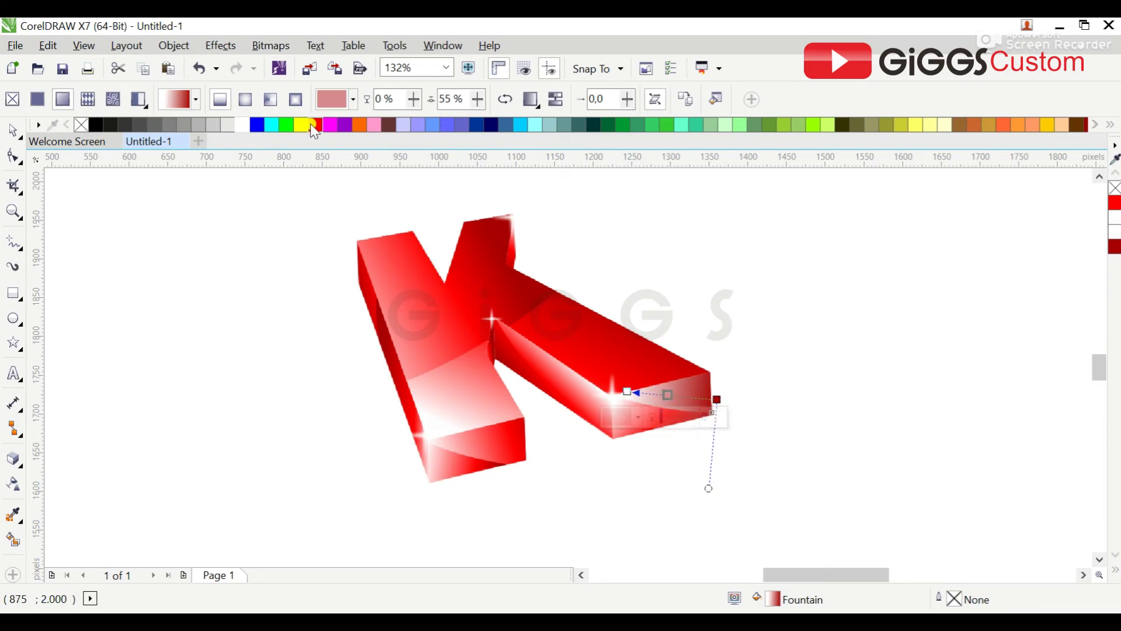
{"action": "mouse_move", "coordinate": [717, 399]}
{"action": "left_mouse_down"}
{"action": "mouse_move", "coordinate": [742, 403]}
{"action": "mouse_move", "coordinate": [723, 391]}
{"action": "left_mouse_up"}
{"action": "key", "text": "space"}
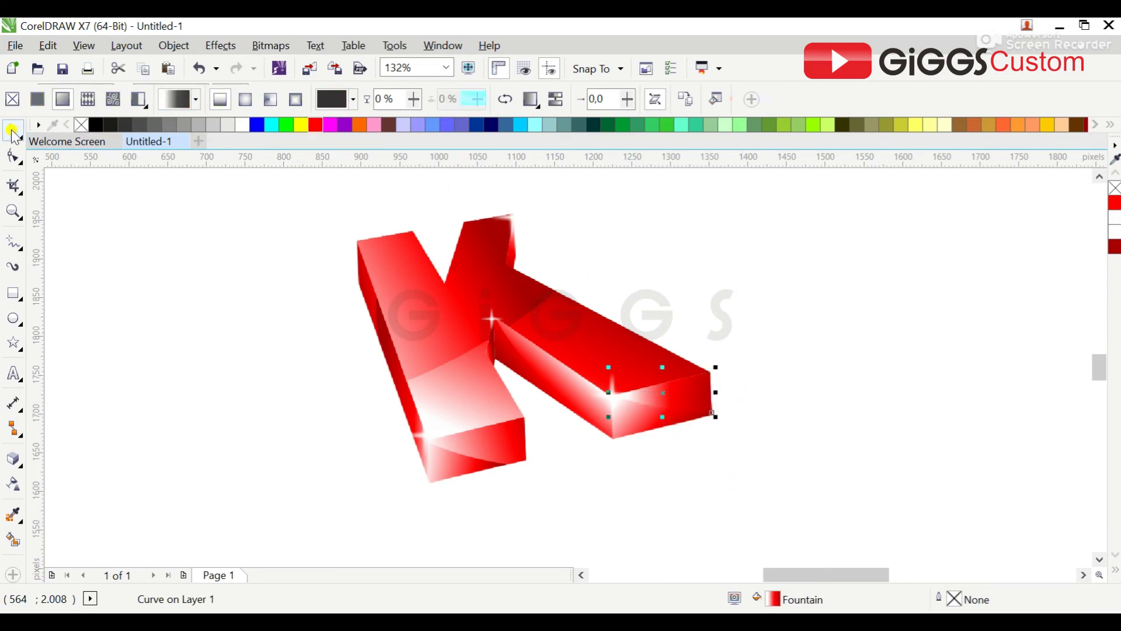
Step: Nudge the sparkle on the upper arm's tip slightly up and left, and preview the artwork full screen
{"action": "left_click", "coordinate": [261, 354]}
{"action": "key", "text": "z"}
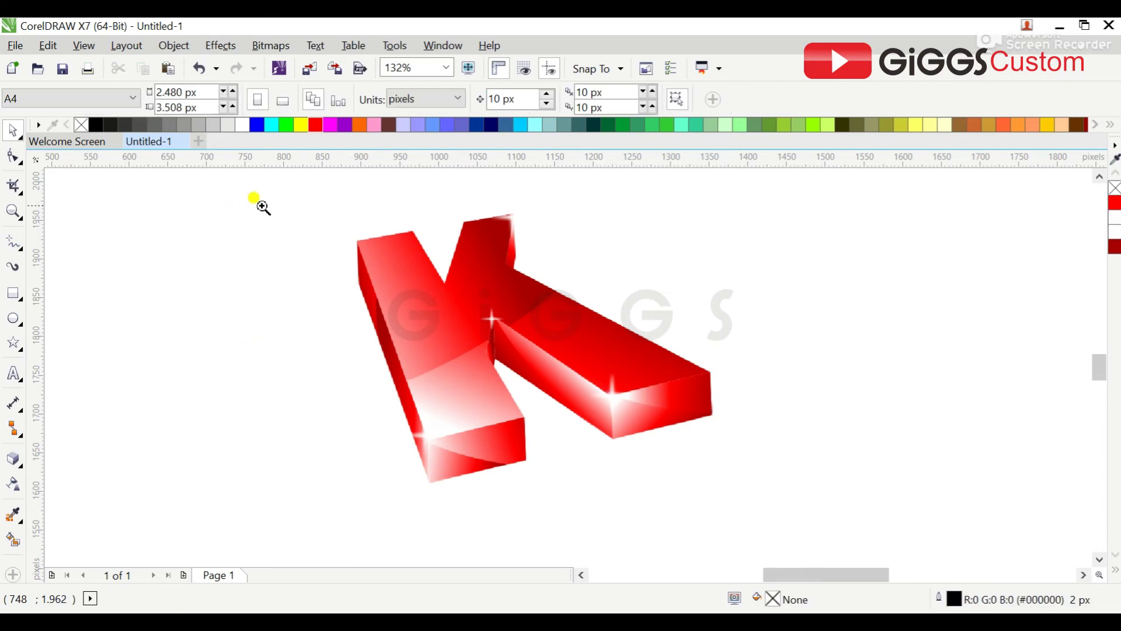
{"action": "left_click_drag", "start_coordinate": [279, 185], "coordinate": [834, 534]}
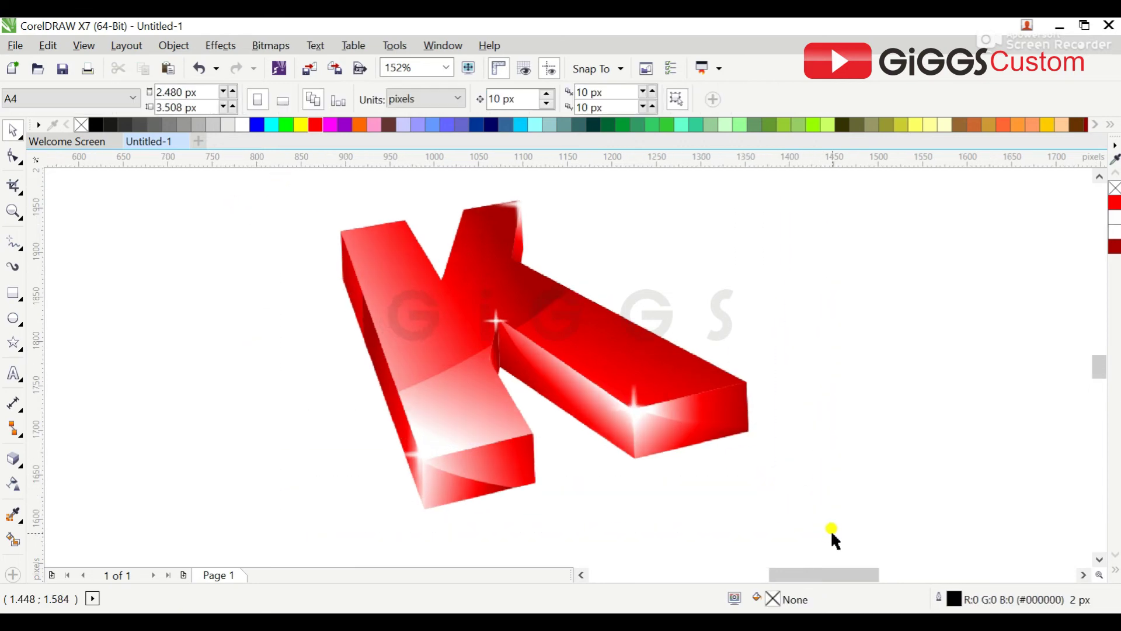
{"action": "left_click", "coordinate": [520, 204]}
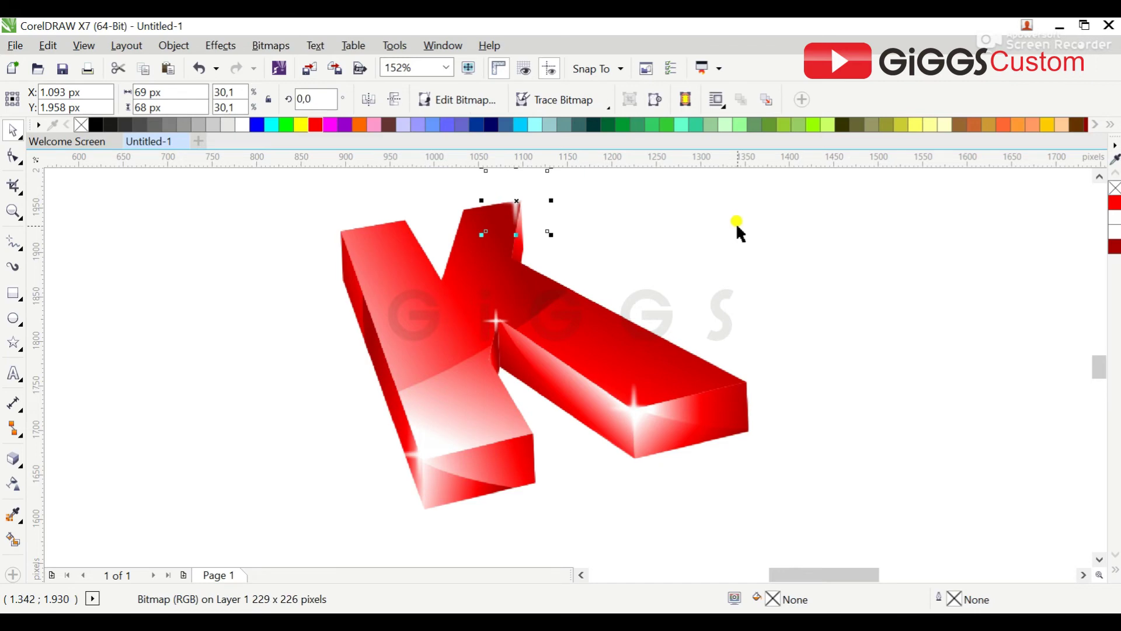
{"action": "key", "text": "F9"}
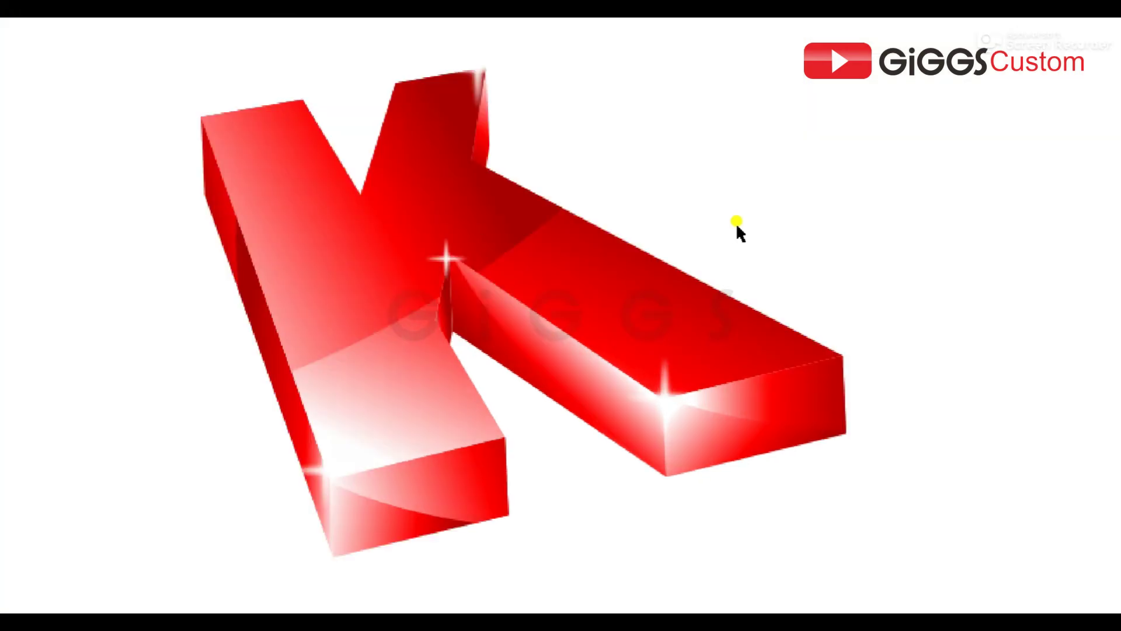
{"action": "left_click", "coordinate": [739, 232]}
{"action": "left_click", "coordinate": [595, 355]}
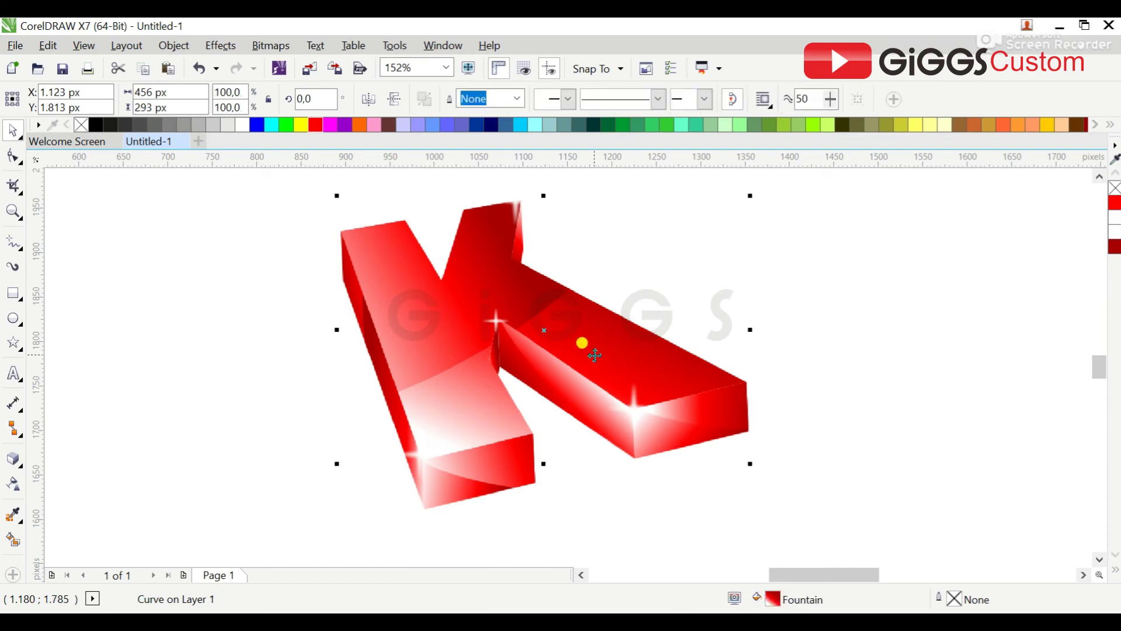
{"action": "key", "text": "Up"}
{"action": "left_click_drag", "start_coordinate": [609, 345], "coordinate": [609, 349]}
{"action": "left_click", "coordinate": [803, 302]}
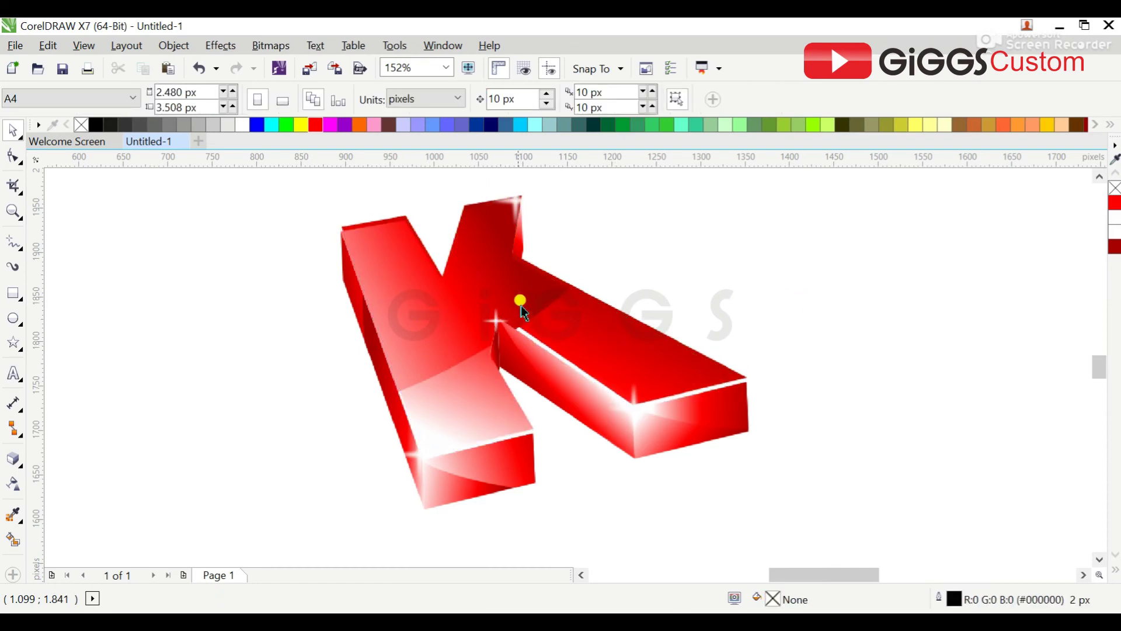
{"action": "left_click_drag", "start_coordinate": [509, 290], "coordinate": [516, 289]}
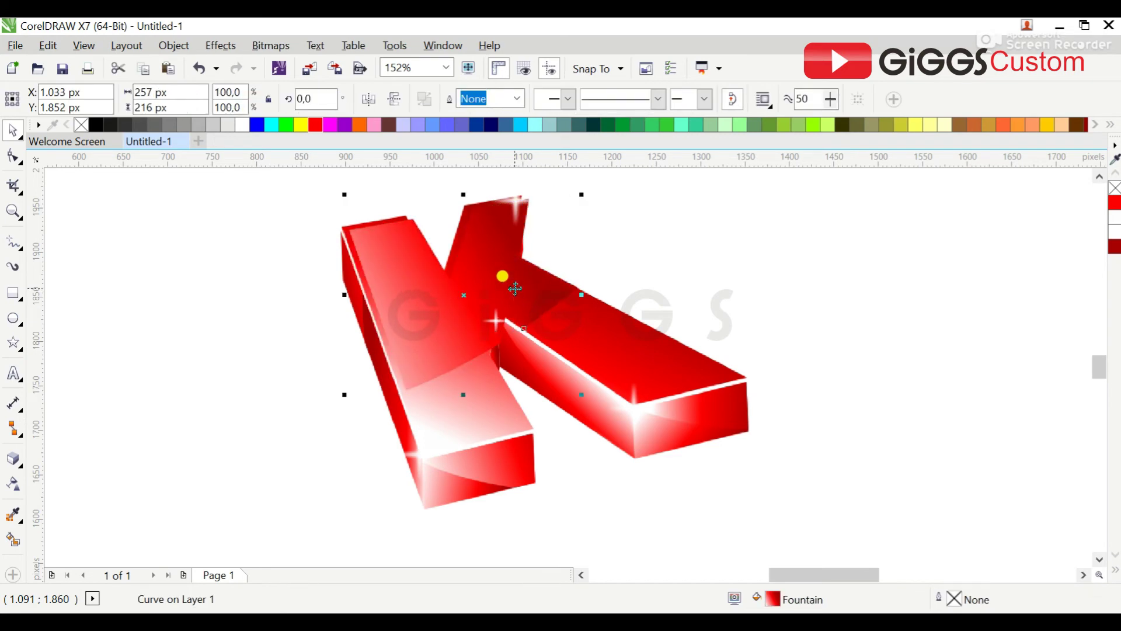
{"action": "key", "text": "ctrl+z"}
{"action": "key", "text": "ctrl+z"}
{"action": "key", "text": "ctrl+z"}
{"action": "left_click", "coordinate": [170, 375]}
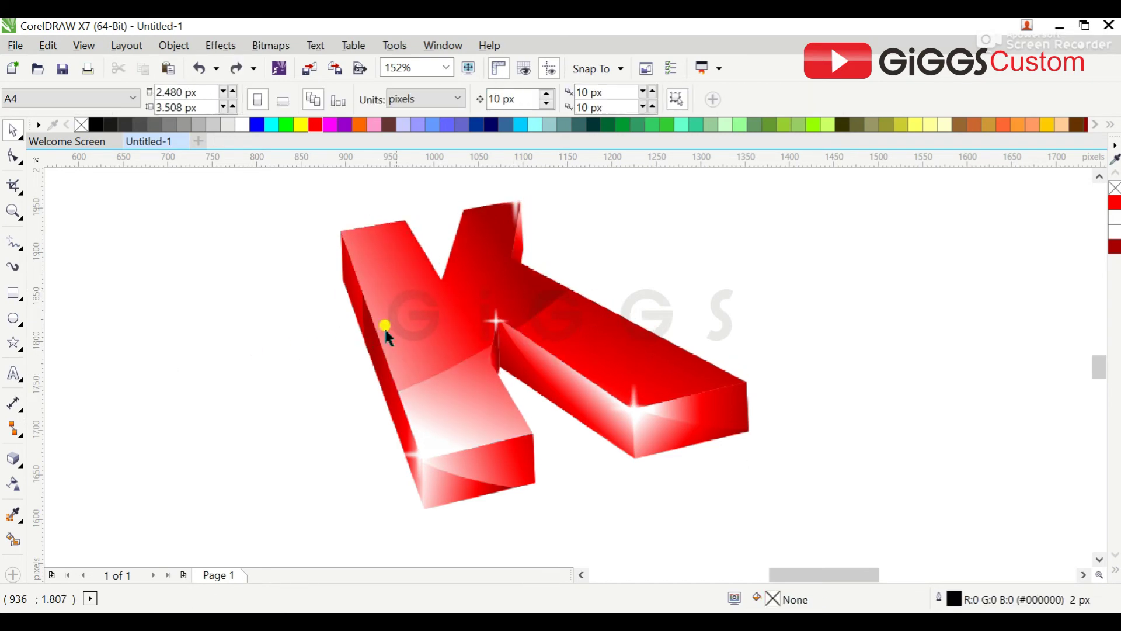
Step: PowerClip the stem's reflection inside the K's front face and raise the face about 4 px to leave a thin white edge
{"action": "right_click", "coordinate": [419, 318]}
{"action": "left_click", "coordinate": [524, 194]}
{"action": "left_click", "coordinate": [644, 375]}
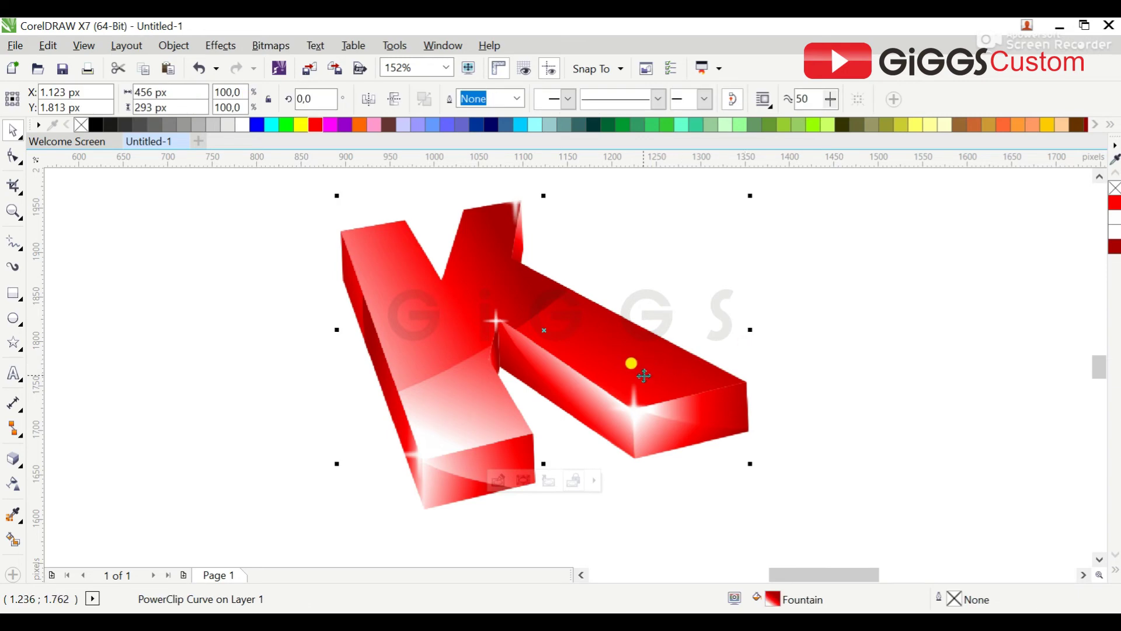
{"action": "left_click", "coordinate": [548, 354]}
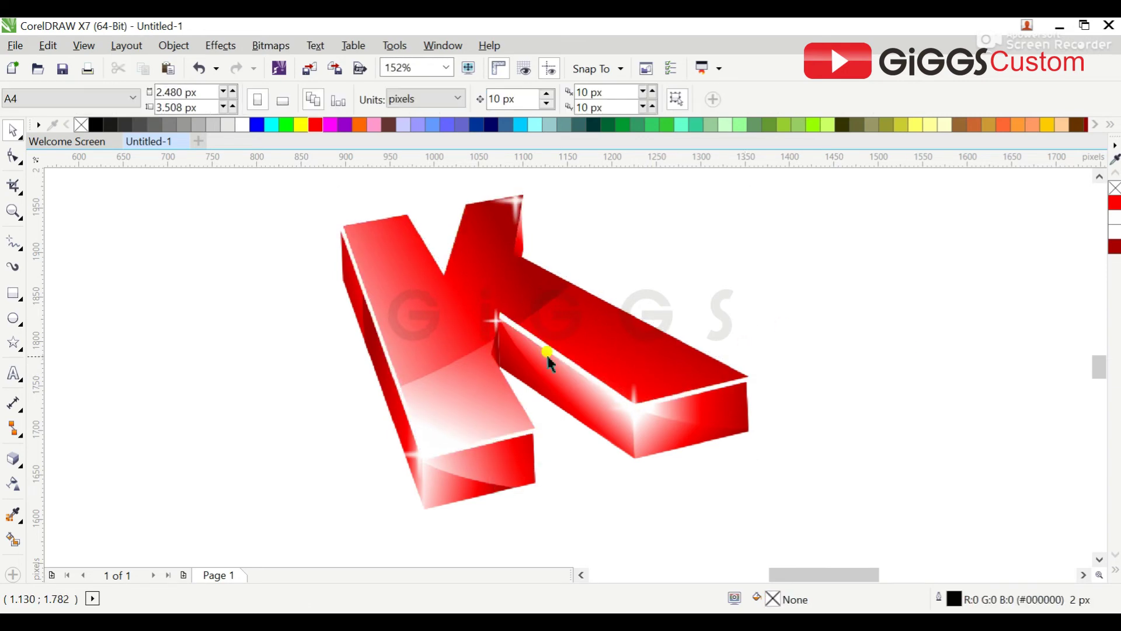
{"action": "left_click", "coordinate": [573, 310]}
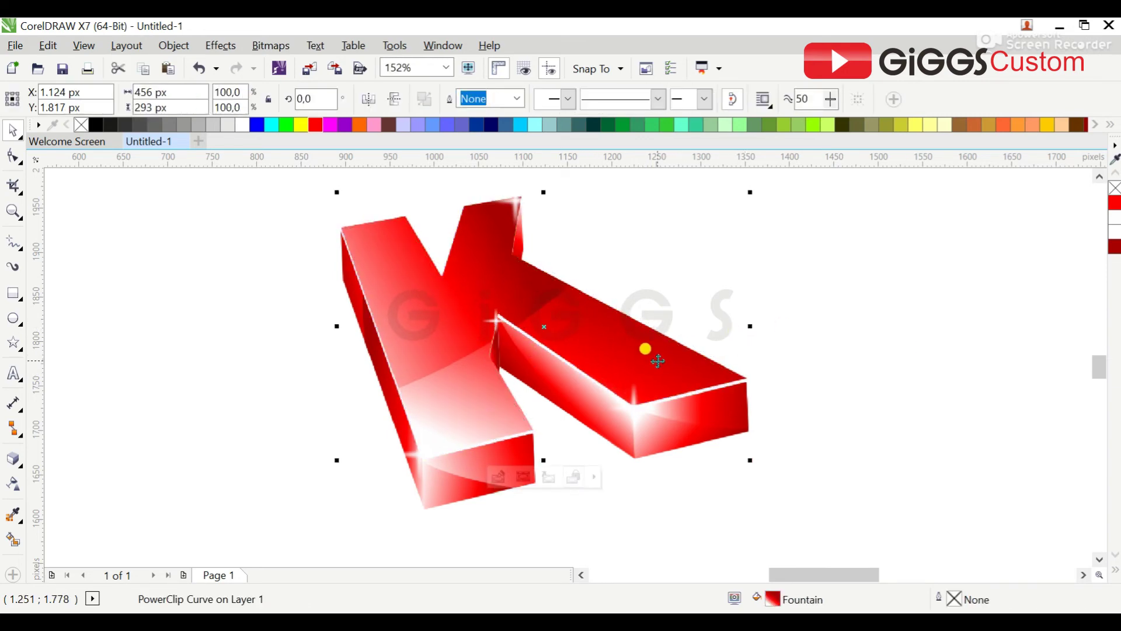
{"action": "left_click", "coordinate": [838, 362]}
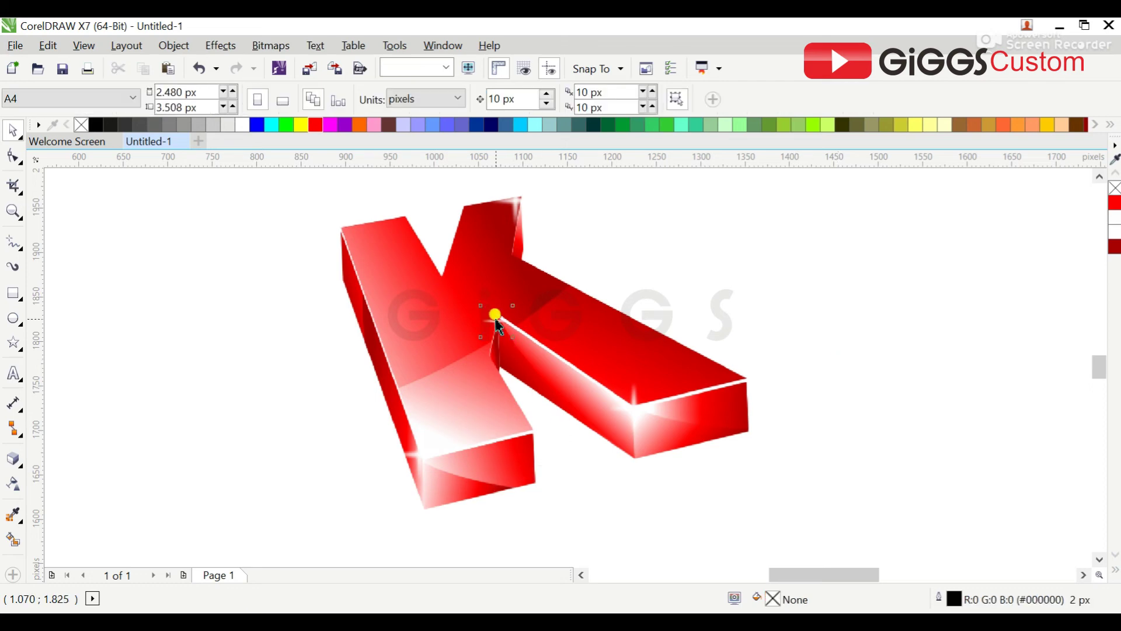
Step: Realign the sparkle at the inner junction with the raised front face's corner, and adjust the one at the upper arm's tip
{"action": "left_click_drag", "start_coordinate": [500, 327], "coordinate": [497, 317]}
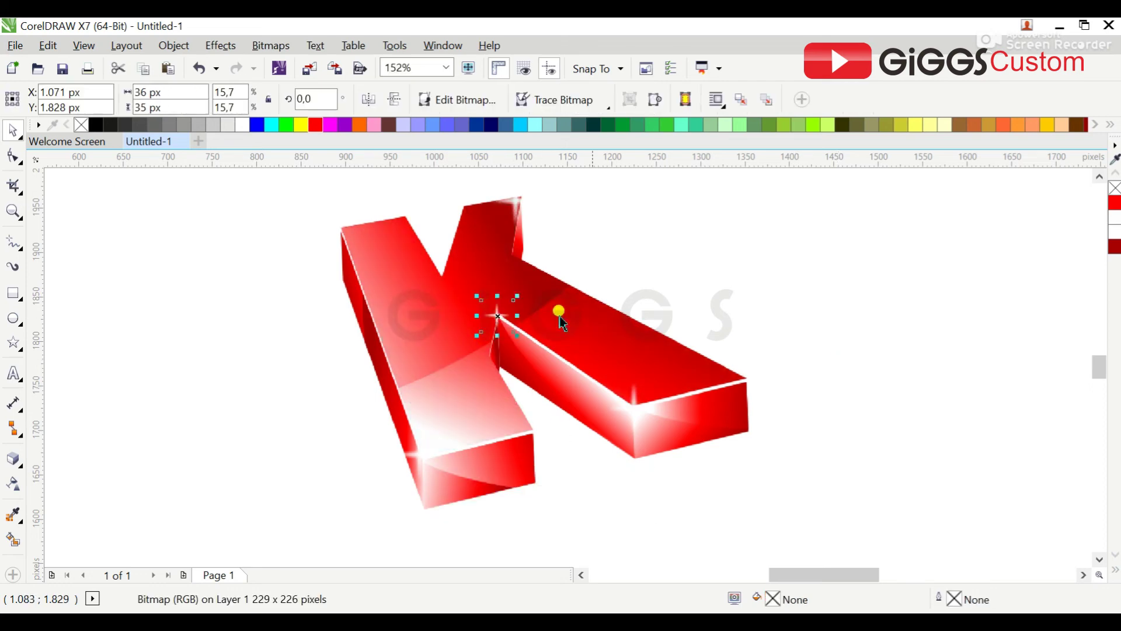
{"action": "left_click", "coordinate": [513, 200]}
{"action": "left_click", "coordinate": [784, 313]}
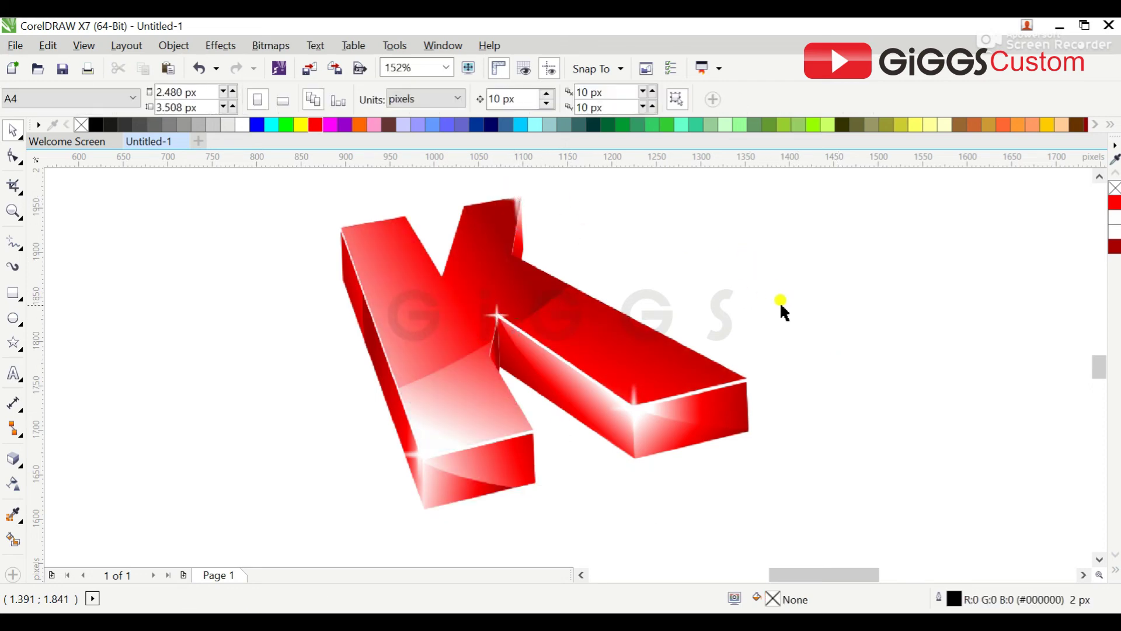
Step: Duplicate the K's four side and end faces as a group and move the copy about 56 px down below the letter
{"action": "left_click", "coordinate": [670, 451]}
{"action": "left_click", "coordinate": [502, 357], "text": "shift"}
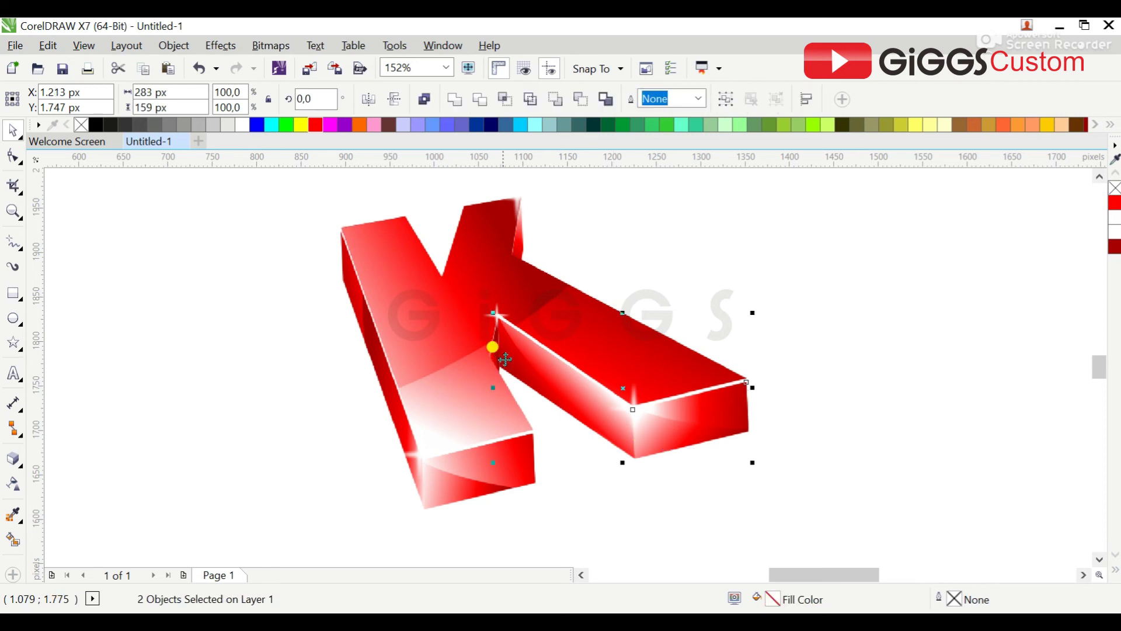
{"action": "left_click", "coordinate": [444, 503], "text": "shift"}
{"action": "left_click", "coordinate": [336, 279], "text": "shift"}
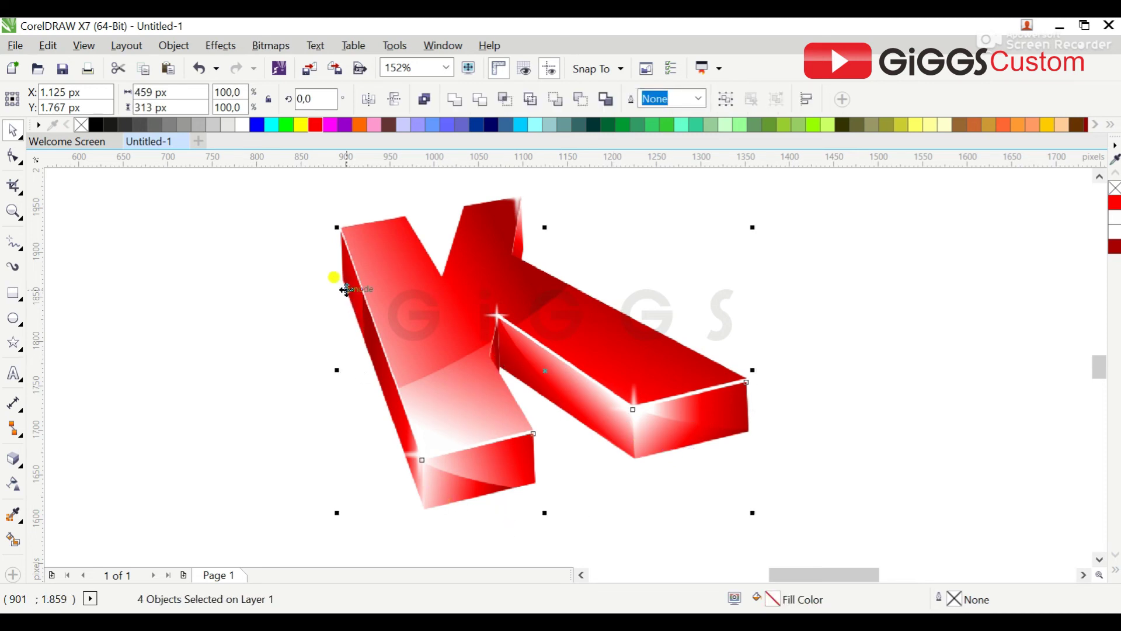
{"action": "key", "text": "ctrl+g"}
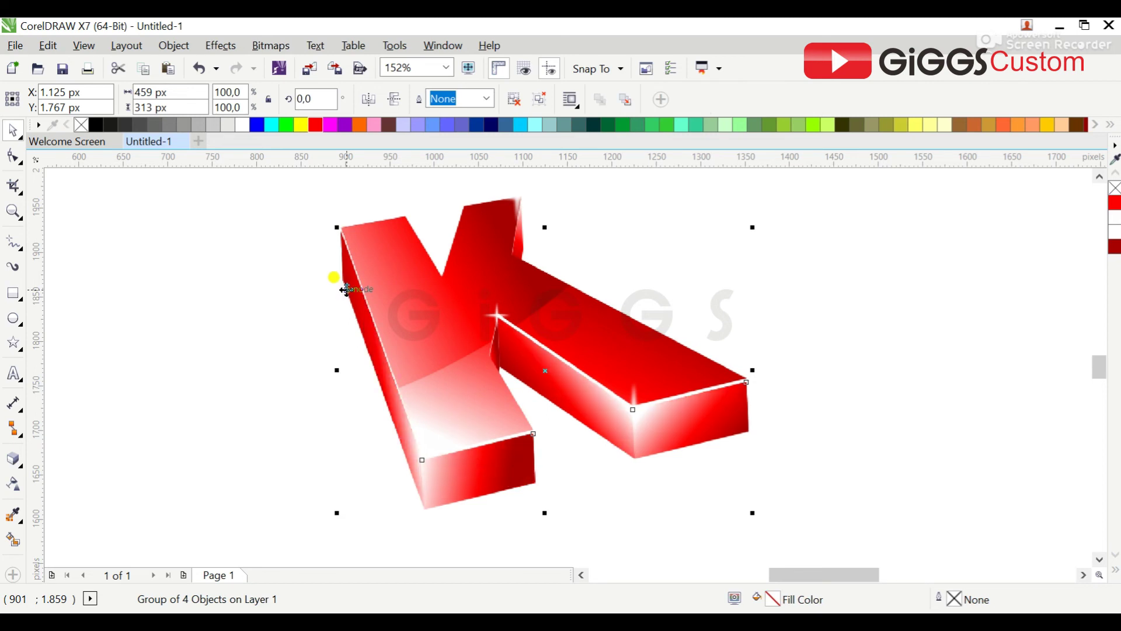
{"action": "left_click_drag", "start_coordinate": [545, 365], "coordinate": [548, 416]}
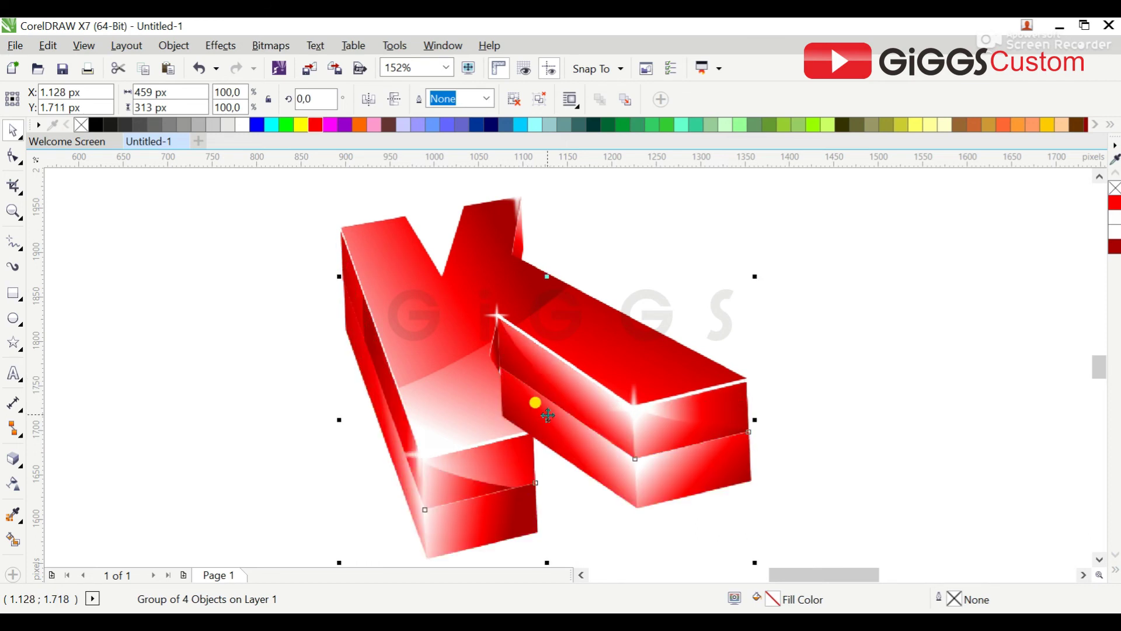
Step: Send the group of duplicated side faces to the back of the layer, behind the letter K
{"action": "scroll", "coordinate": [1100, 369], "scroll_direction": "down", "scroll_amount": 2}
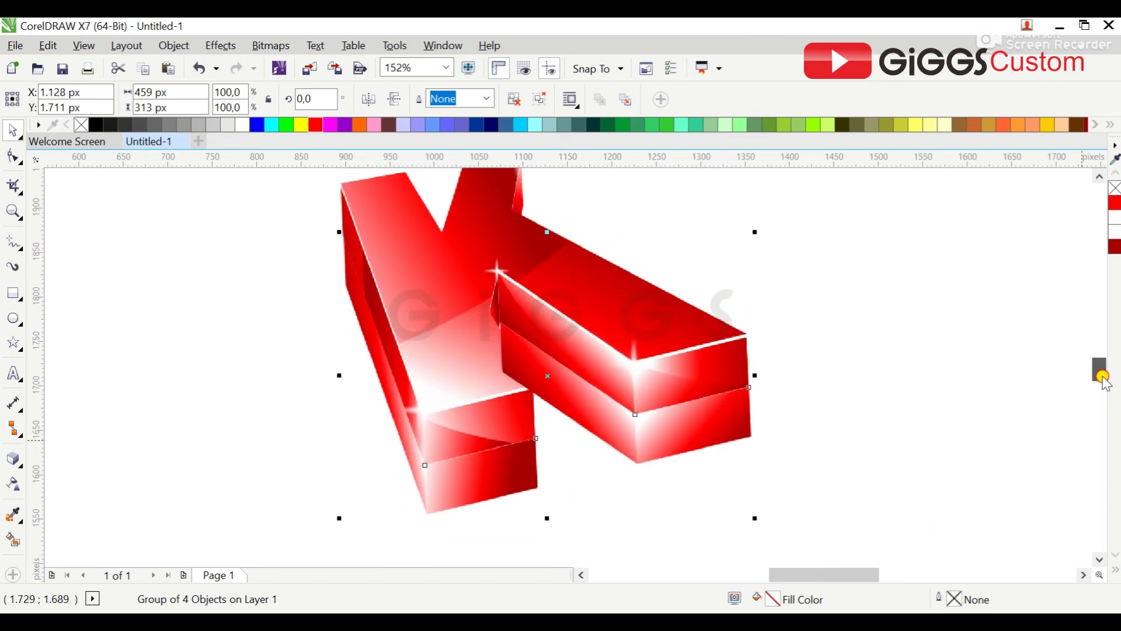
{"action": "right_click", "coordinate": [662, 439]}
{"action": "mouse_move", "coordinate": [708, 444]}
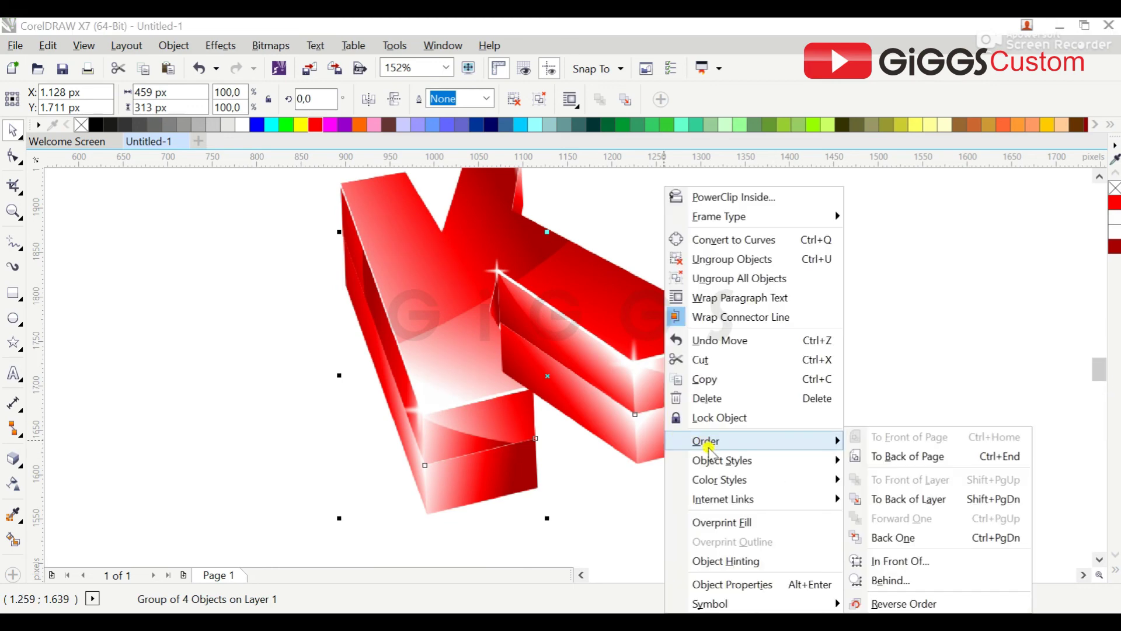
{"action": "left_click", "coordinate": [878, 500]}
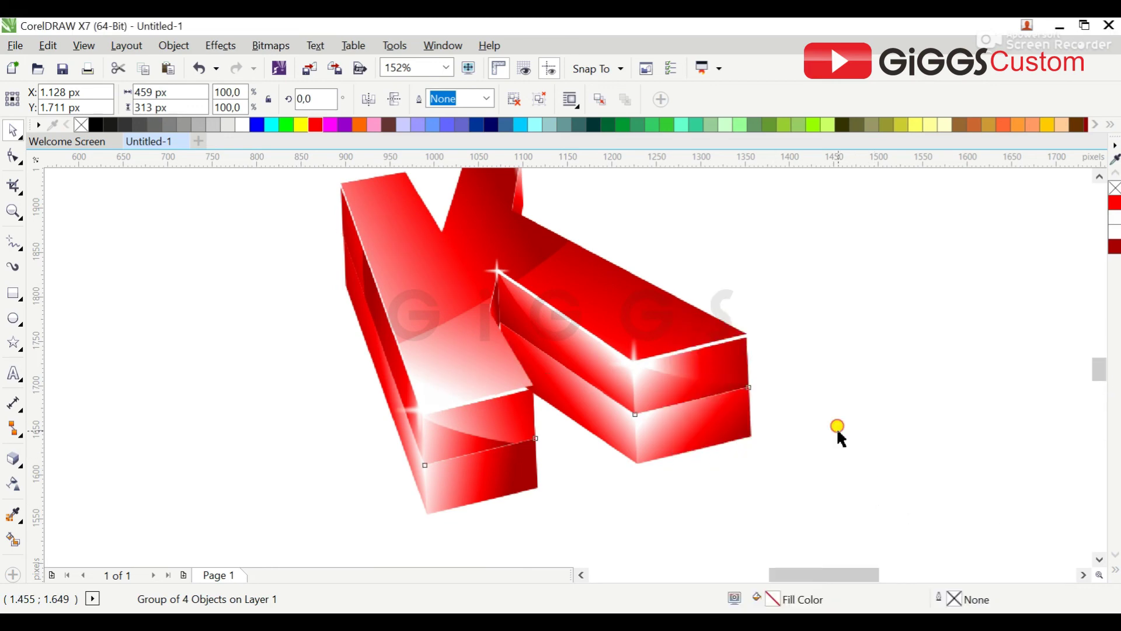
Step: Try a linear transparency fade across the whole group of duplicated faces below the K
{"action": "left_click", "coordinate": [521, 458]}
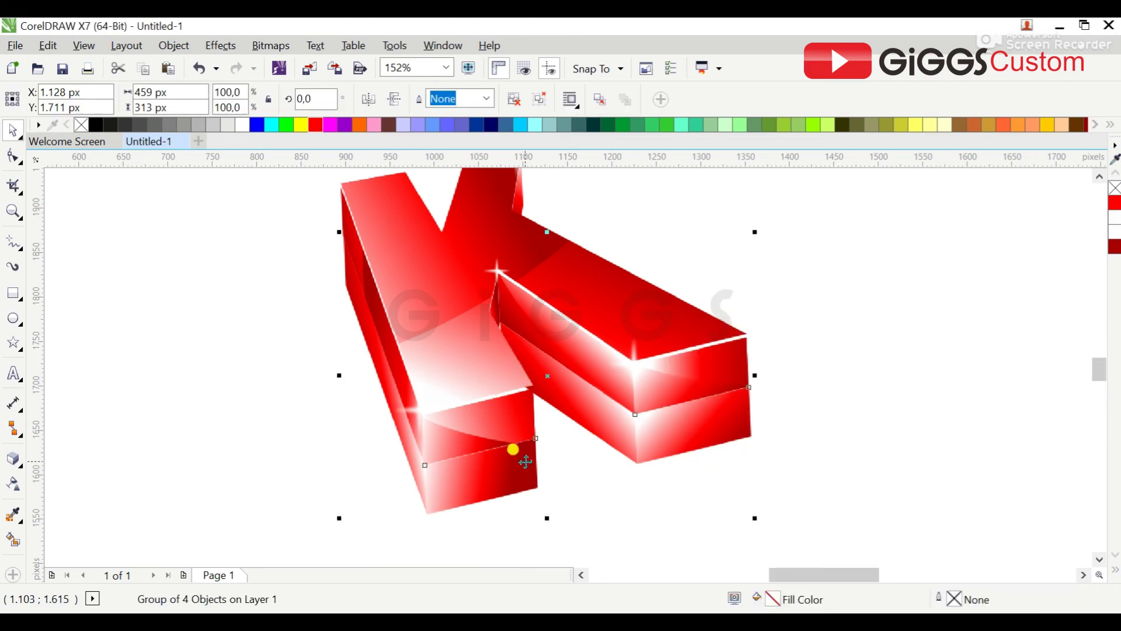
{"action": "left_click", "coordinate": [188, 471]}
{"action": "left_click", "coordinate": [479, 498]}
{"action": "key", "text": "ctrl+z"}
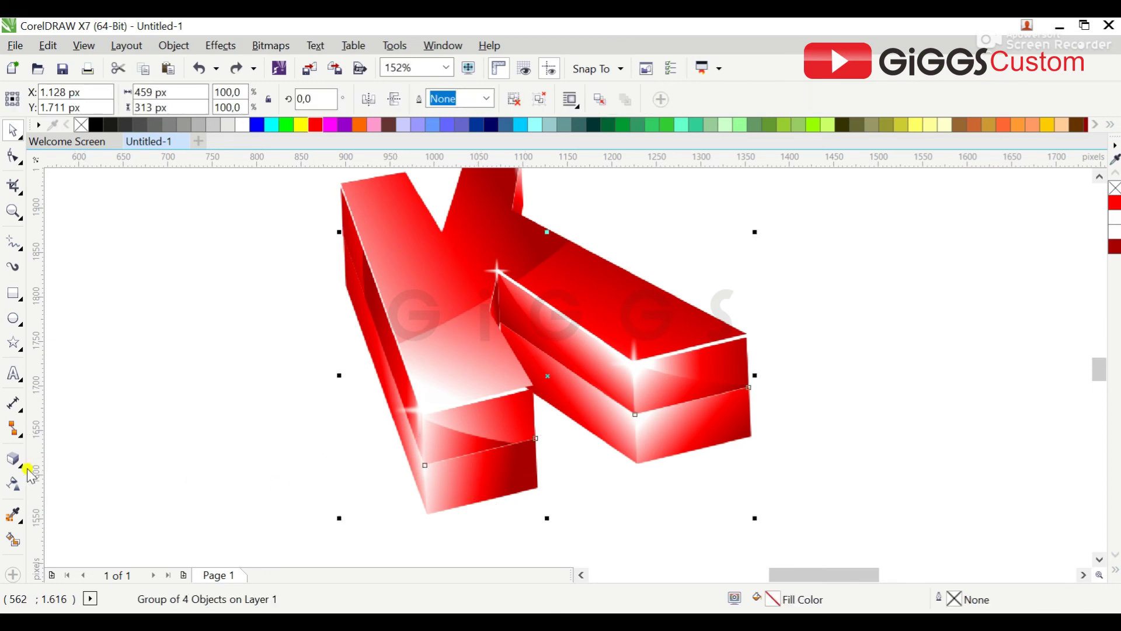
{"action": "left_click", "coordinate": [20, 484]}
{"action": "left_click_drag", "start_coordinate": [557, 488], "coordinate": [542, 399]}
{"action": "left_click_drag", "start_coordinate": [555, 521], "coordinate": [550, 494]}
{"action": "left_click", "coordinate": [542, 399]}
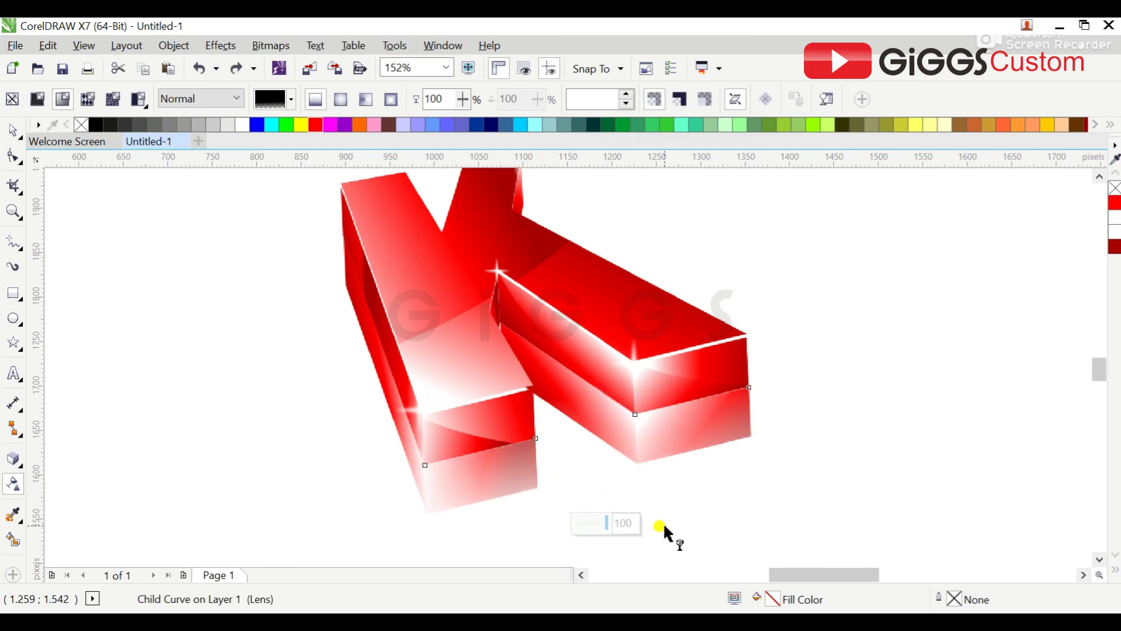
Step: Ungroup the duplicated faces and fade the stem's side-face copy downward with a linear transparency
{"action": "key", "text": "space"}
{"action": "key", "text": "ctrl+u"}
{"action": "left_click", "coordinate": [267, 461]}
{"action": "left_click", "coordinate": [381, 362]}
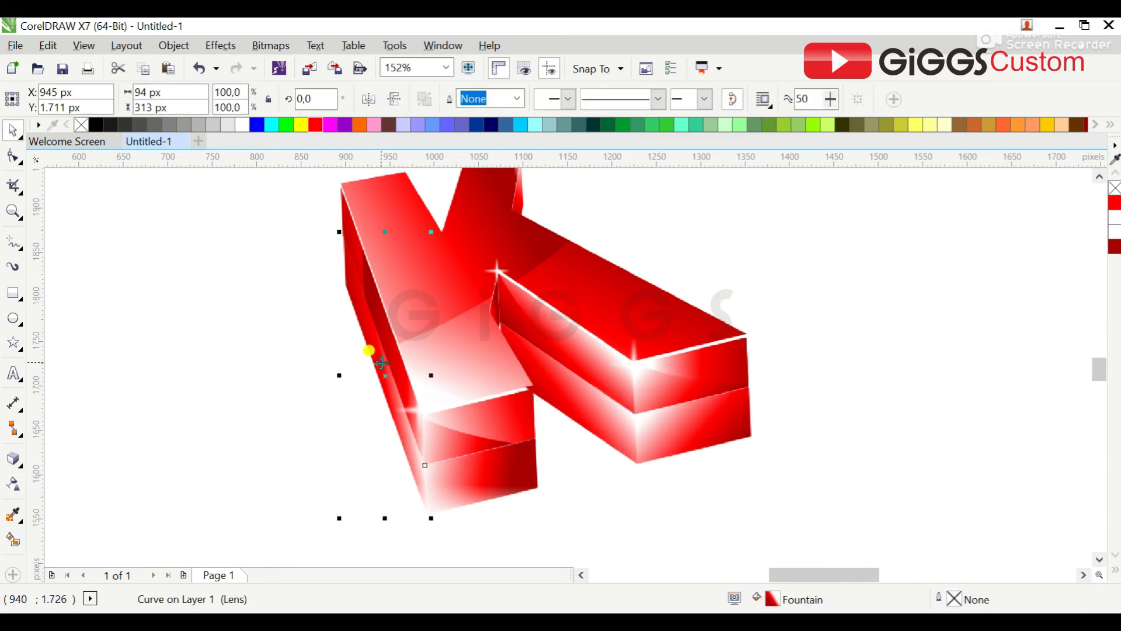
{"action": "left_click", "coordinate": [13, 484]}
{"action": "left_click_drag", "start_coordinate": [389, 430], "coordinate": [392, 326]}
{"action": "left_click_drag", "start_coordinate": [387, 500], "coordinate": [363, 448]}
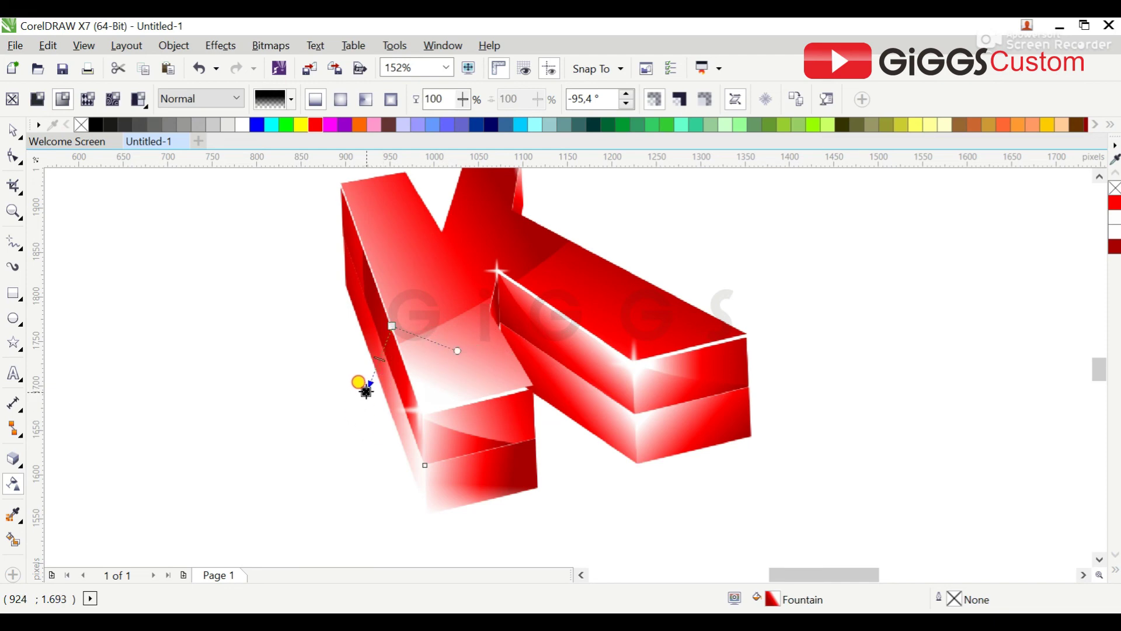
{"action": "left_click_drag", "start_coordinate": [366, 391], "coordinate": [353, 333]}
Step: Adjust the downward transparency fade on the copy of the stem's end face, undoing the misplaced gradient drawn at the lower arm
{"action": "mouse_move", "coordinate": [484, 500]}
{"action": "left_mouse_down"}
{"action": "mouse_move", "coordinate": [478, 452]}
{"action": "mouse_move", "coordinate": [489, 519]}
{"action": "left_mouse_up"}
{"action": "mouse_move", "coordinate": [484, 500]}
{"action": "left_mouse_down"}
{"action": "mouse_move", "coordinate": [479, 451]}
{"action": "mouse_move", "coordinate": [484, 500]}
{"action": "left_mouse_up"}
{"action": "left_click_drag", "start_coordinate": [578, 377], "coordinate": [576, 419]}
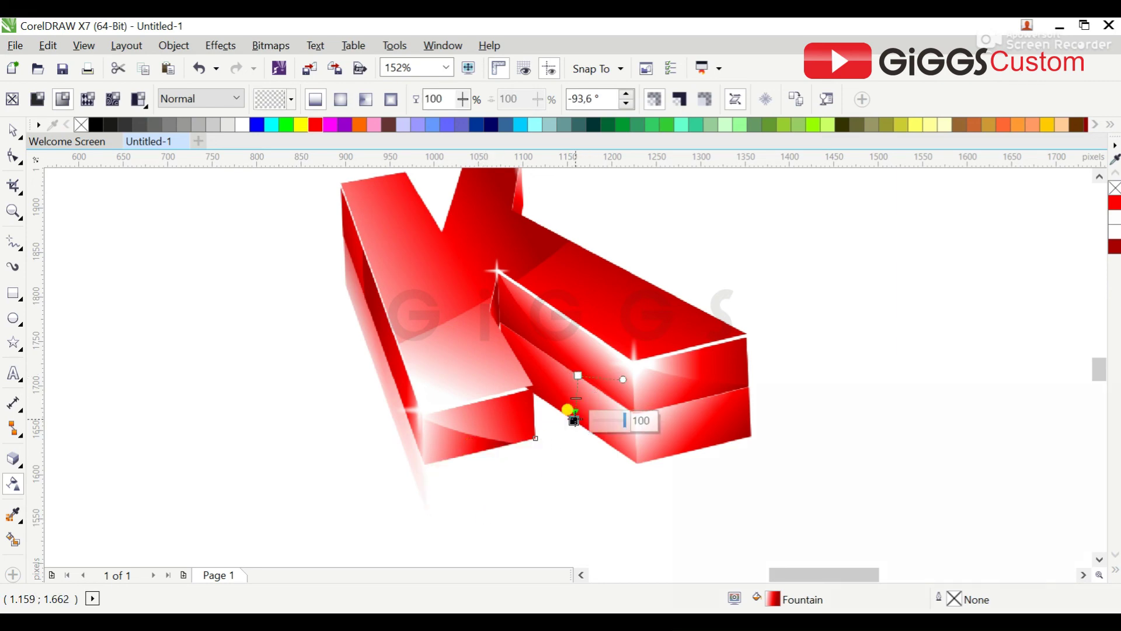
{"action": "key", "text": "ctrl+z"}
Step: Fade the copies of the lower arm's end and side faces to fully transparent downward with linear transparencies
{"action": "left_click", "coordinate": [702, 422]}
{"action": "left_click_drag", "start_coordinate": [692, 402], "coordinate": [696, 449]}
{"action": "left_click", "coordinate": [601, 418]}
{"action": "left_click_drag", "start_coordinate": [567, 367], "coordinate": [563, 410]}
{"action": "left_click_drag", "start_coordinate": [562, 410], "coordinate": [554, 408]}
{"action": "left_click", "coordinate": [574, 372]}
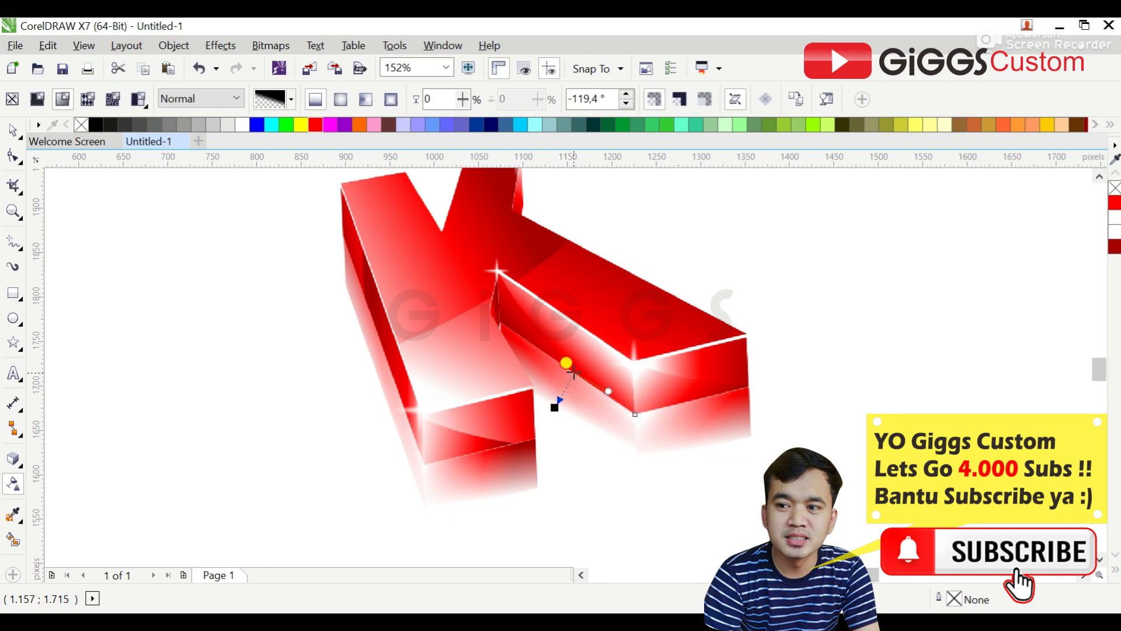
Step: Fine-tune the transparency gradients on the end-face copies of the lower arm and the stem, and deselect everything
{"action": "left_click", "coordinate": [730, 401]}
{"action": "left_click_drag", "start_coordinate": [696, 449], "coordinate": [703, 448]}
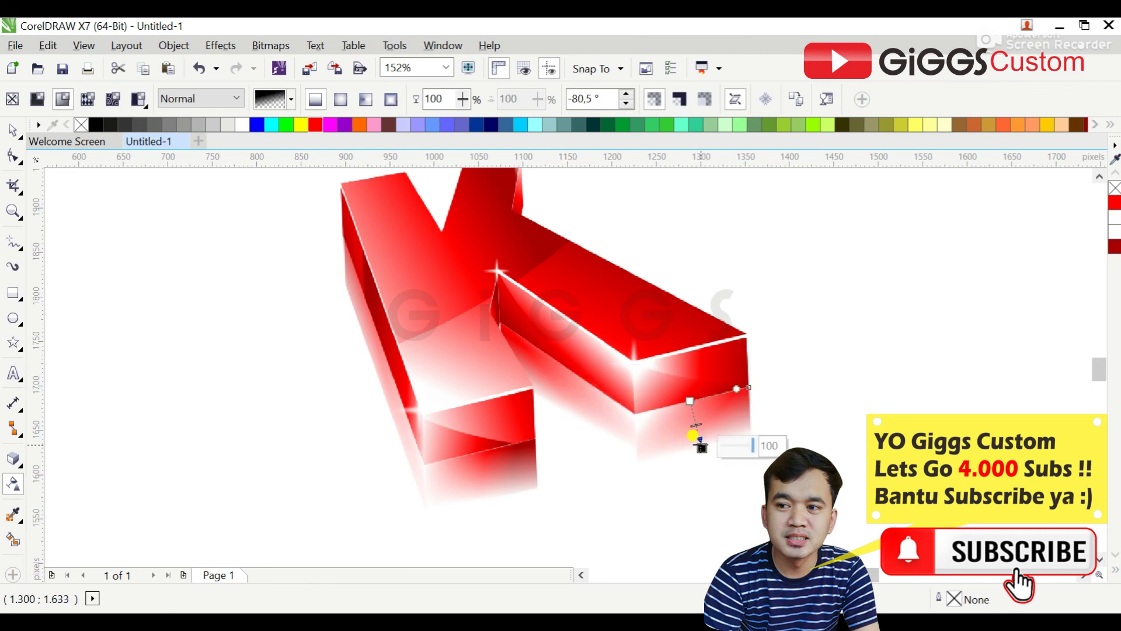
{"action": "left_click_drag", "start_coordinate": [685, 402], "coordinate": [683, 391]}
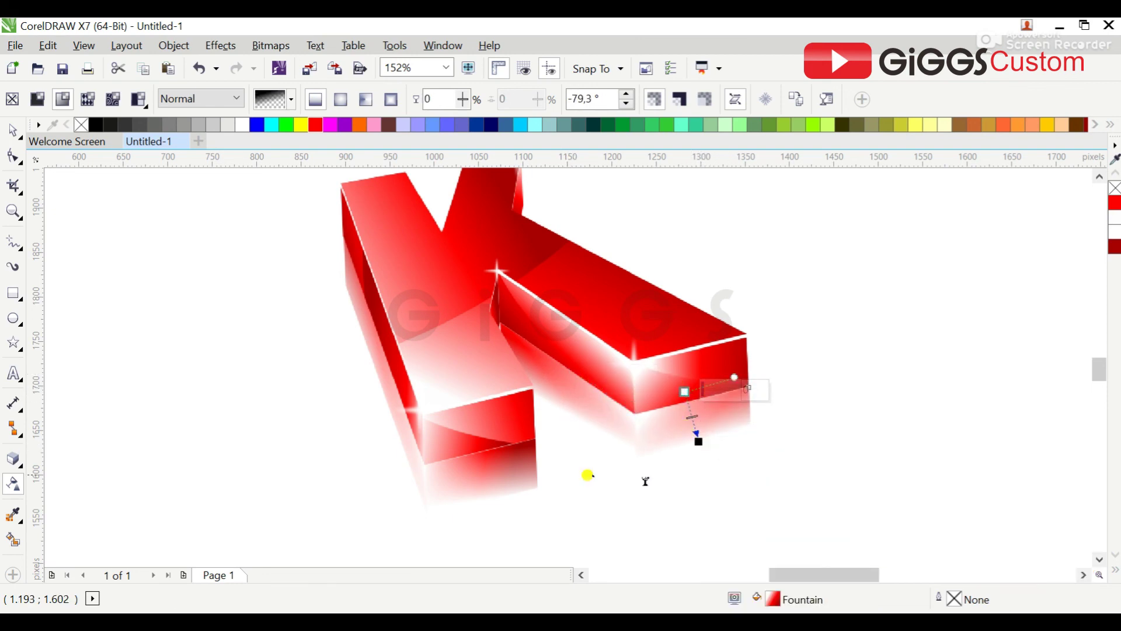
{"action": "left_click", "coordinate": [516, 474]}
{"action": "left_click_drag", "start_coordinate": [484, 500], "coordinate": [487, 499]}
{"action": "left_click", "coordinate": [14, 130]}
{"action": "key", "text": "Escape"}
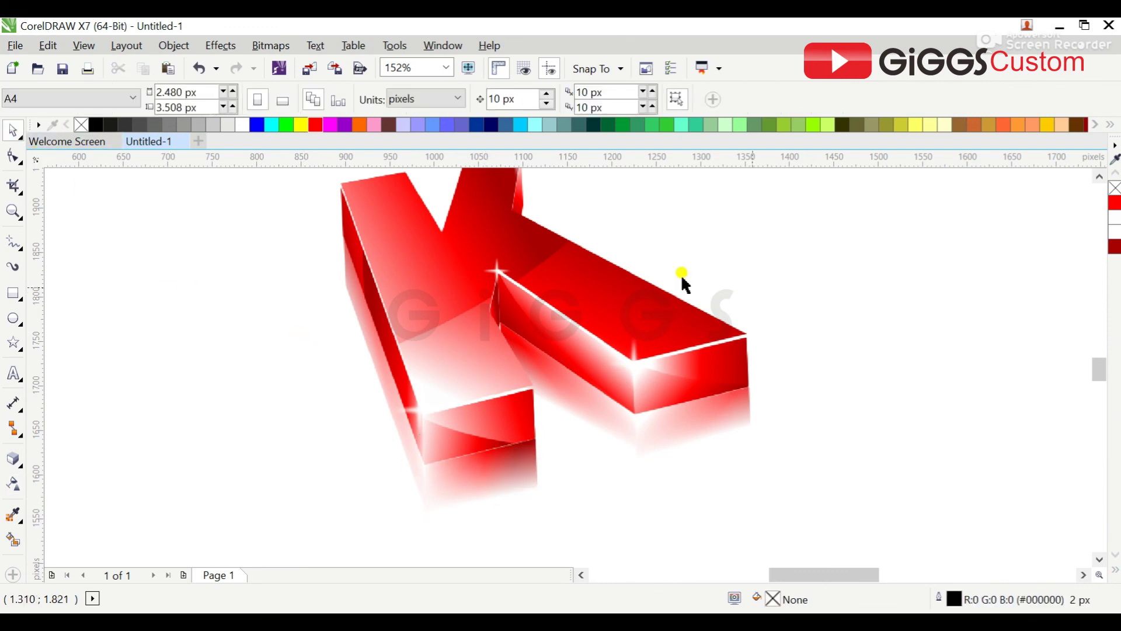
Step: Open the Contour settings and preview the letter with its faded reflection full screen
{"action": "left_click_drag", "start_coordinate": [1101, 380], "coordinate": [1101, 377]}
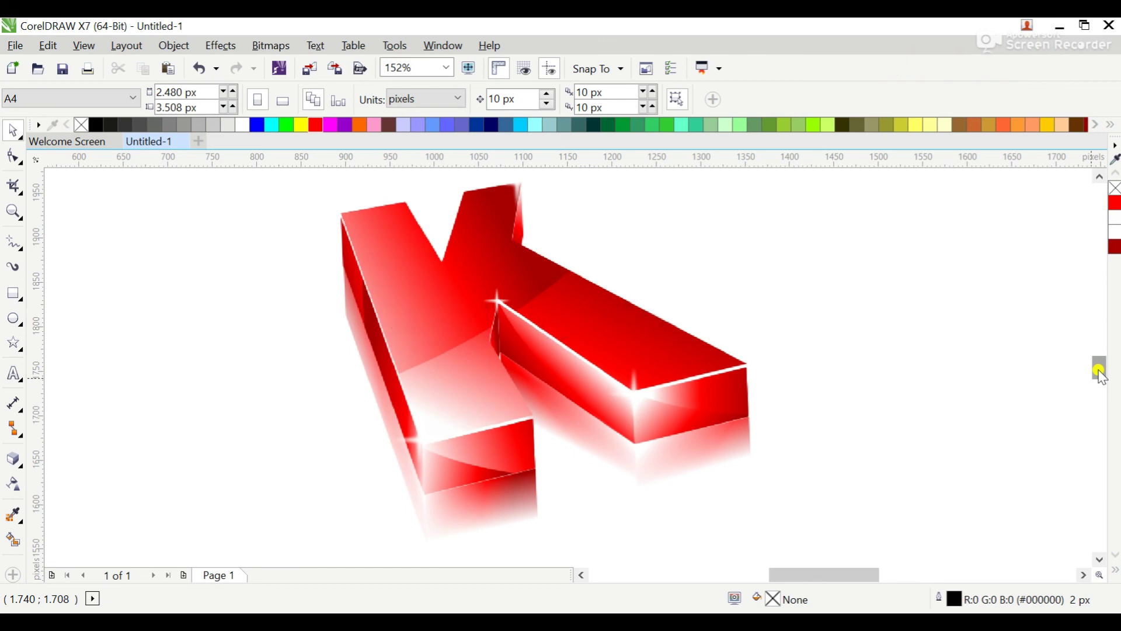
{"action": "key", "text": "ctrl+F9"}
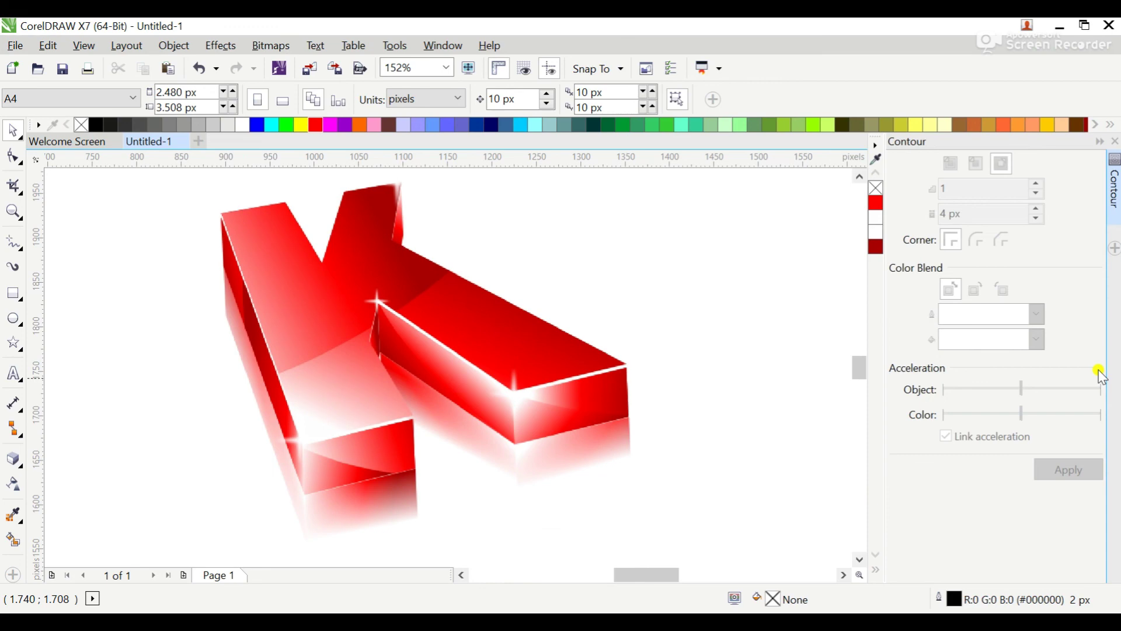
{"action": "key", "text": "F9"}
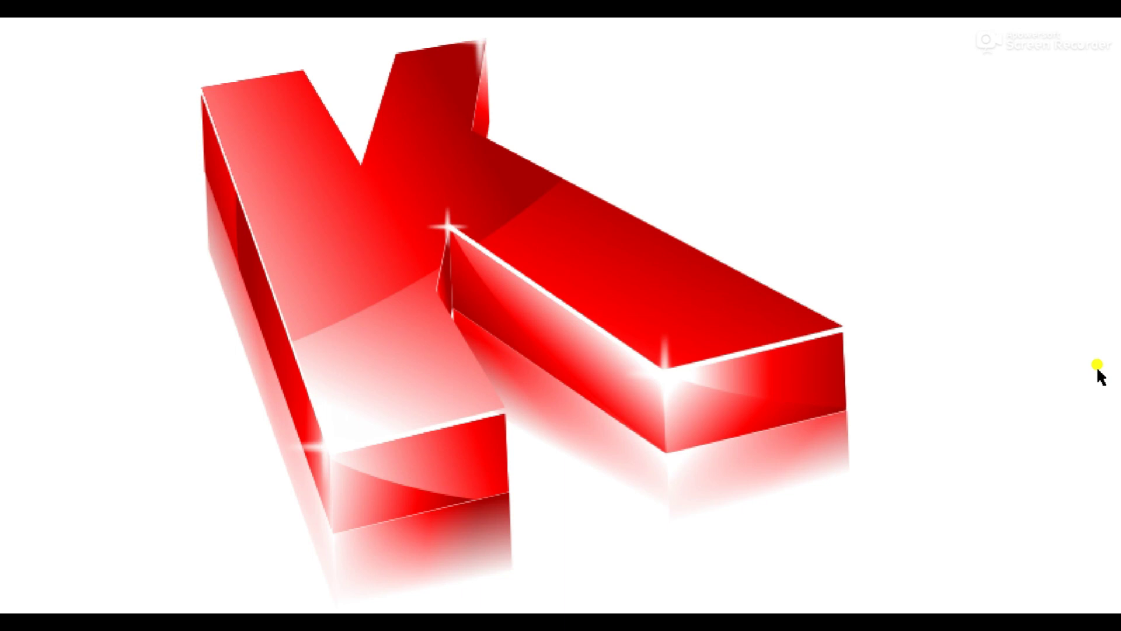
{"action": "left_click", "coordinate": [991, 366]}
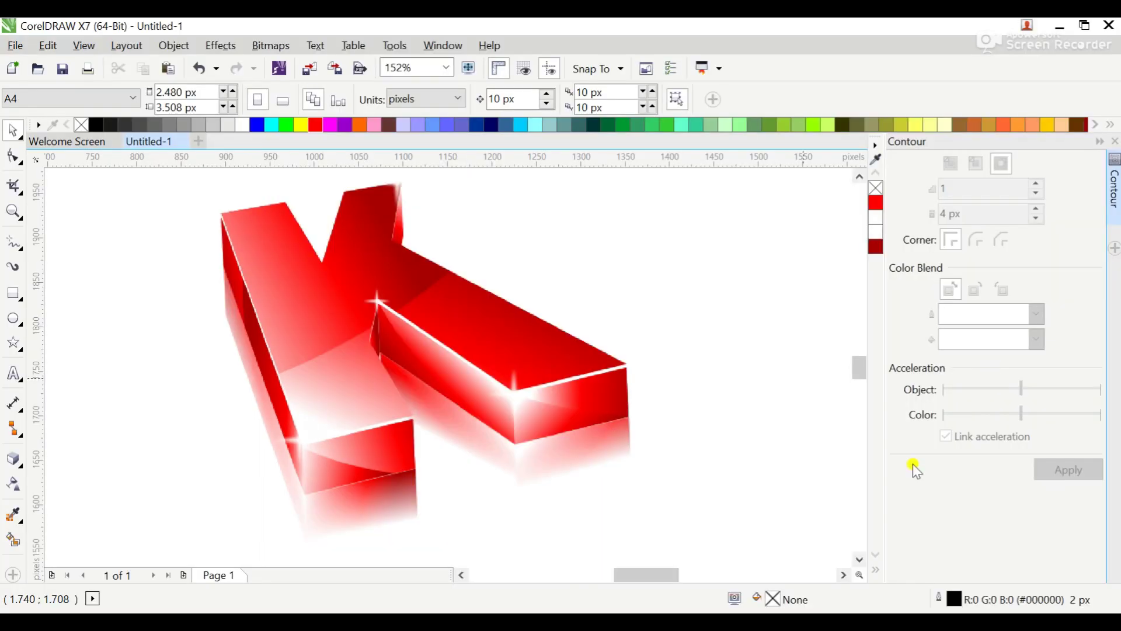